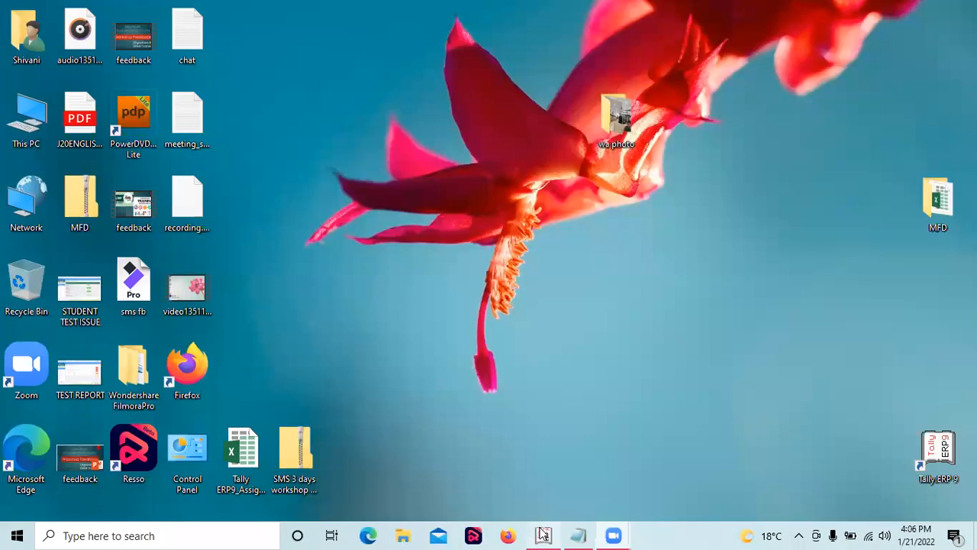
Step: Switch to Tally.ERP 9 and open a Journal voucher in Accounting Voucher Creation
click(543, 534)
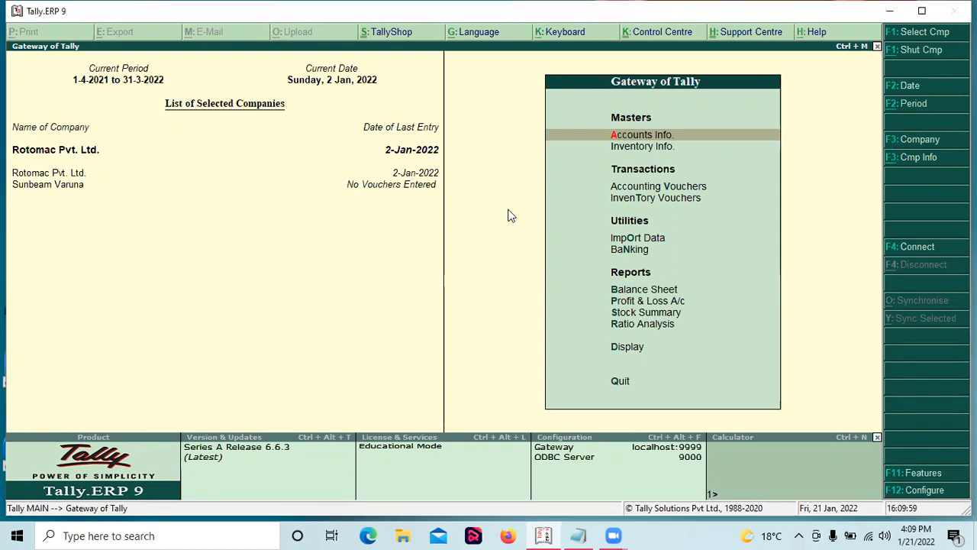
key(Down)
key(Down)
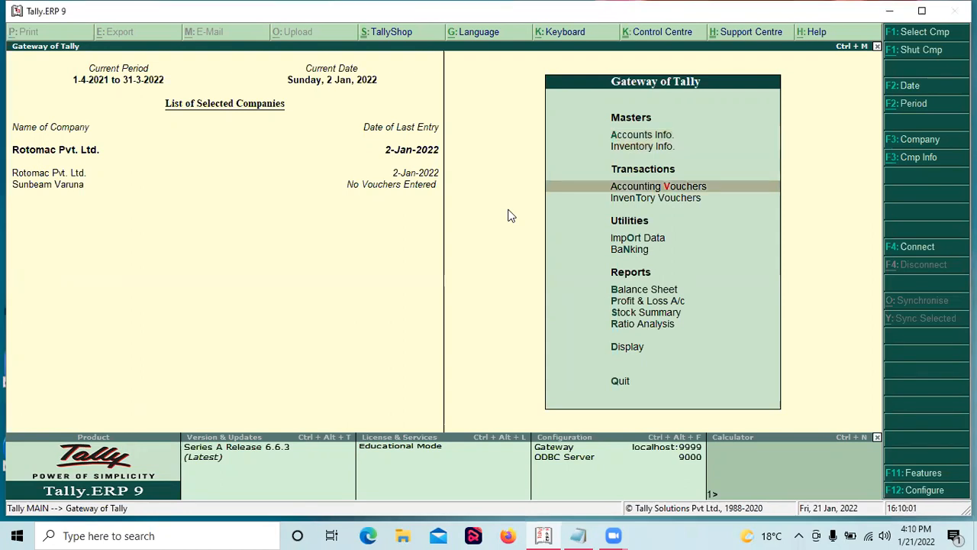
key(Return)
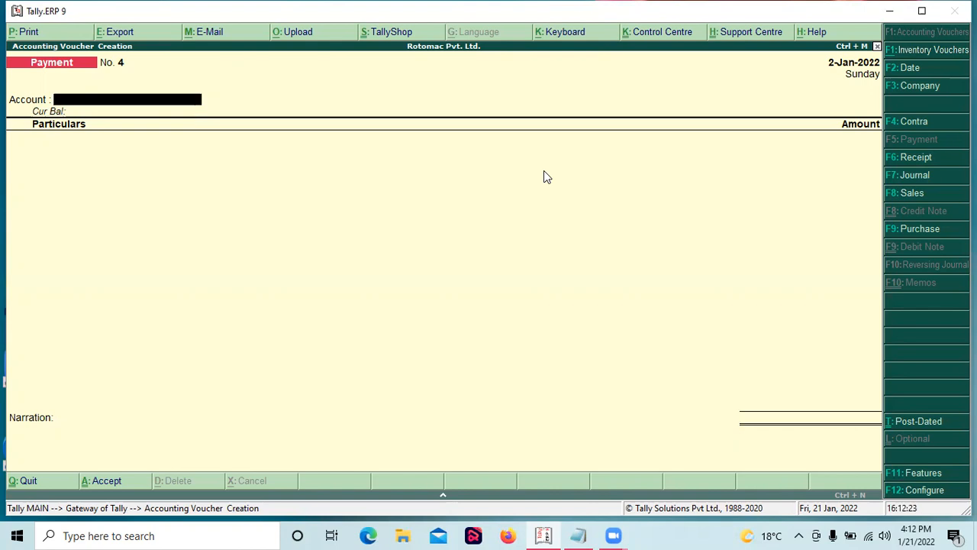
key(F7)
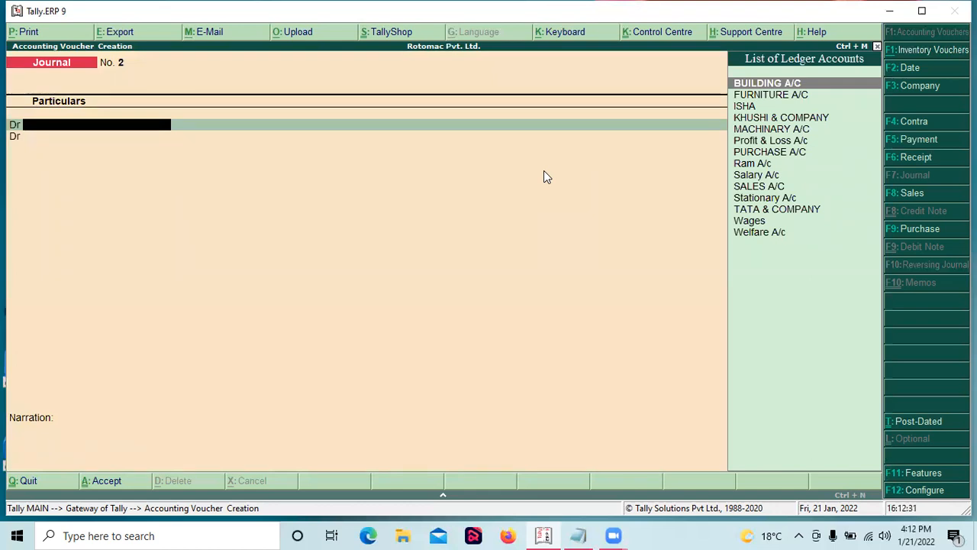
key(Down)
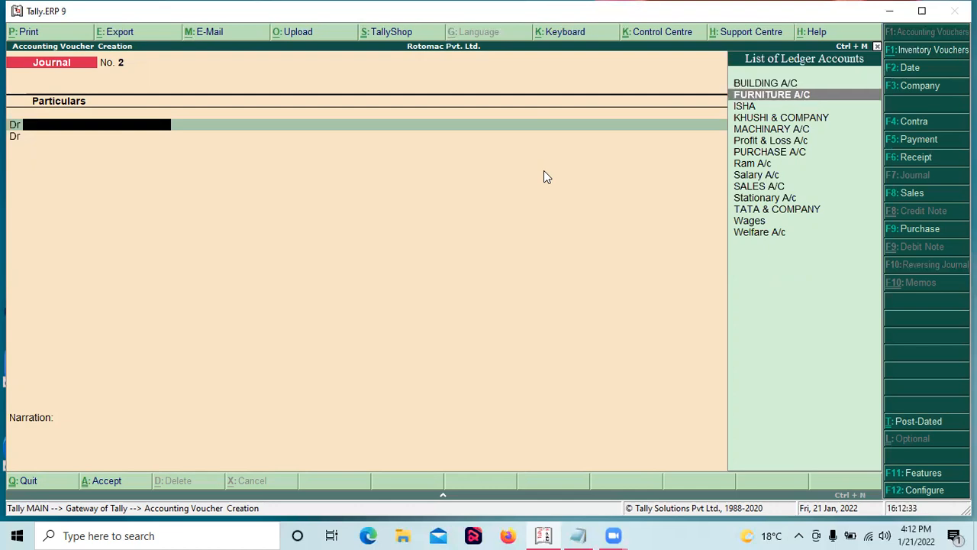
key(Up)
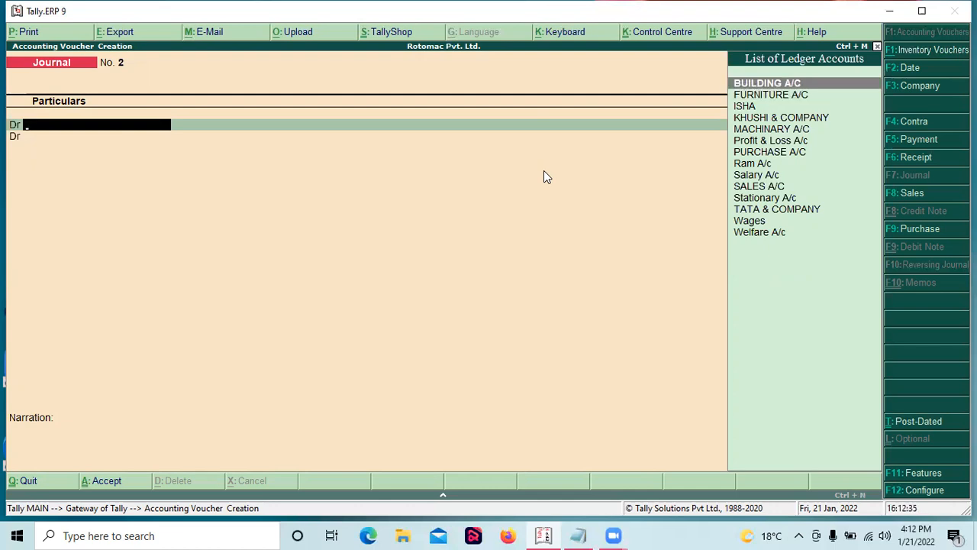
key(Down)
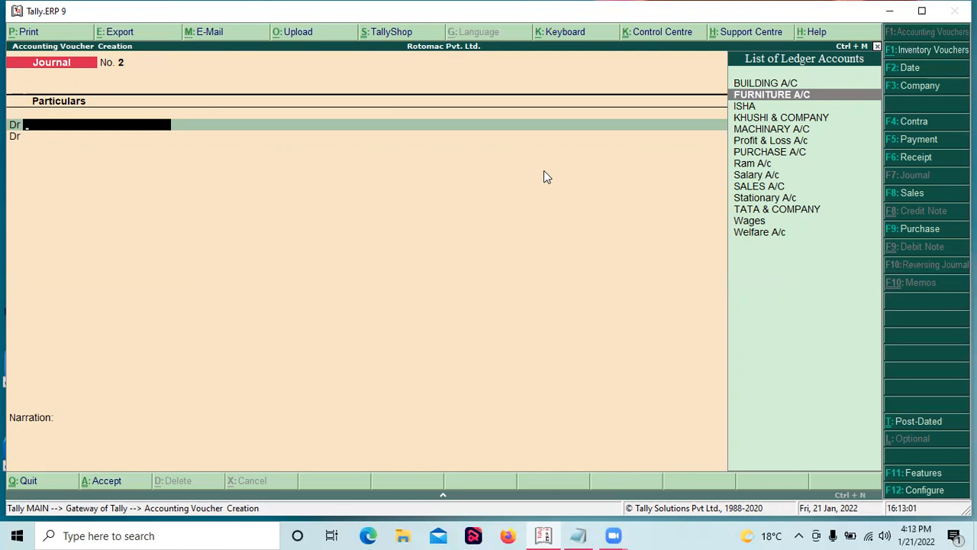
key(Escape)
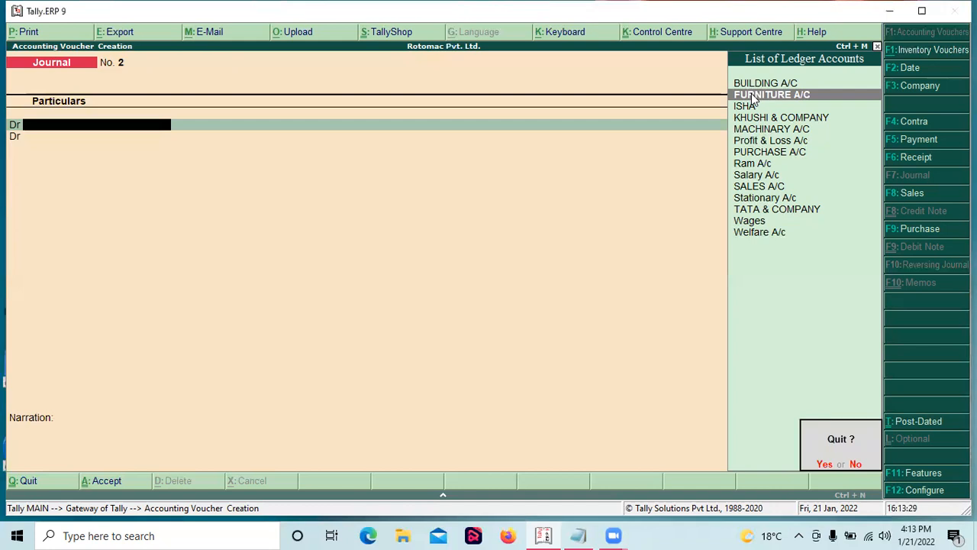
key(Return)
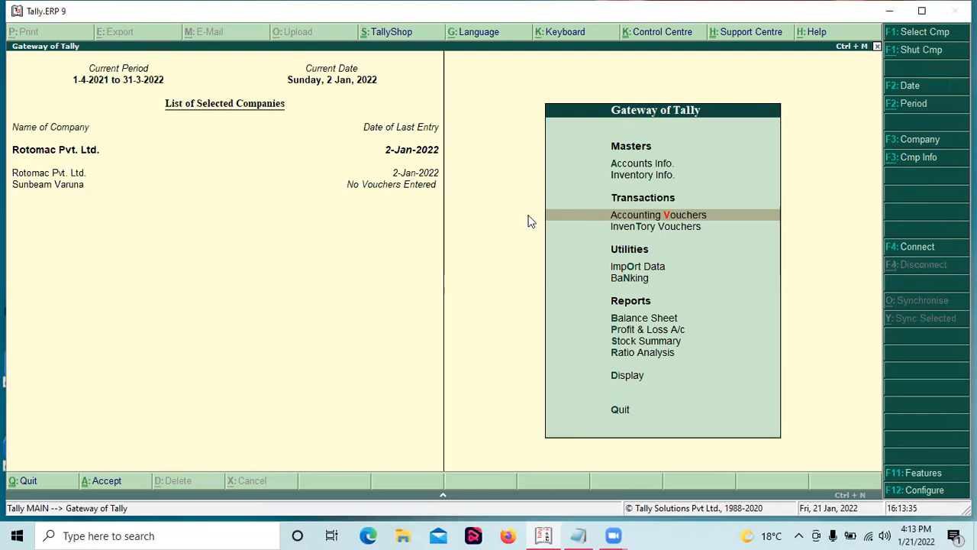
Step: Open a new Journal voucher for Rotomac Pvt. Ltd. and set its date to 2-Jan-2022
key(Return)
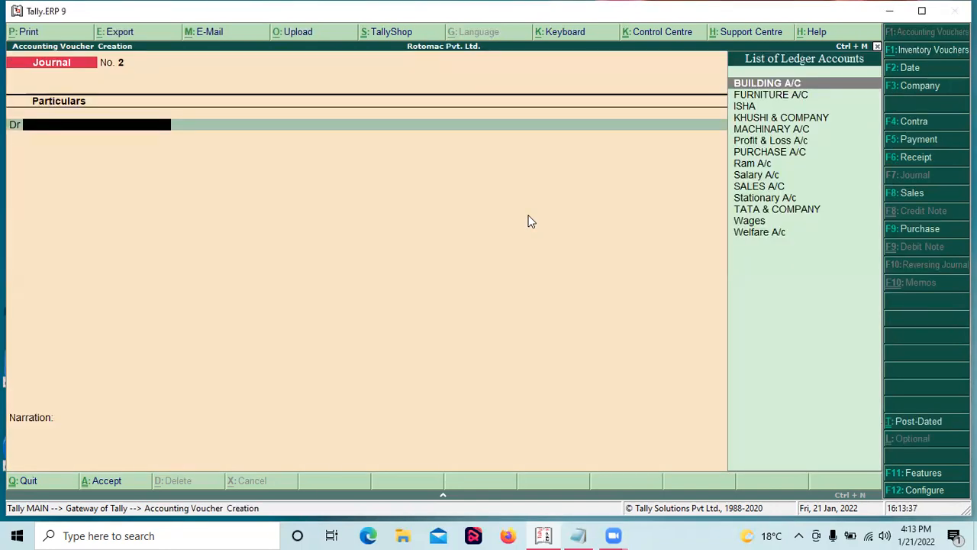
key(F2)
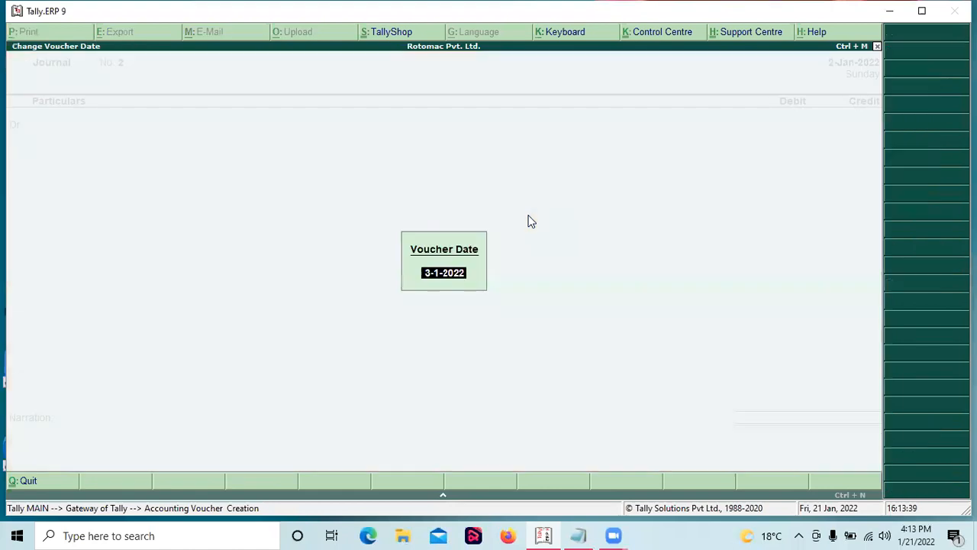
text(2)
key(Return)
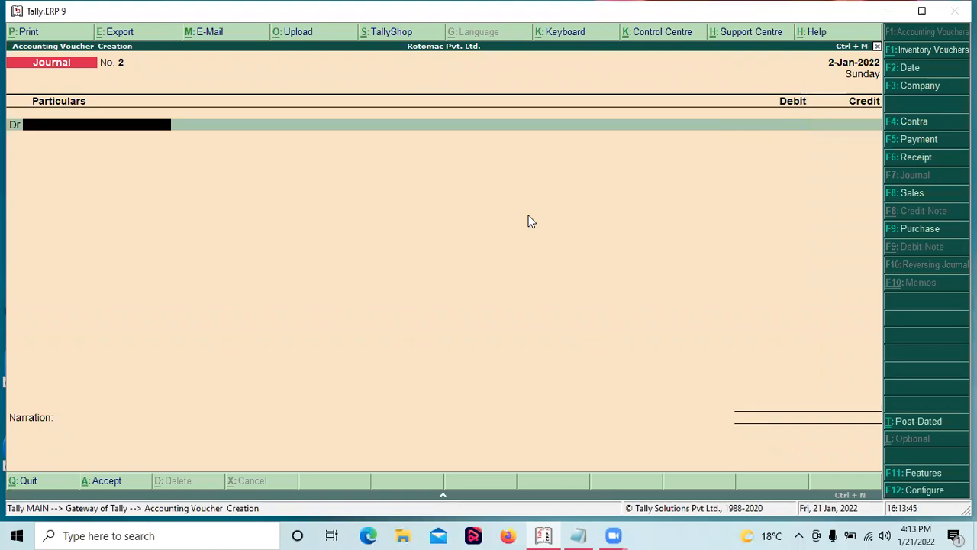
Step: Debit FURNITURE A/C with 20,000 in the journal voucher and start a credit line
key(space)
text(f)
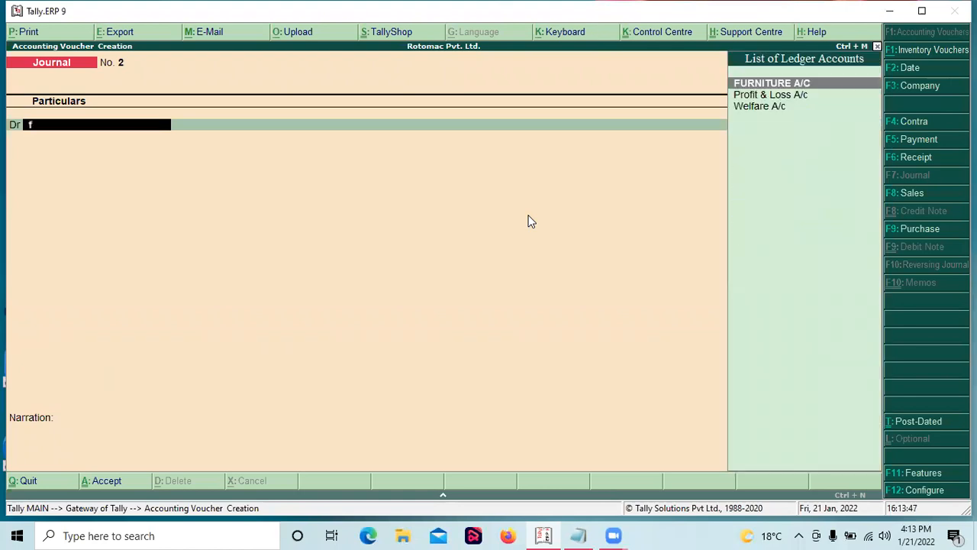
key(Return)
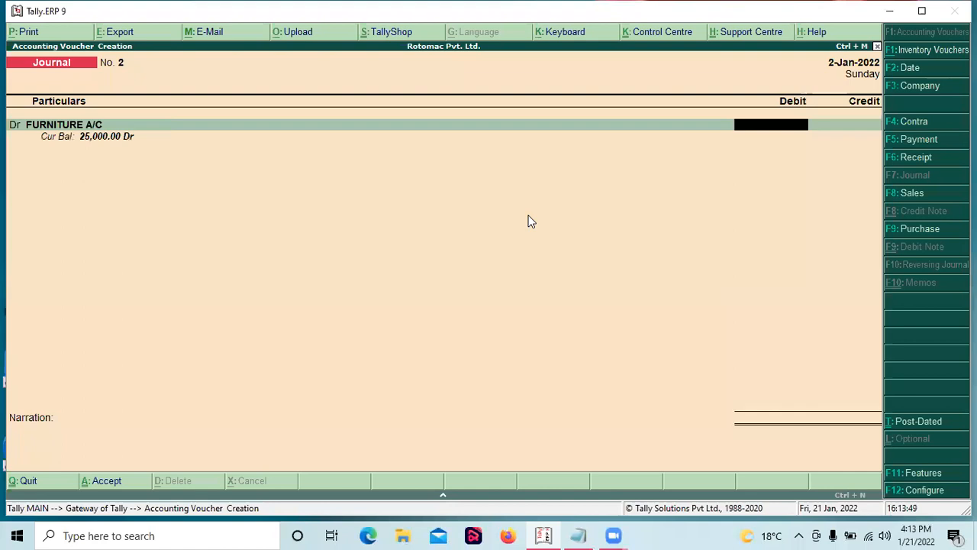
text(2)
text(000)
text(0)
key(Return)
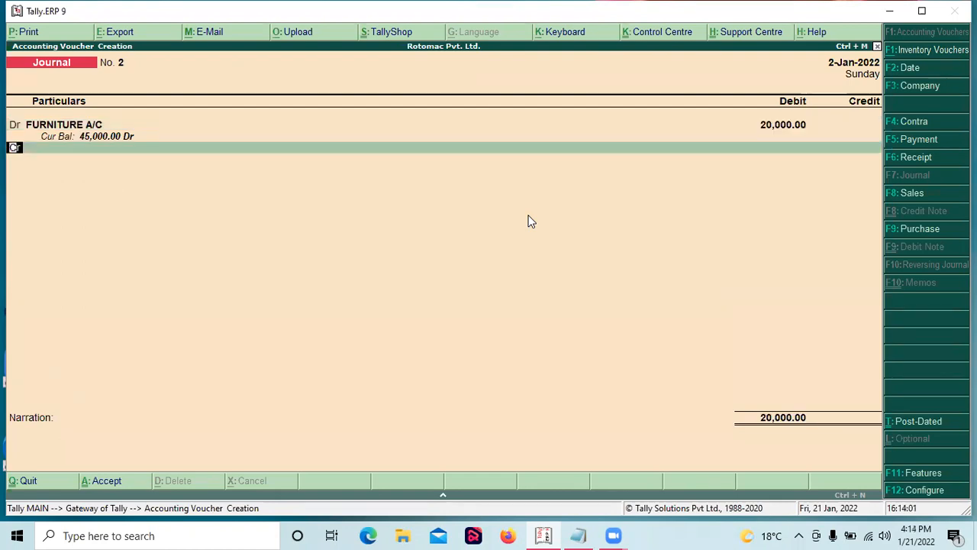
key(Return)
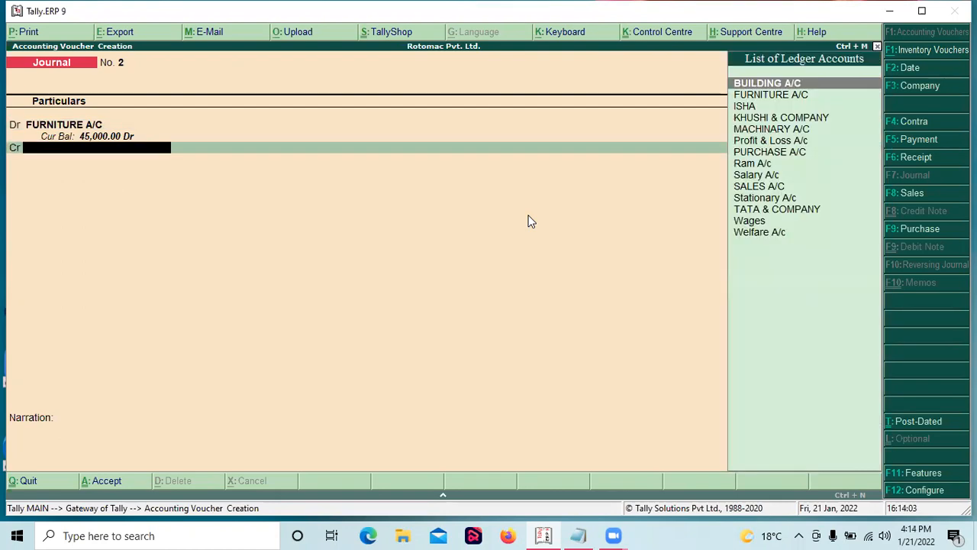
Step: Look through the list of ledger accounts for a furniture supplier's ledger to credit
key(Down)
key(Down)
key(Down)
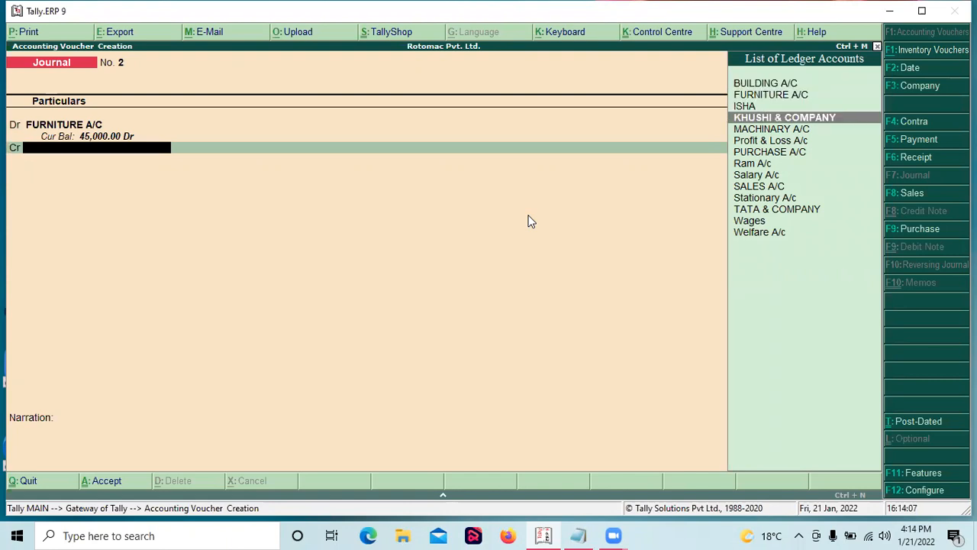
key(Down)
key(Down)
key(Down)
key(Down)
key(Down)
key(Down)
key(Down)
key(Down)
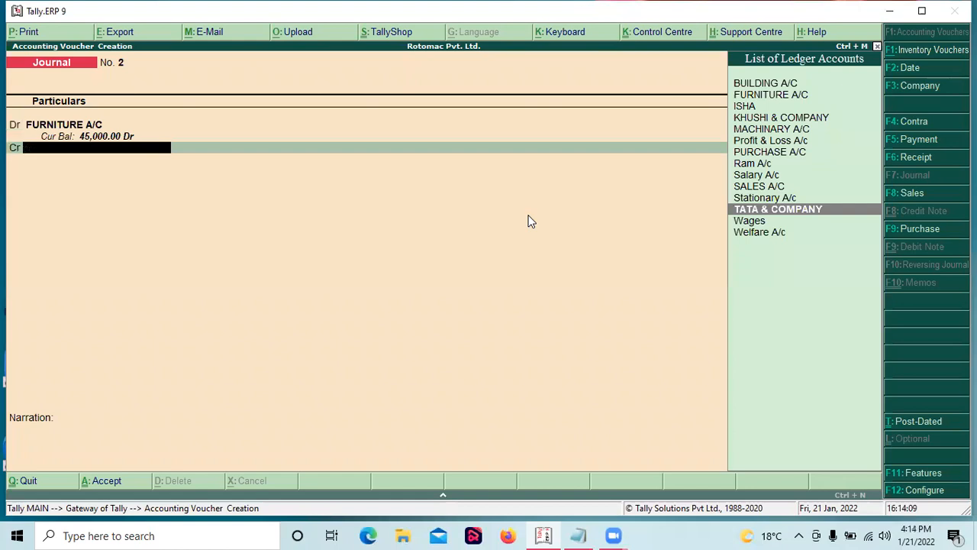
key(Down)
key(Down)
key(Up)
key(Up)
key(Up)
key(Up)
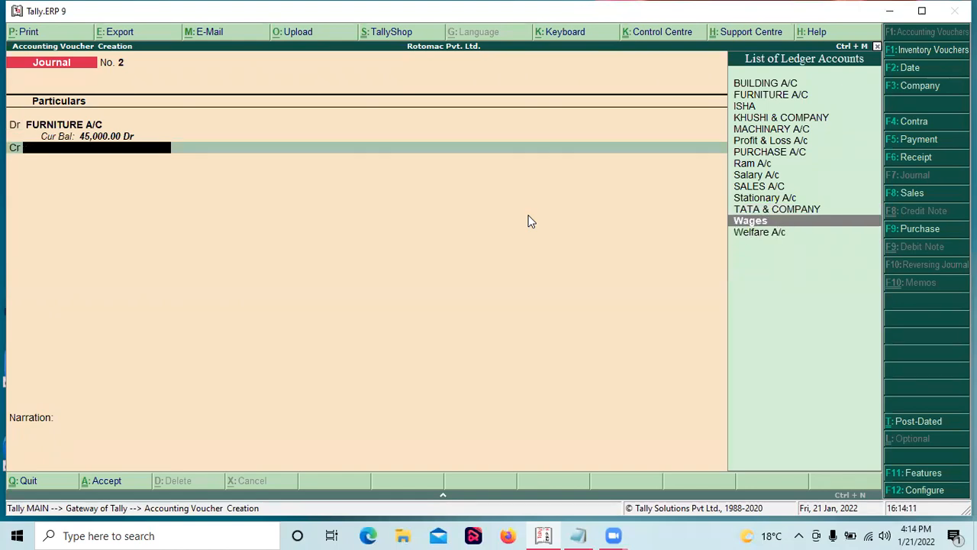
key(Up)
key(Up)
key(Up)
key(Up)
key(Up)
key(Up)
key(Up)
key(Up)
key(Up)
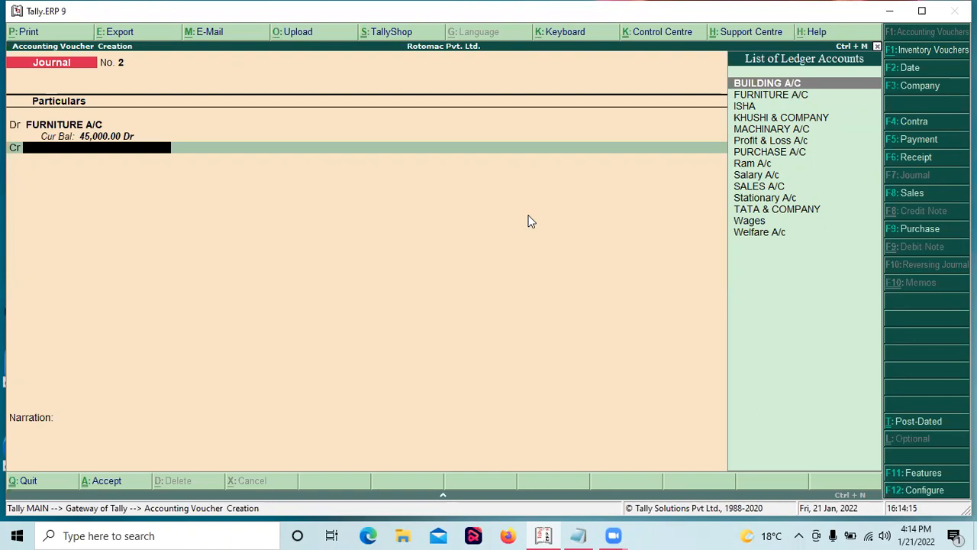
key(Down)
key(Down)
key(Down)
key(Down)
key(Down)
key(Down)
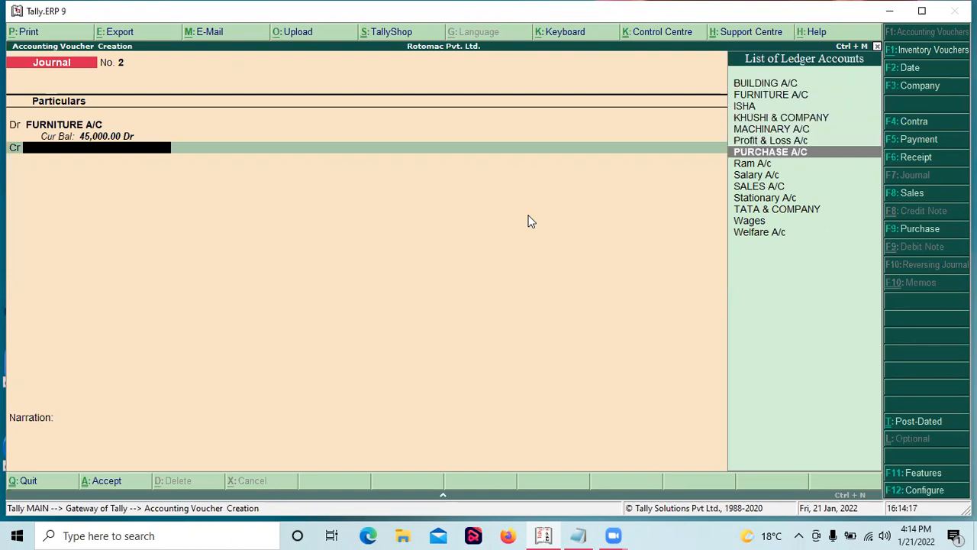
key(Down)
key(Down)
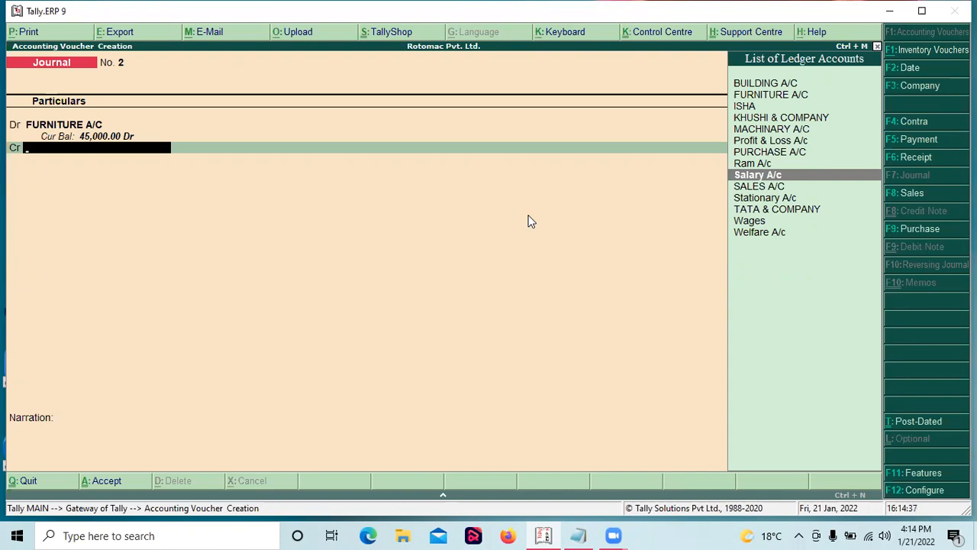
key(Up)
key(Up)
key(Up)
key(Up)
key(Up)
key(Up)
key(Up)
key(Up)
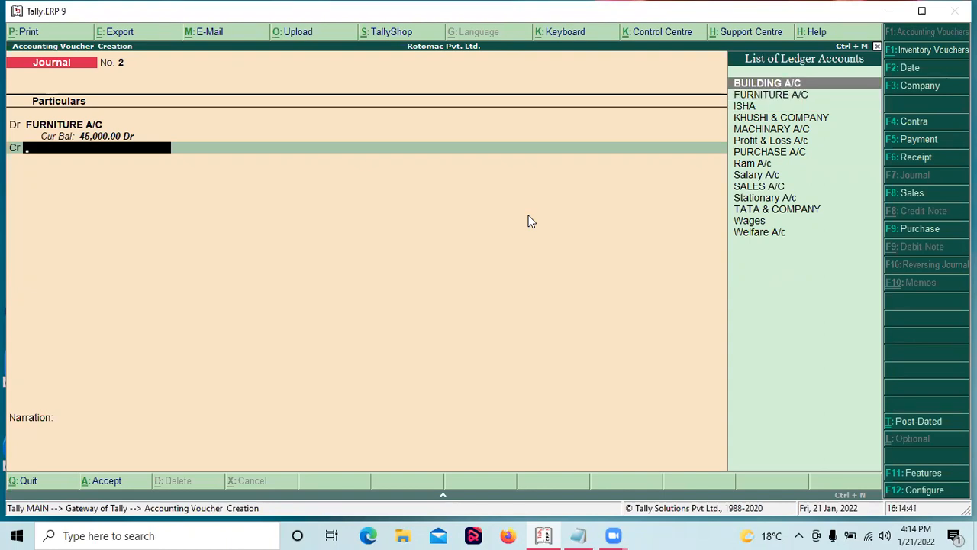
key(Down)
key(Down)
key(Down)
key(Down)
key(Down)
key(Down)
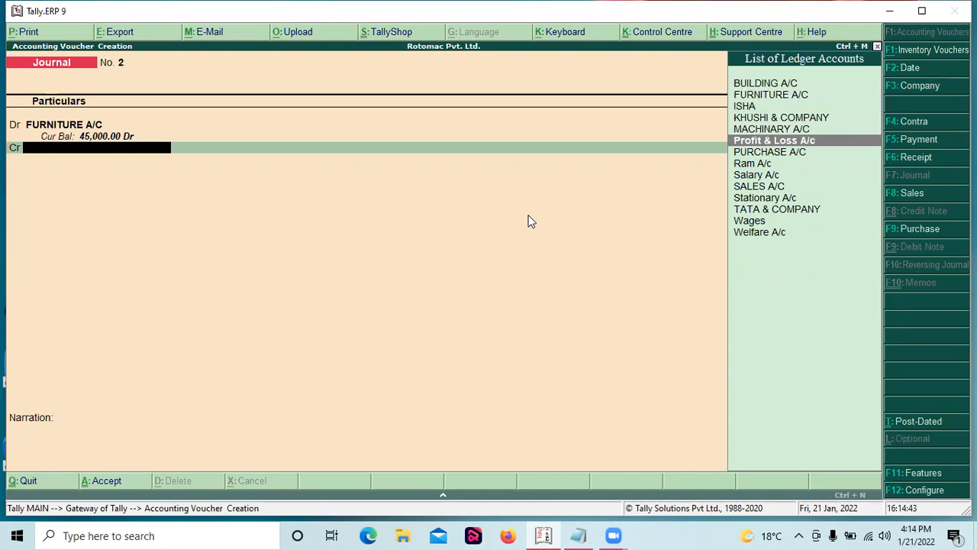
key(Down)
key(Down)
key(Down)
key(Down)
key(Down)
key(Down)
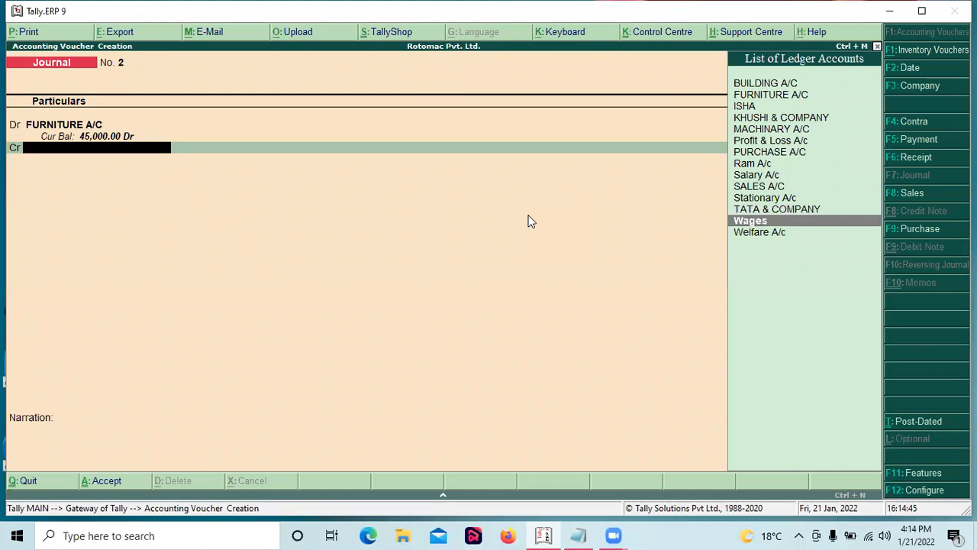
key(Down)
key(Up)
key(Up)
key(Up)
key(Up)
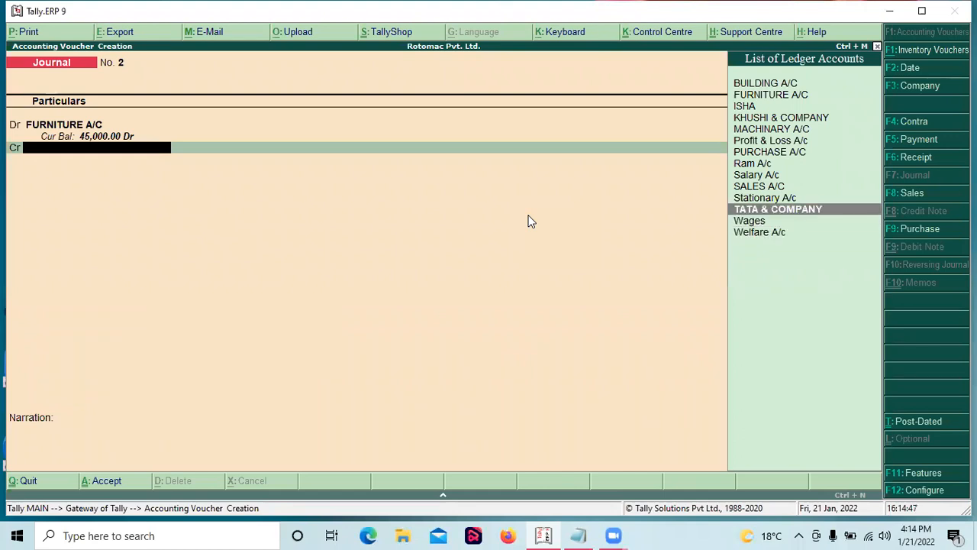
key(Up)
key(Up)
key(Up)
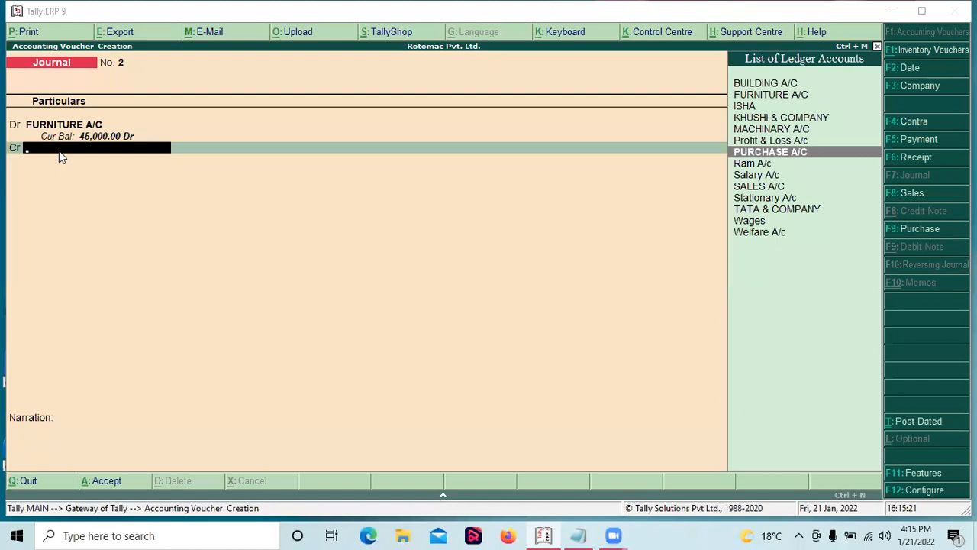
Step: Create a new ledger named Singh Furniture under the Sundry Creditors group from within the voucher
key(alt+c)
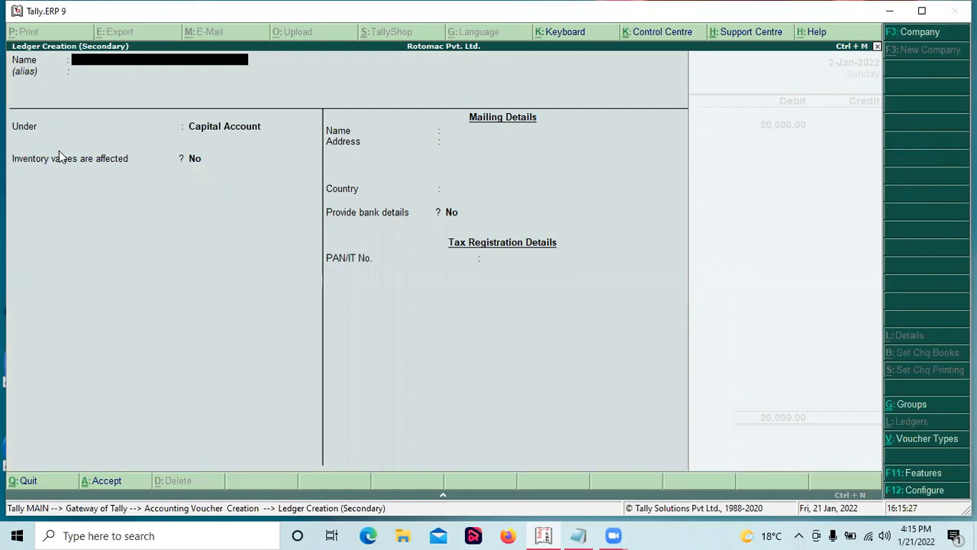
text(Singh Furniture)
key(Return)
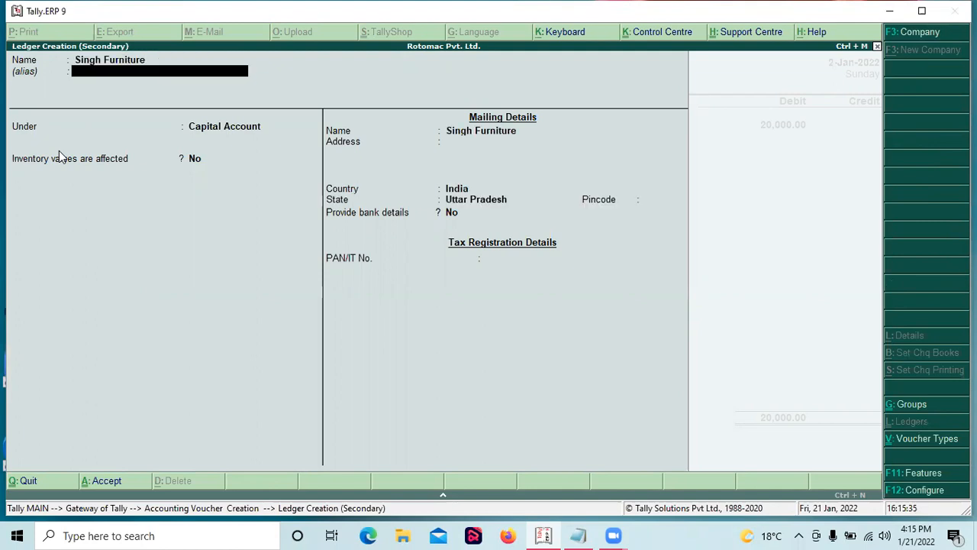
key(Return)
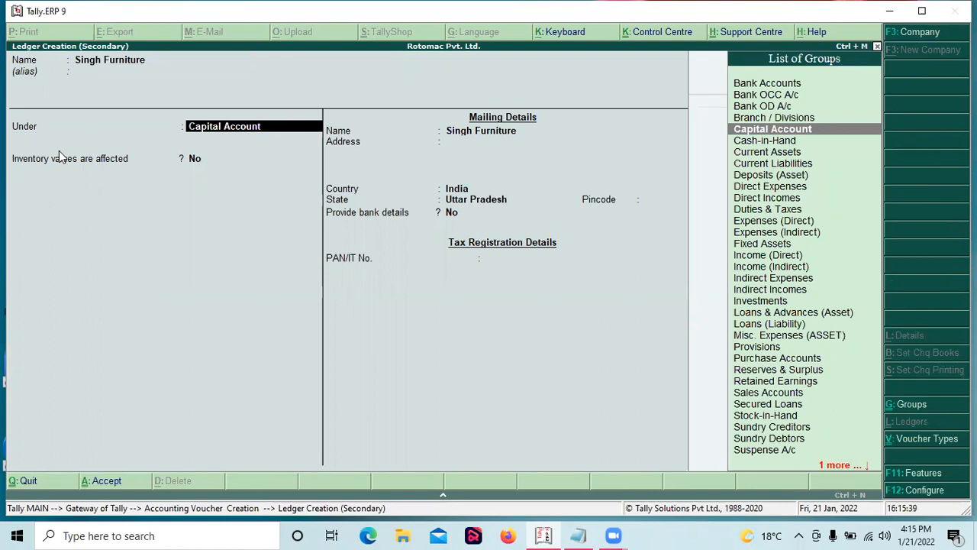
text(S)
key(Down)
key(Down)
key(Down)
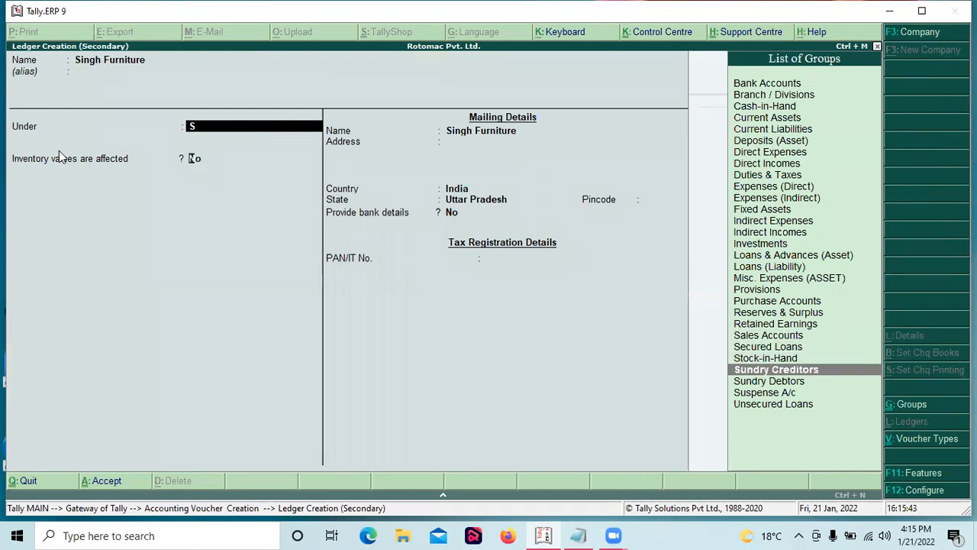
key(Return)
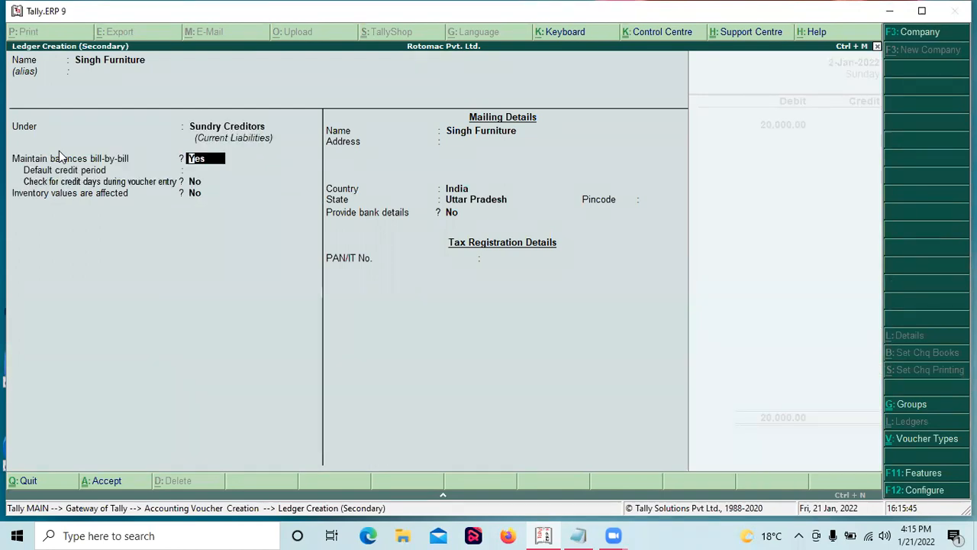
Step: Turn off bill-by-bill balances for the new ledger, keep the default mailing details and save it as the voucher's credit account
text(n)
key(Return)
key(Return)
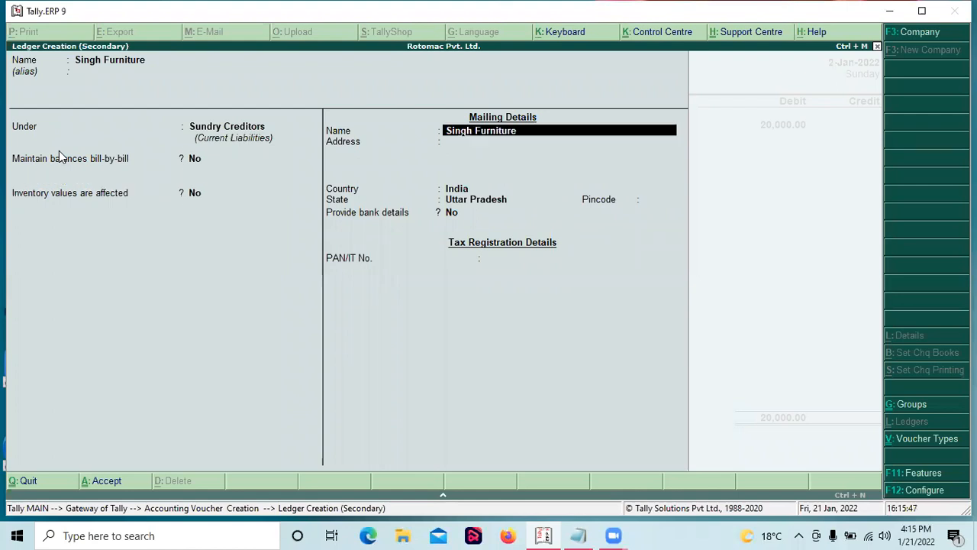
key(Return)
key(Return)
key(Return)
key(Return)
key(Return)
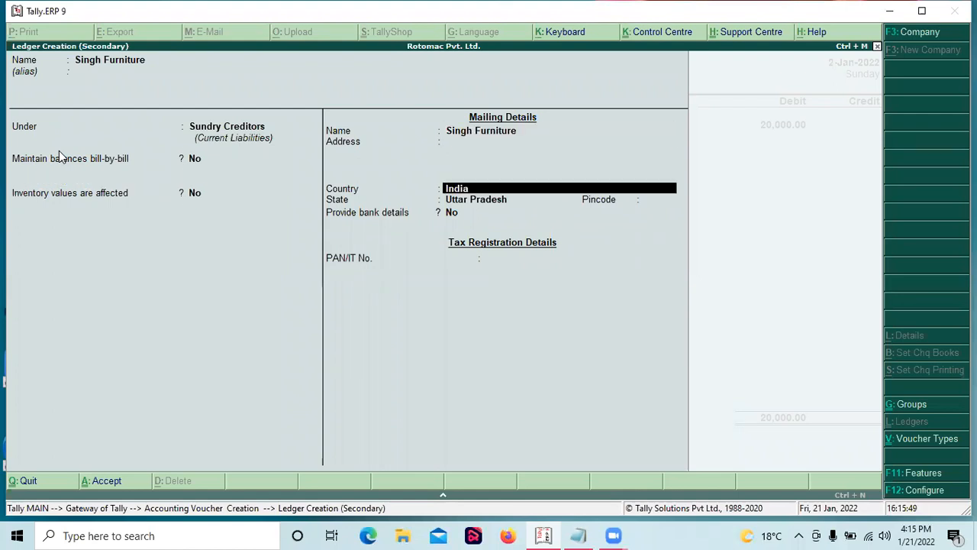
key(Return)
key(Return)
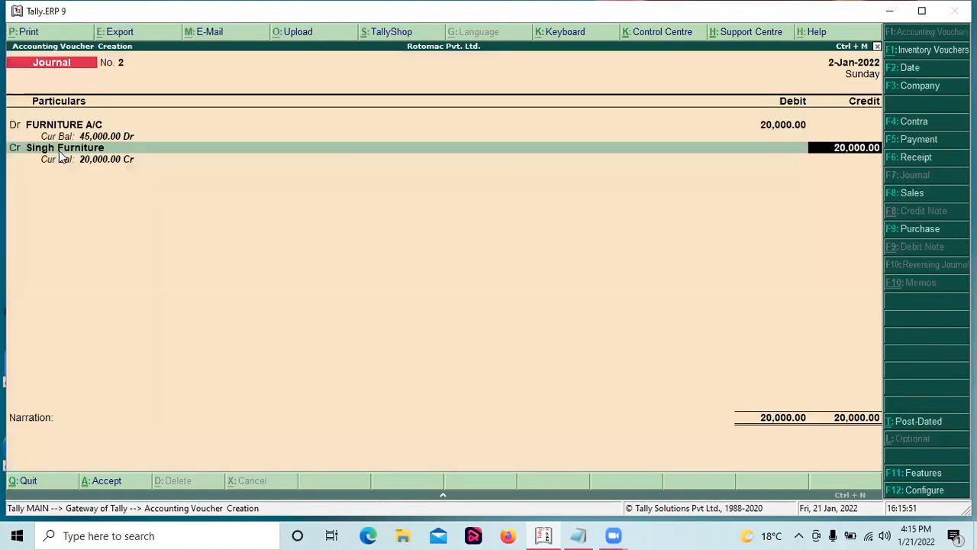
key(Return)
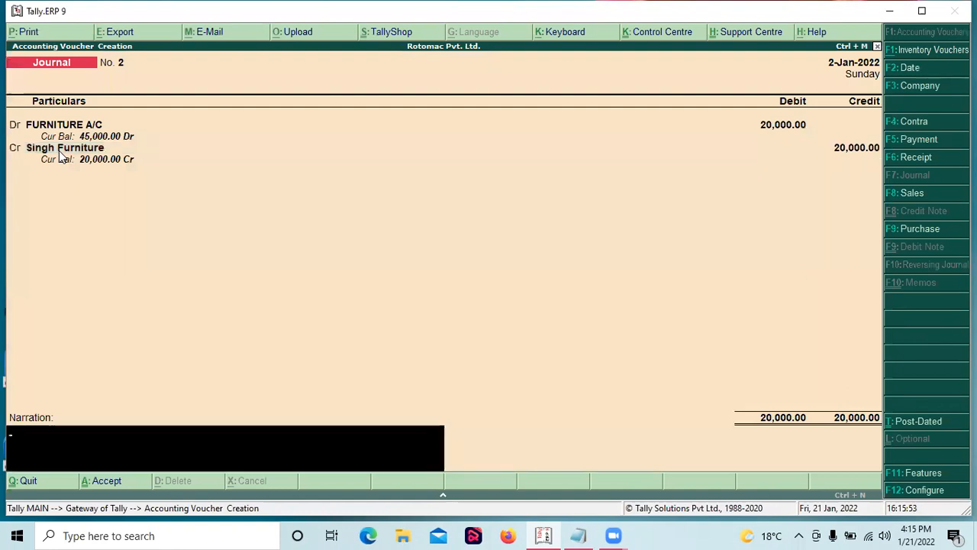
key(Return)
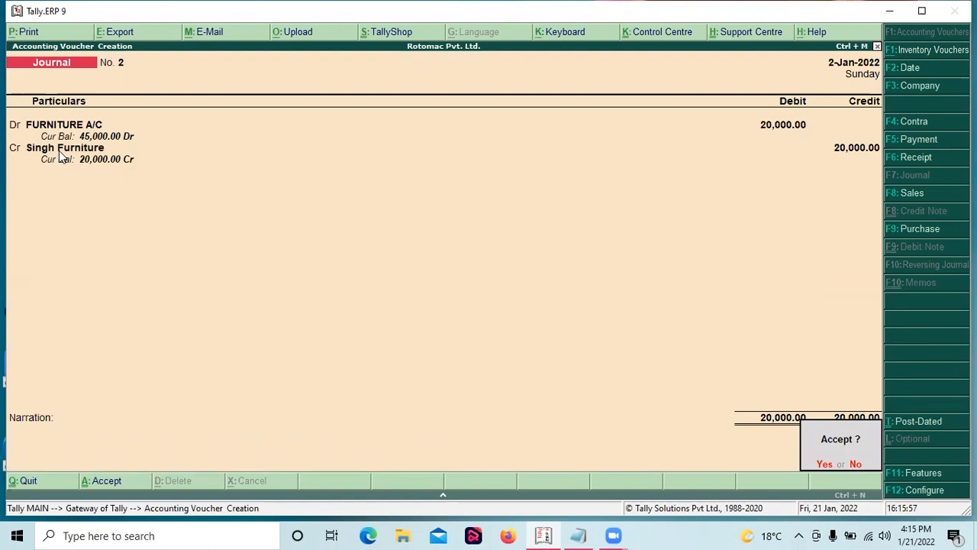
key(Escape)
key(BackSpace)
key(BackSpace)
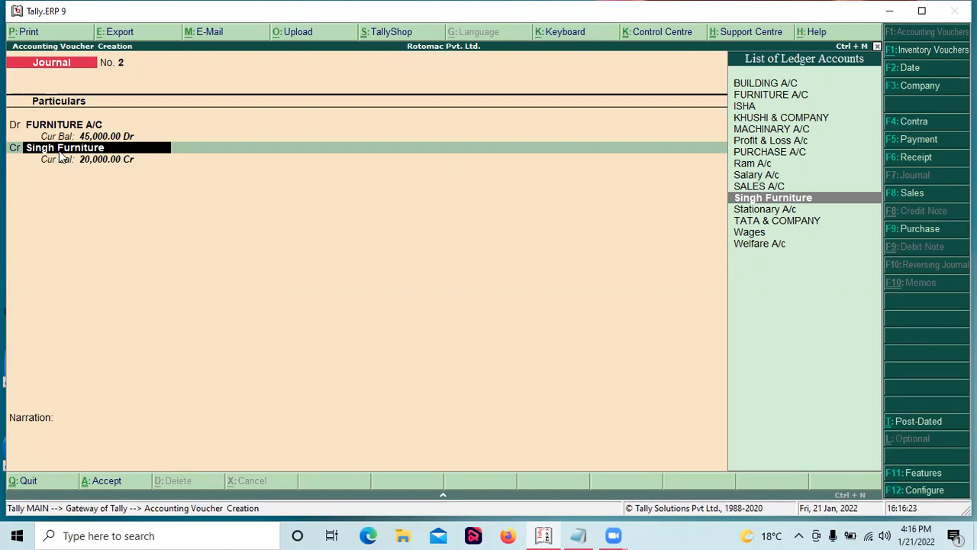
key(Return)
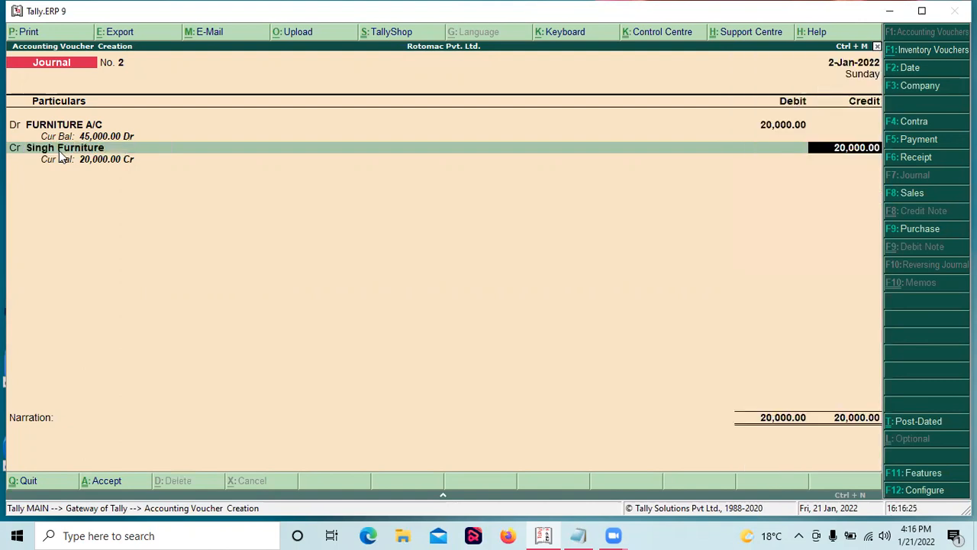
Step: Credit Singh Furniture with 20,000, leave the narration blank and save the journal voucher
key(Return)
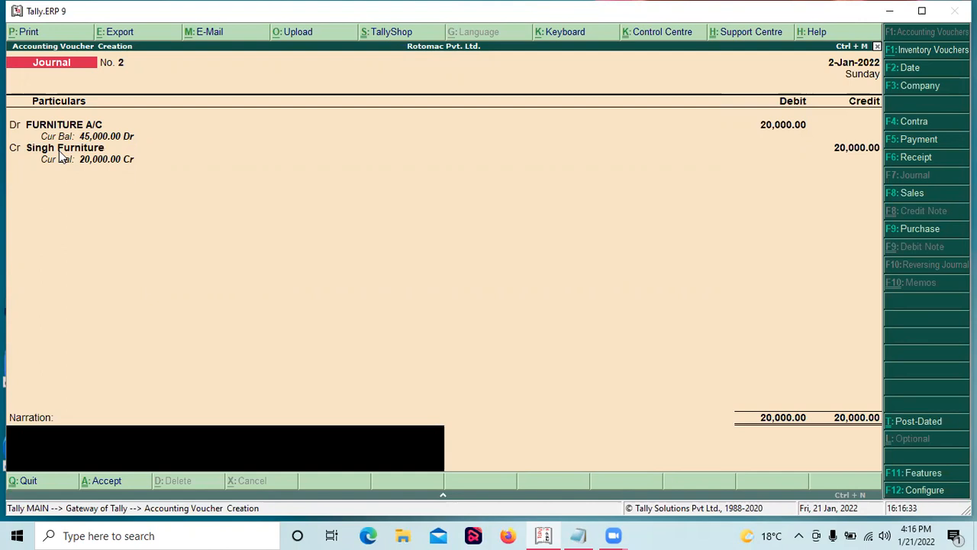
key(Return)
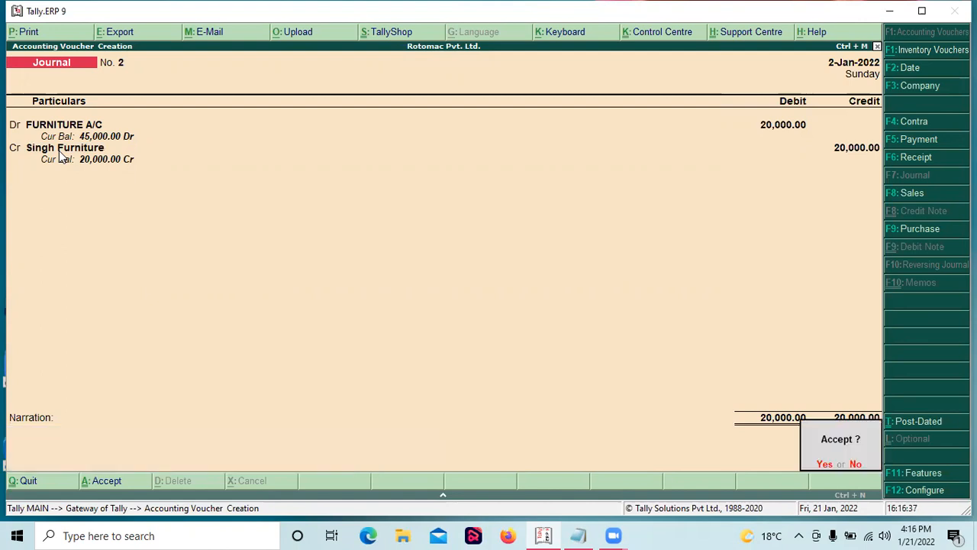
key(y)
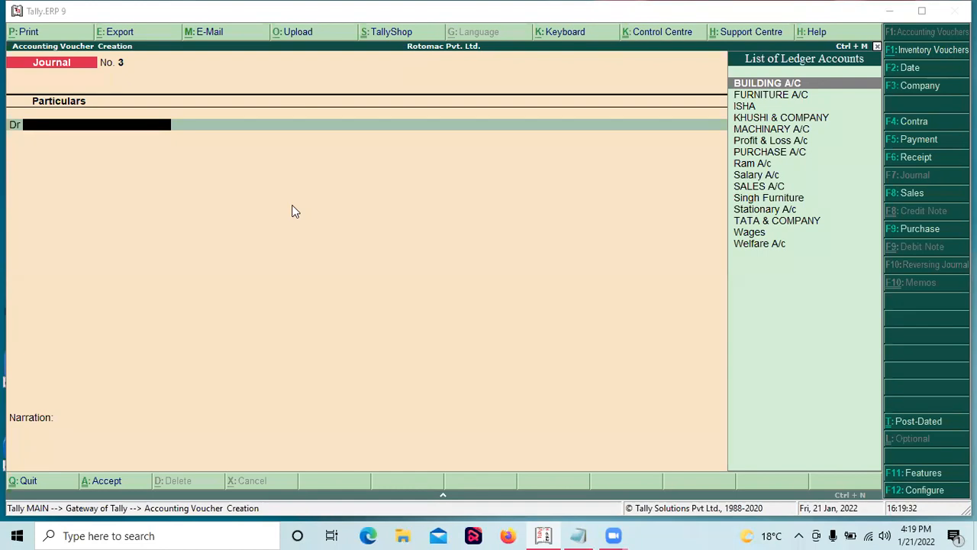
Step: Leave voucher entry and display the multiple-group list for All Items
key(Escape)
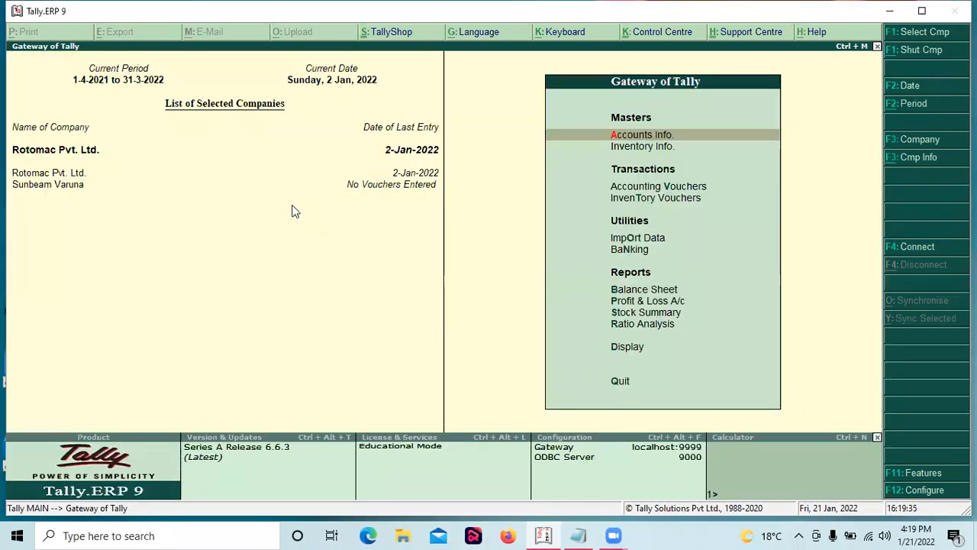
key(Return)
key(Return)
key(Down)
key(Down)
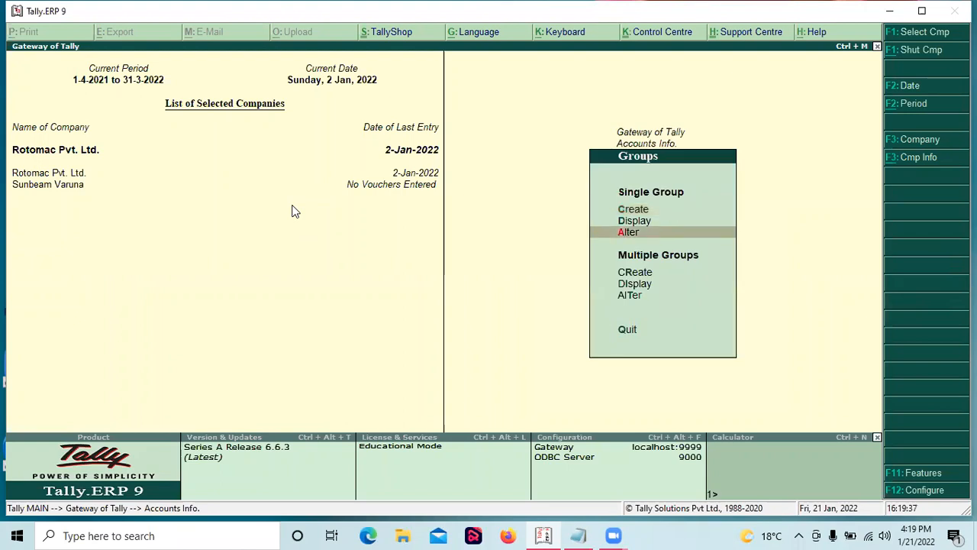
key(Down)
key(Down)
key(Return)
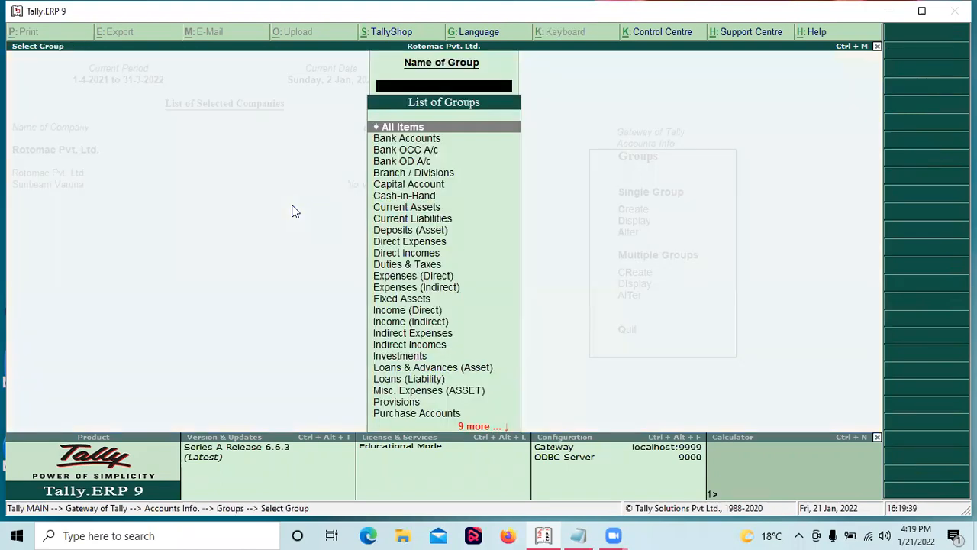
key(Return)
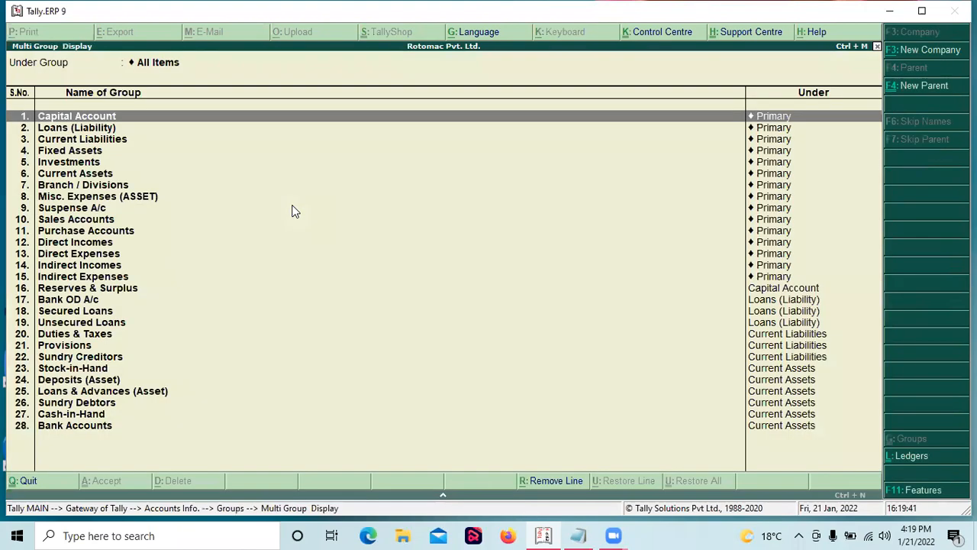
Step: Look through the complete list of account groups from Capital Account to Bank Accounts, including the parent of each group
key(Down)
key(Down)
key(Down)
key(Down)
key(Down)
key(Down)
key(Down)
key(Down)
key(Down)
key(Down)
key(Down)
key(Down)
key(Down)
key(Down)
key(Down)
key(Down)
key(Down)
key(Down)
key(Down)
key(Down)
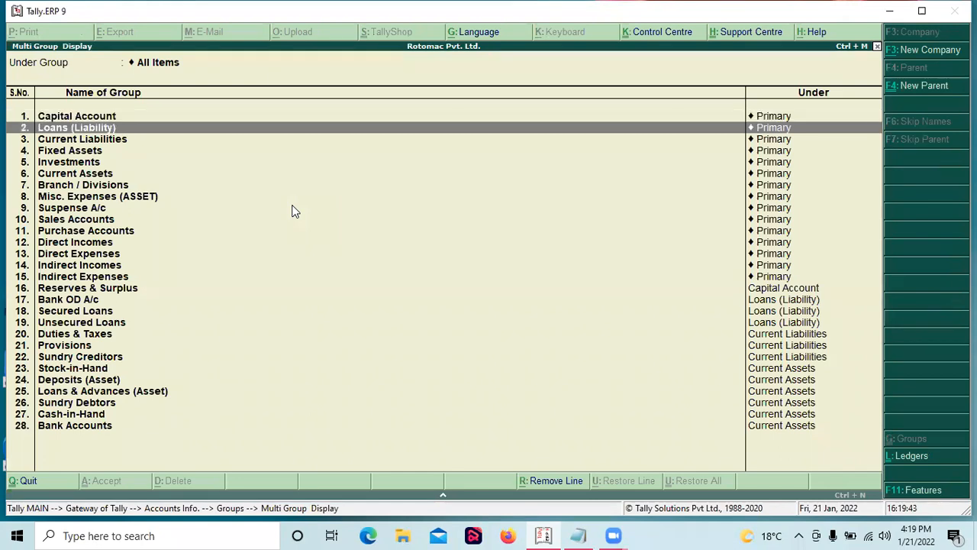
key(Down)
key(Down)
key(Down)
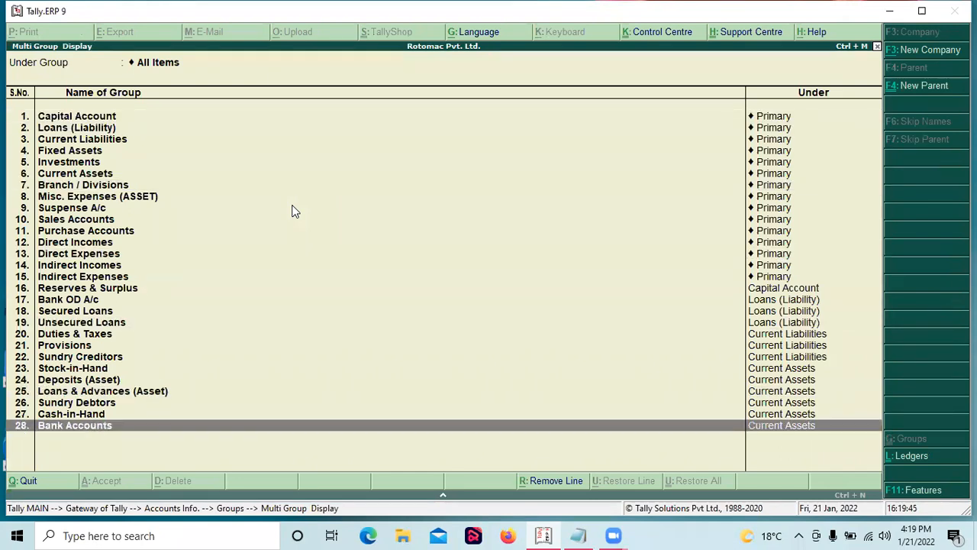
key(Up)
key(Up)
key(Up)
key(Up)
key(Up)
key(Up)
key(Up)
key(Up)
key(Up)
key(Up)
key(Up)
key(Up)
key(Up)
key(Up)
key(Up)
key(Up)
key(Up)
key(Up)
key(Up)
key(Up)
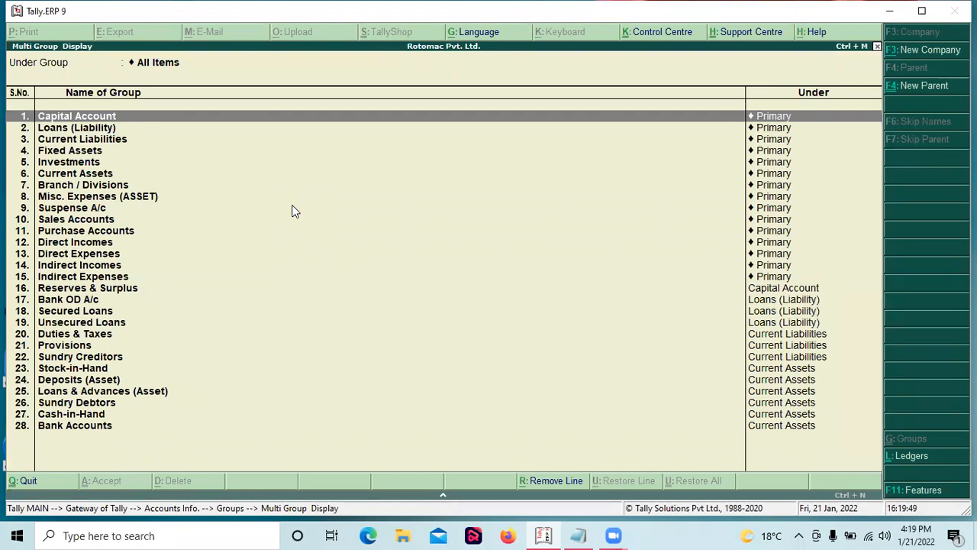
key(Down)
key(Down)
key(Down)
key(Down)
key(Down)
key(Down)
key(Down)
key(Down)
key(Down)
key(Down)
key(Down)
key(Down)
key(Down)
key(Down)
key(Down)
key(Down)
key(Down)
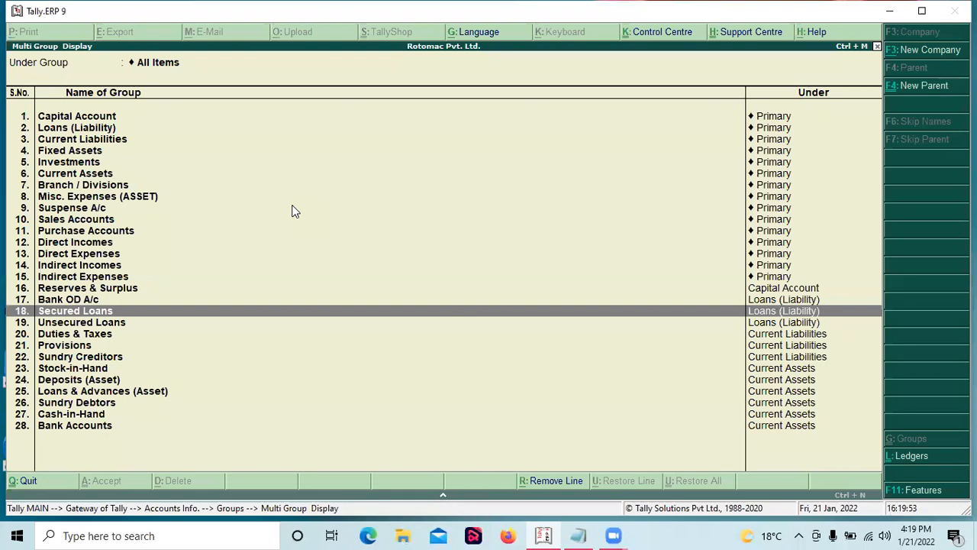
key(Down)
key(Down)
key(Down)
key(Down)
key(Down)
key(Down)
key(Down)
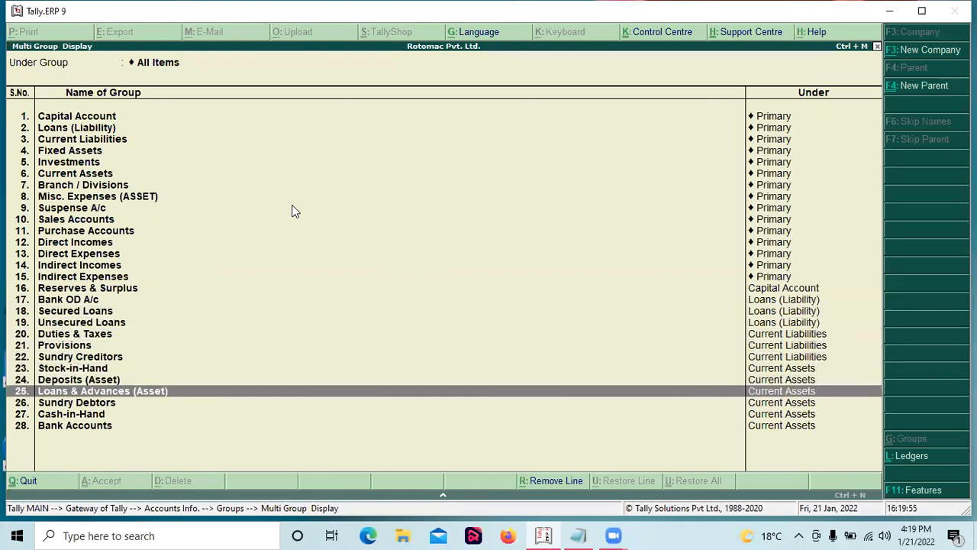
key(Down)
key(Down)
key(Down)
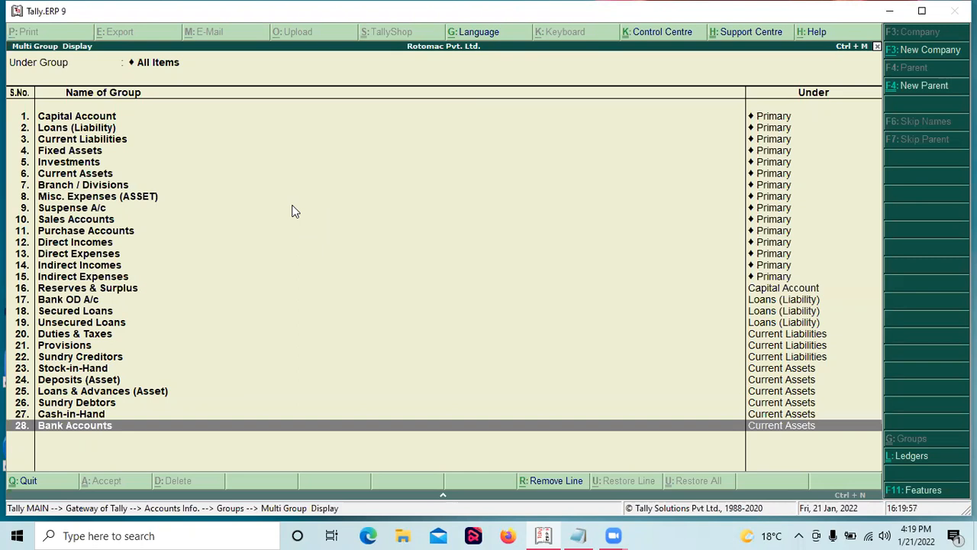
key(Home)
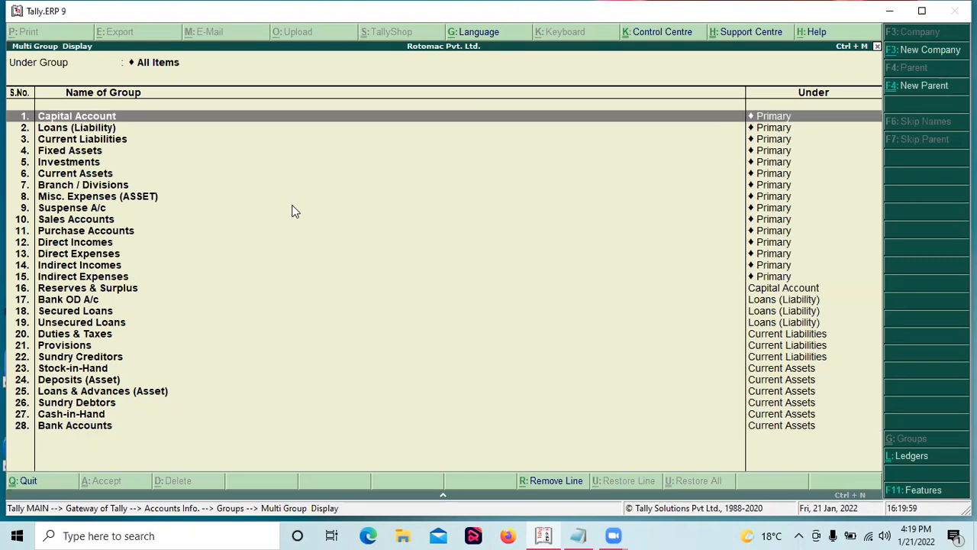
Step: Examine the primary groups from Capital Account down to the direct and indirect incomes and expenses
key(Down)
key(Down)
key(Down)
key(Down)
key(Down)
key(Down)
key(Down)
key(Down)
key(Down)
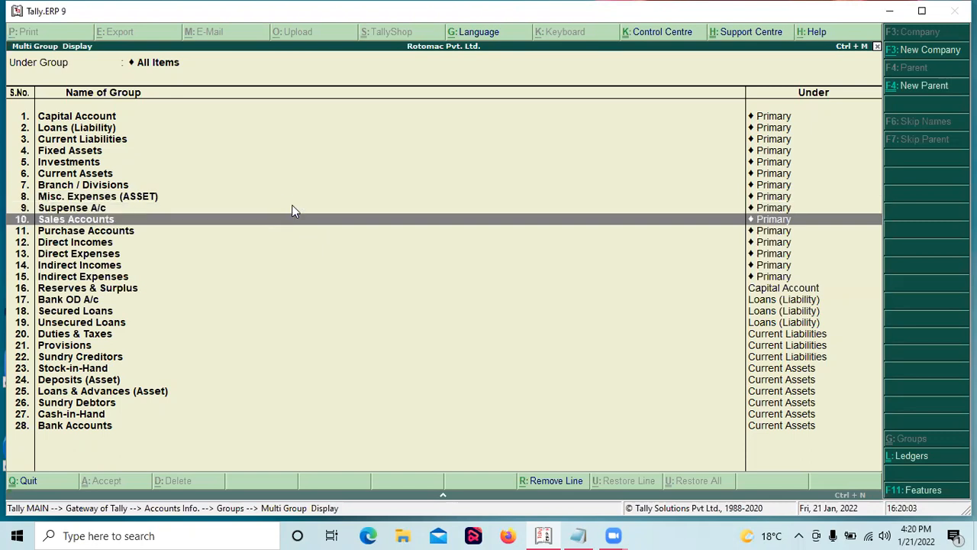
key(Down)
key(Down)
key(Down)
key(Down)
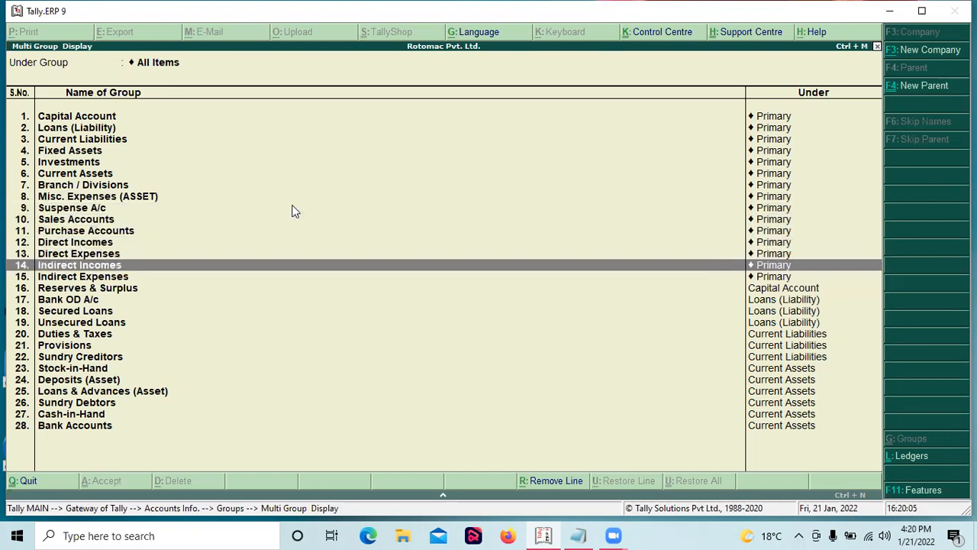
key(Up)
key(Up)
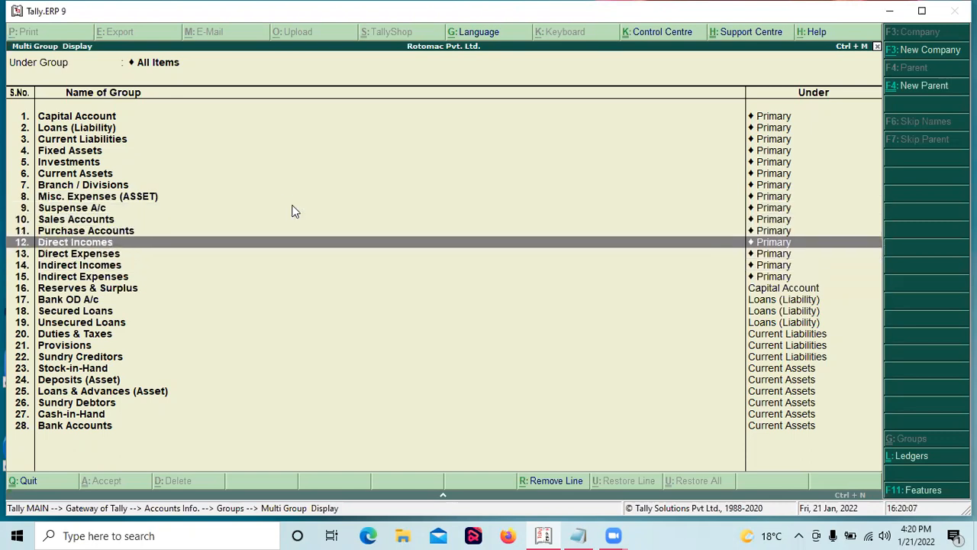
key(Down)
key(Down)
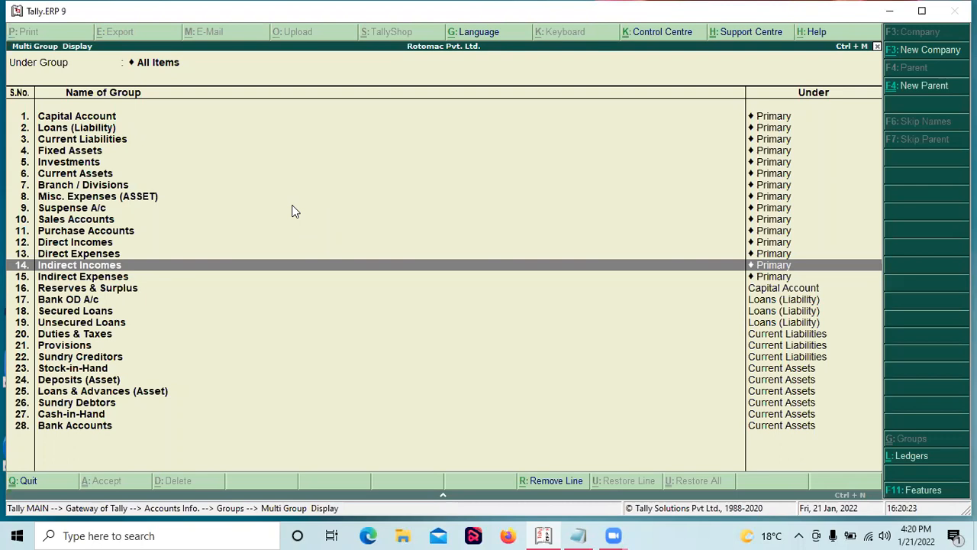
Step: Review the primary groups and the subgroups under Capital Account and Loans (Liability), and close the group list
key(Up)
key(Up)
key(Up)
key(Up)
key(Up)
key(Up)
key(Up)
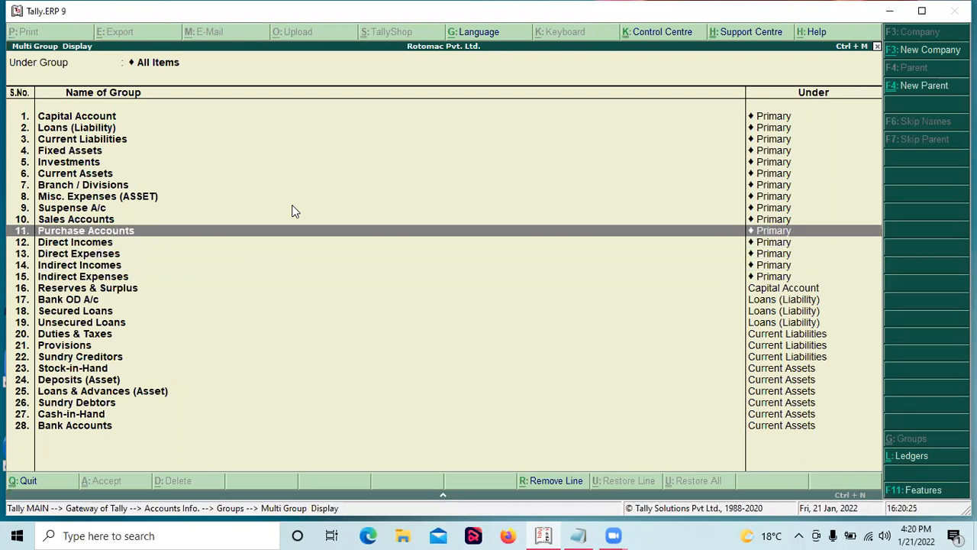
key(Up)
key(Up)
key(Up)
key(Up)
key(Up)
key(Up)
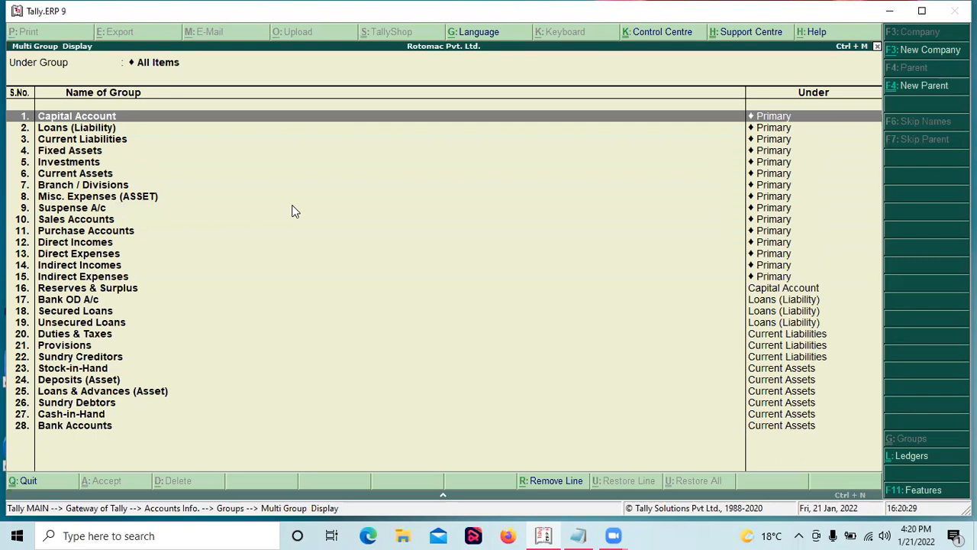
key(Down)
key(Down)
key(Down)
key(Down)
key(Down)
key(Down)
key(Down)
key(Down)
key(Down)
key(Down)
key(Down)
key(Down)
key(Down)
key(Down)
key(Down)
key(Down)
key(Down)
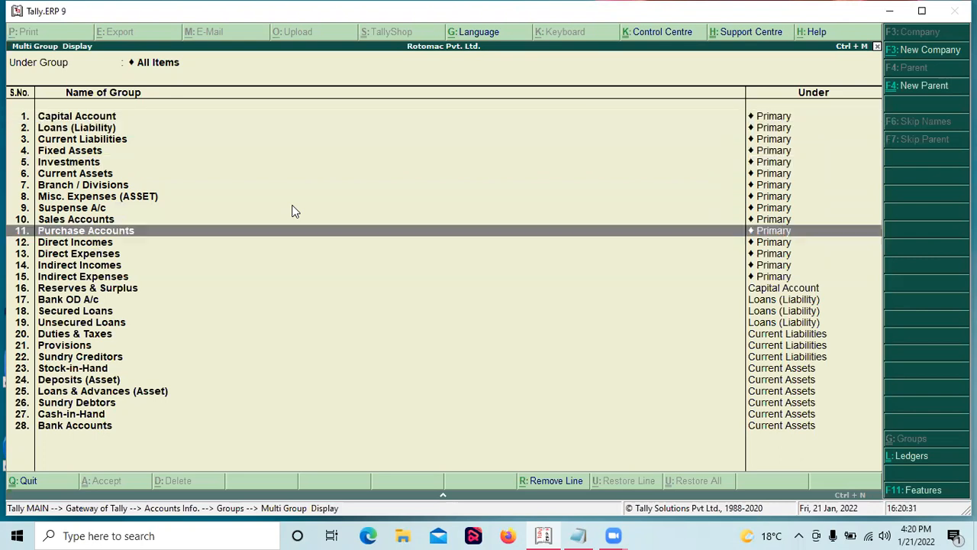
key(Down)
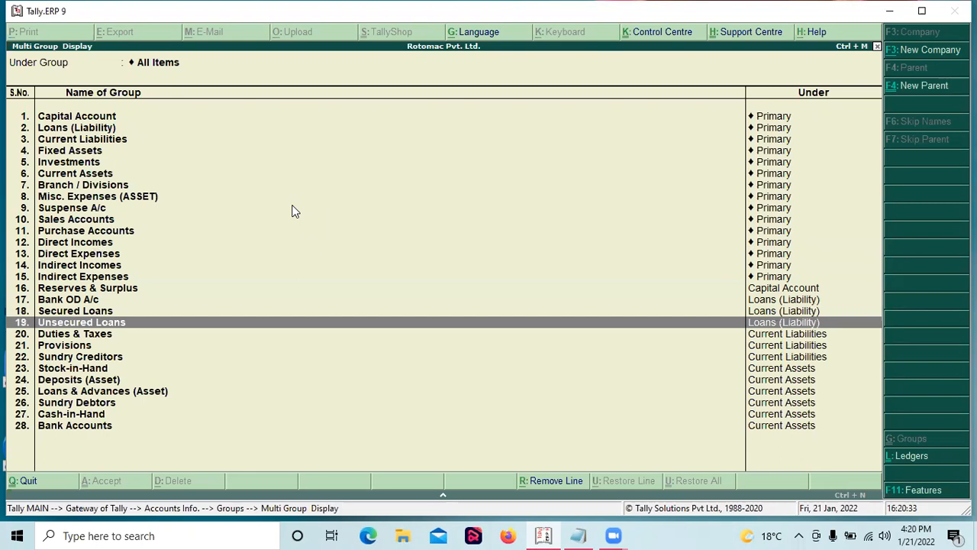
key(Up)
key(Up)
key(Up)
key(Up)
key(Up)
key(Down)
key(Down)
key(Down)
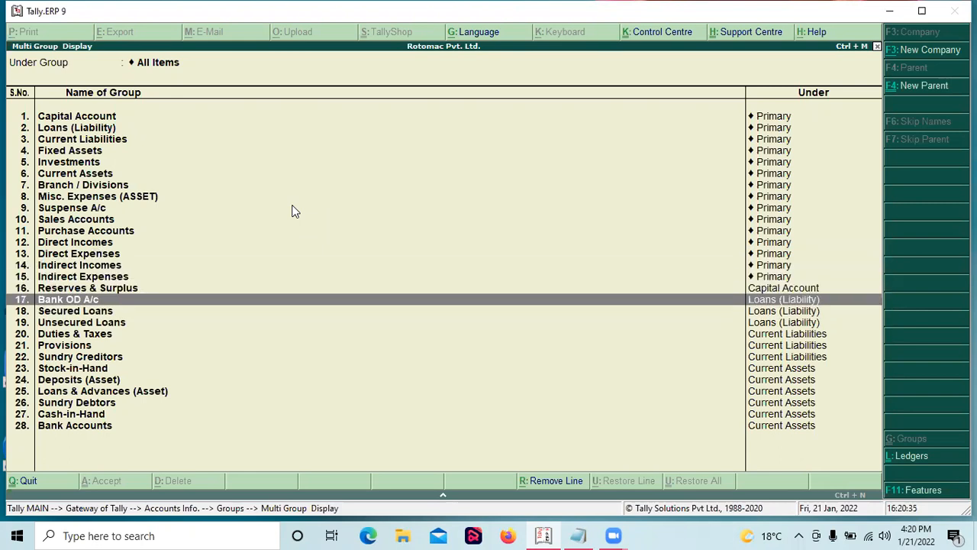
key(Escape)
key(Escape)
key(Escape)
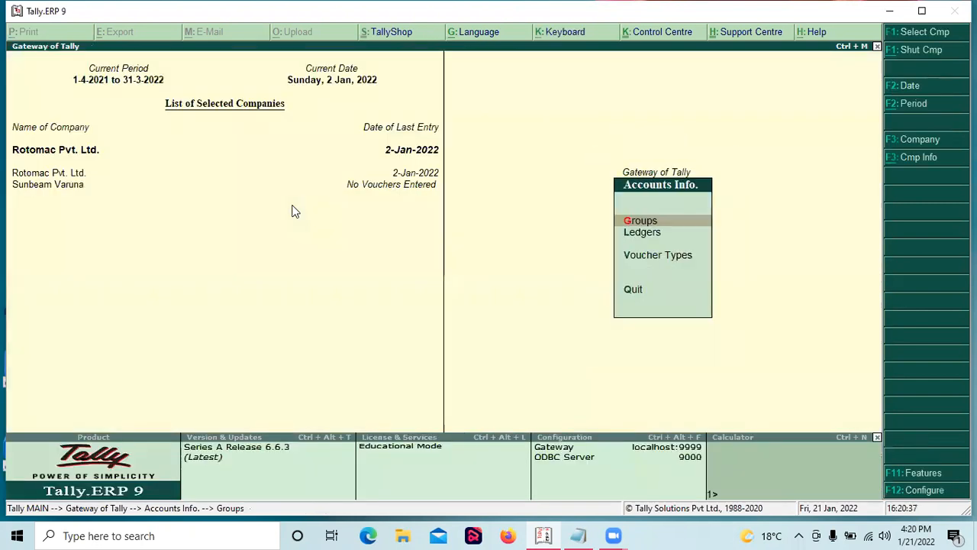
Step: Start a new single ledger named Capital A/c and place it under the Capital Account group
key(Down)
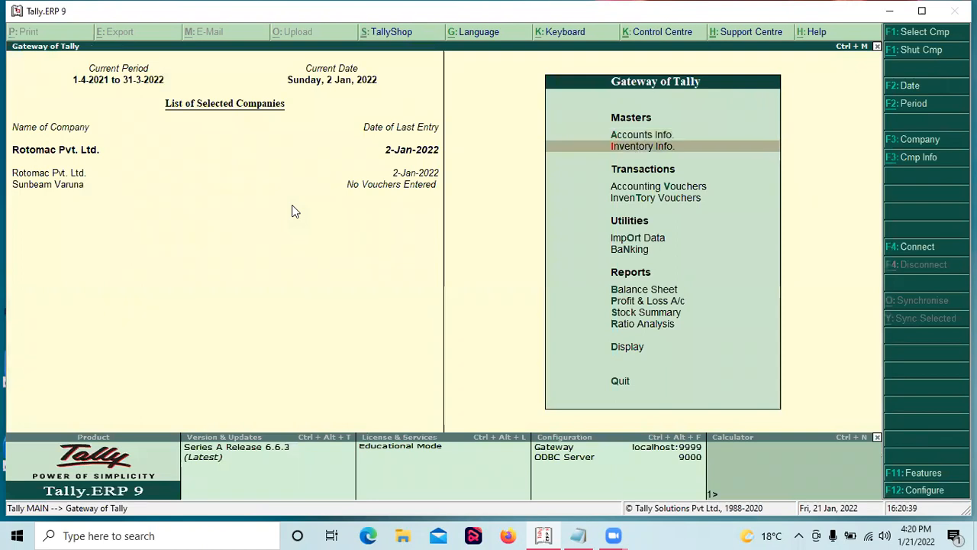
key(Up)
key(Return)
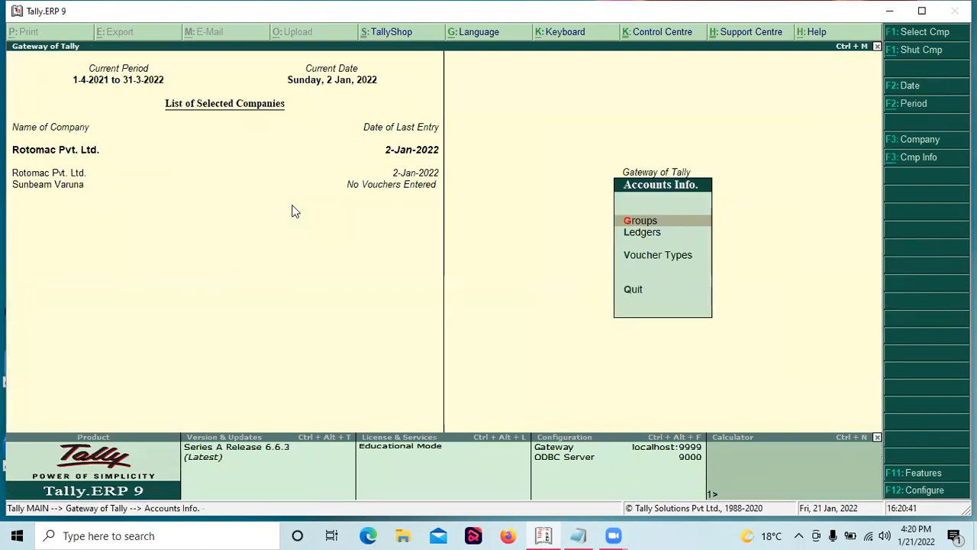
key(Down)
key(Return)
key(Return)
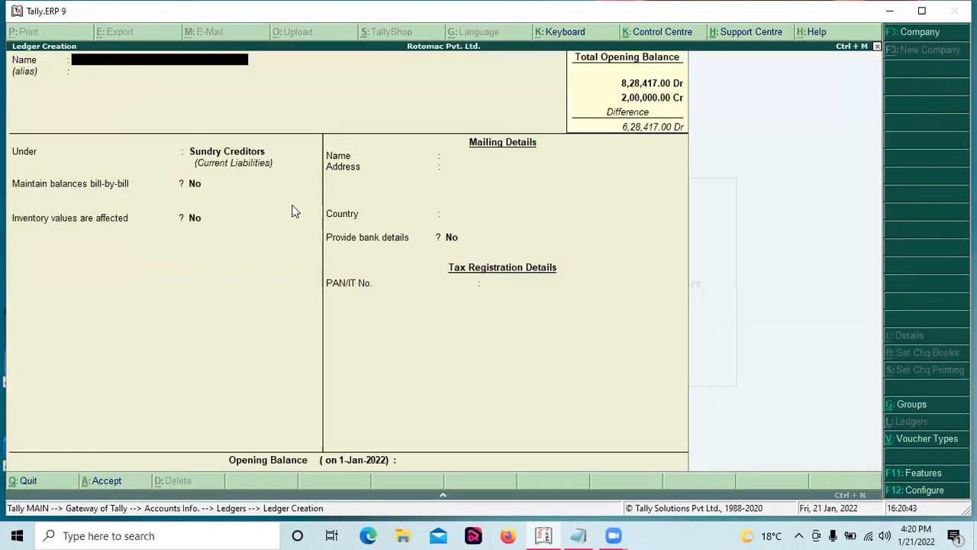
text(Capital A/c)
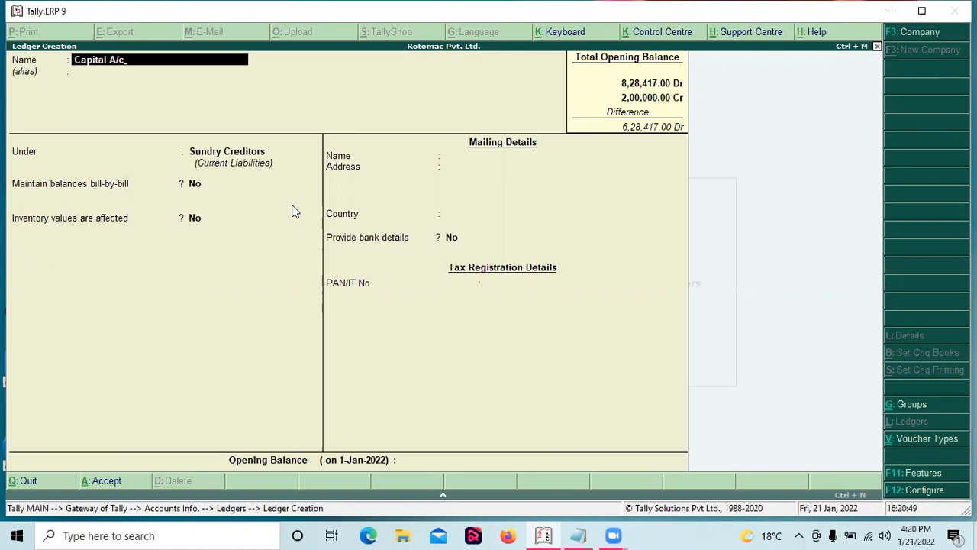
key(Return)
text(Ca)
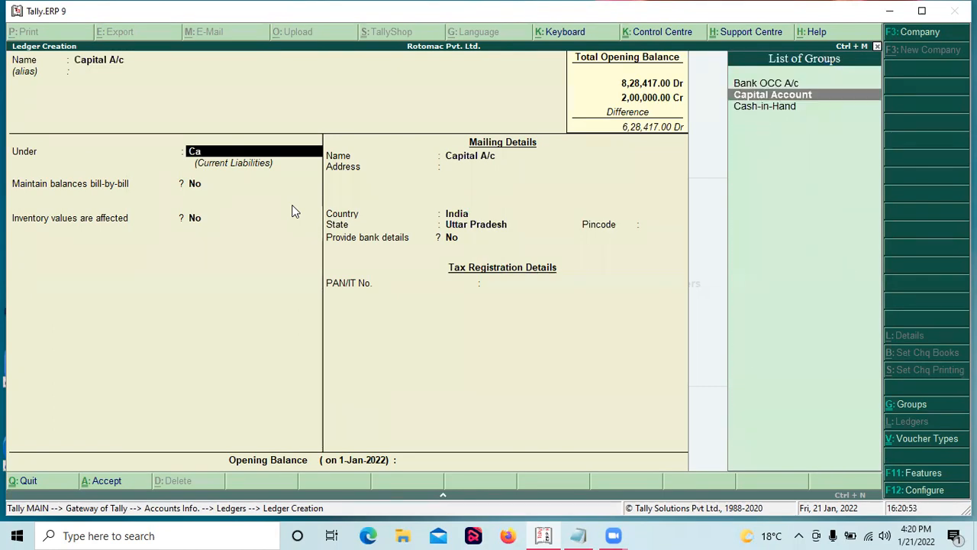
key(Return)
Step: Keep the default inventory, mailing and bank details for Capital A/c and save the ledger
key(Return)
key(Return)
key(Return)
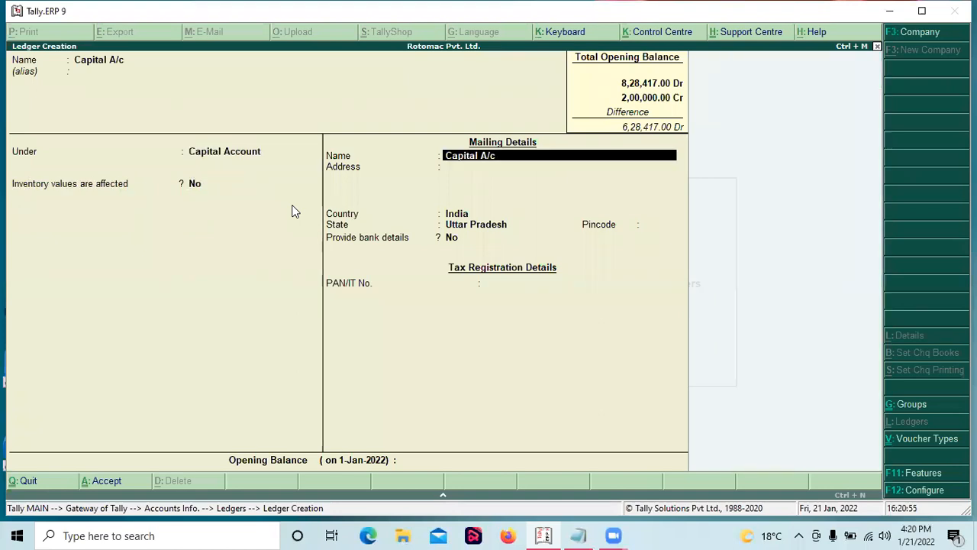
key(Return)
key(Return)
key(Return)
key(Return)
key(Return)
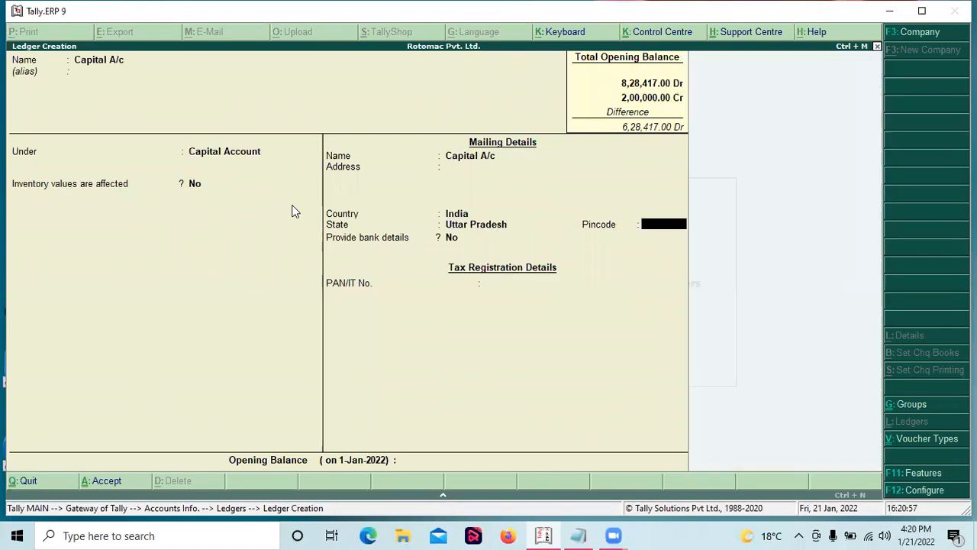
key(Return)
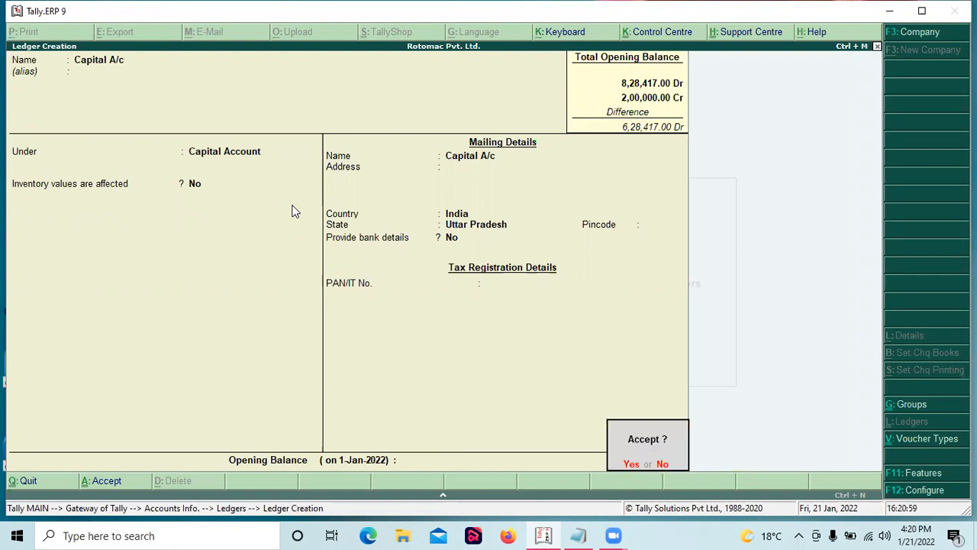
key(Return)
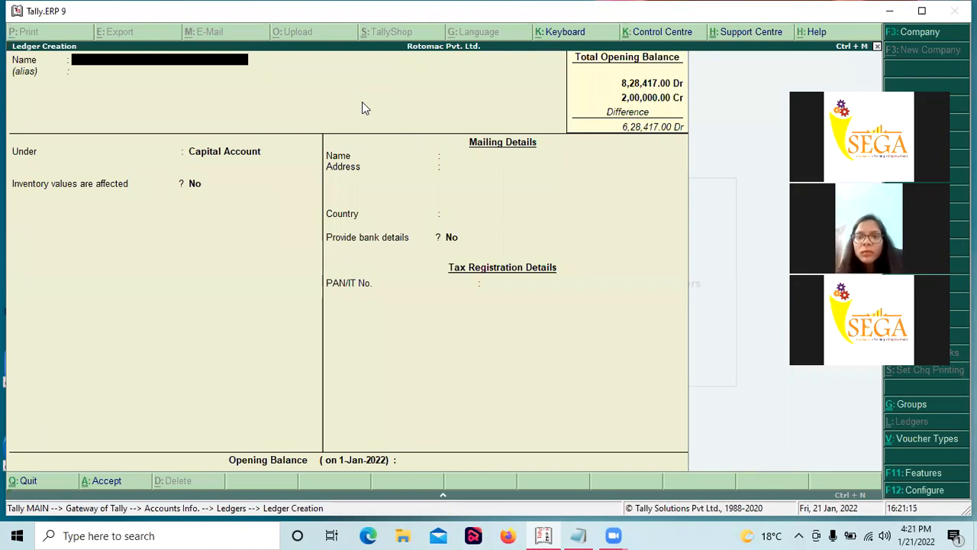
Step: Leave ledger creation and open a new journal voucher for Rotomac Pvt. Ltd
key(Escape)
key(y)
key(Escape)
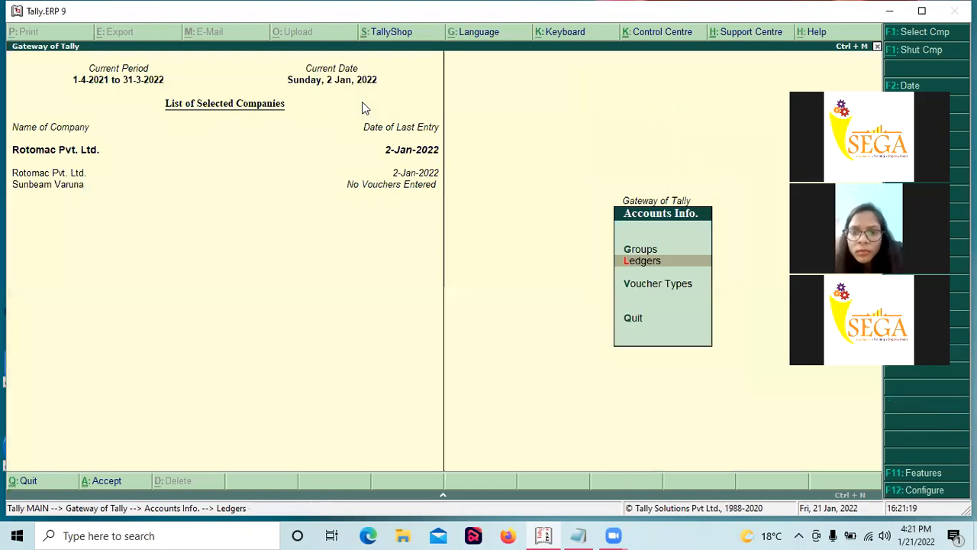
key(Escape)
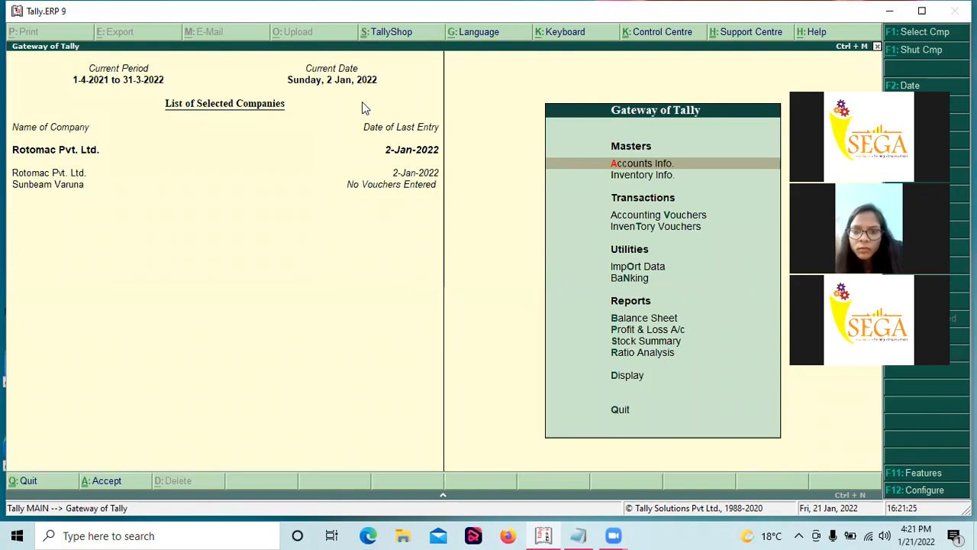
key(Down)
key(Down)
key(Down)
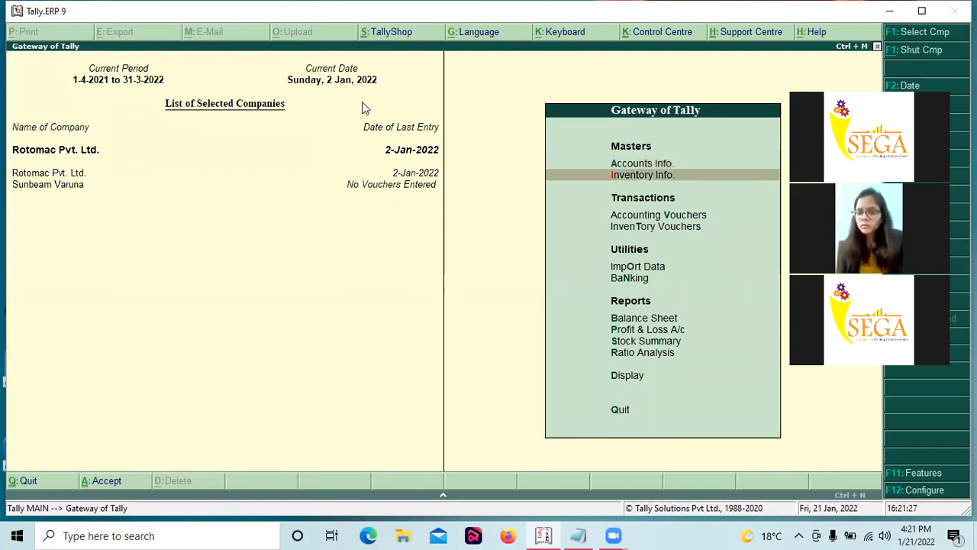
key(Up)
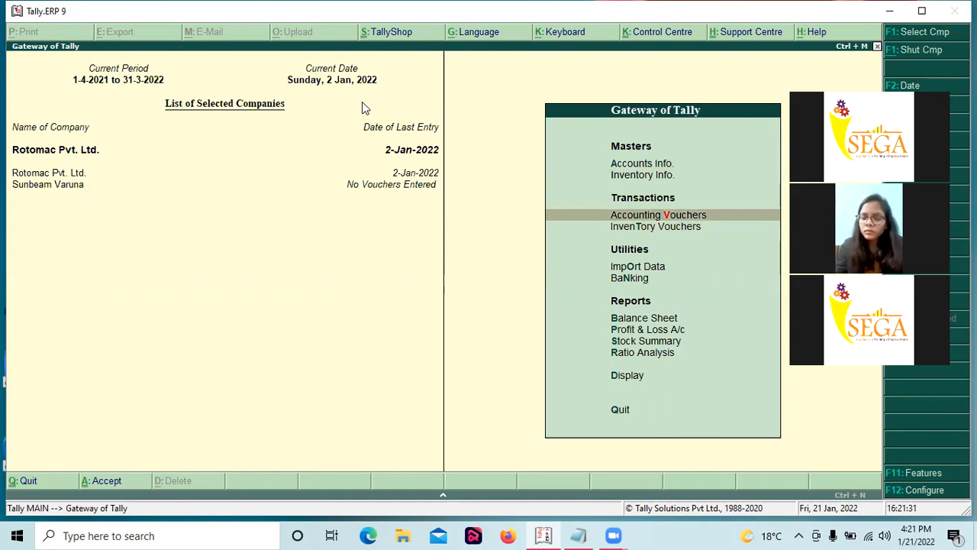
key(Return)
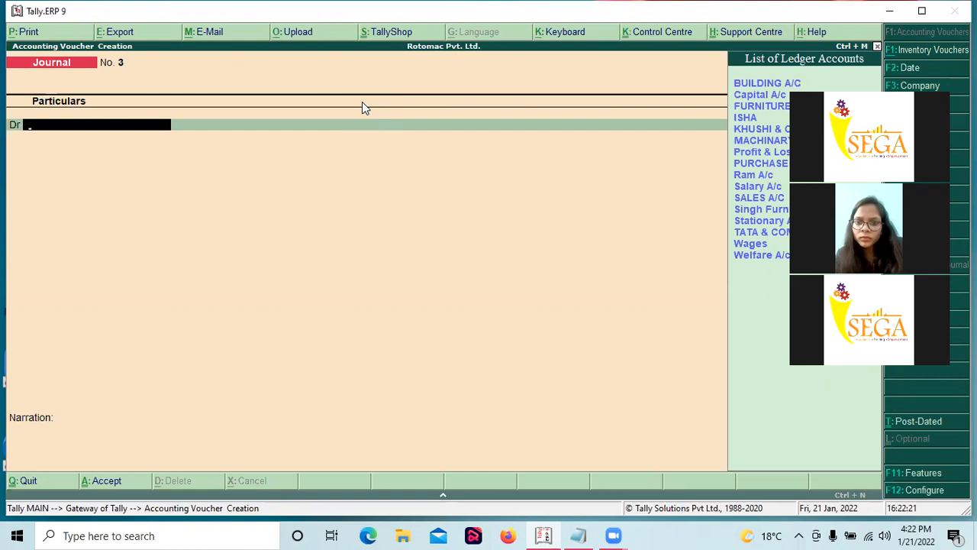
Step: Debit Capital A/c with 2,000 in the journal voucher and start the credit line
key(Down)
key(Down)
key(Down)
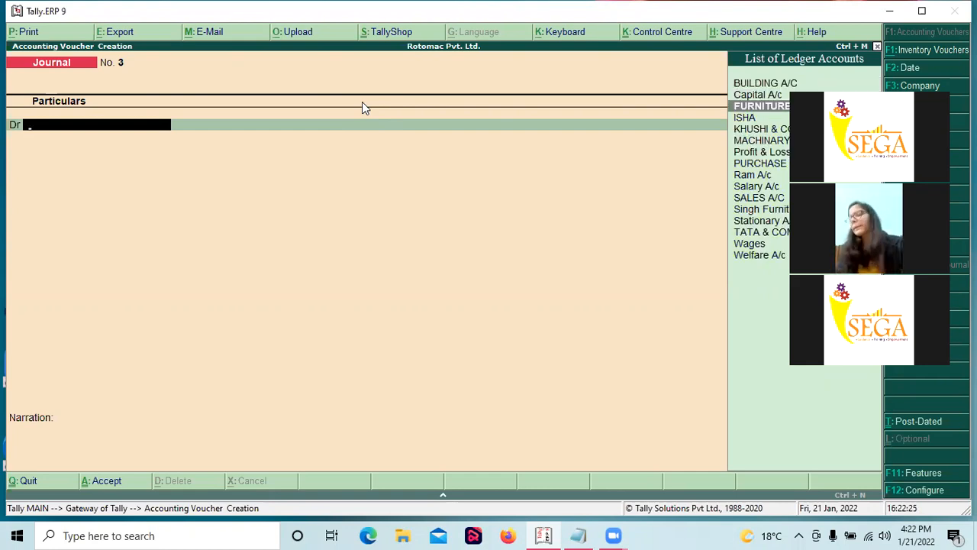
key(Up)
key(Return)
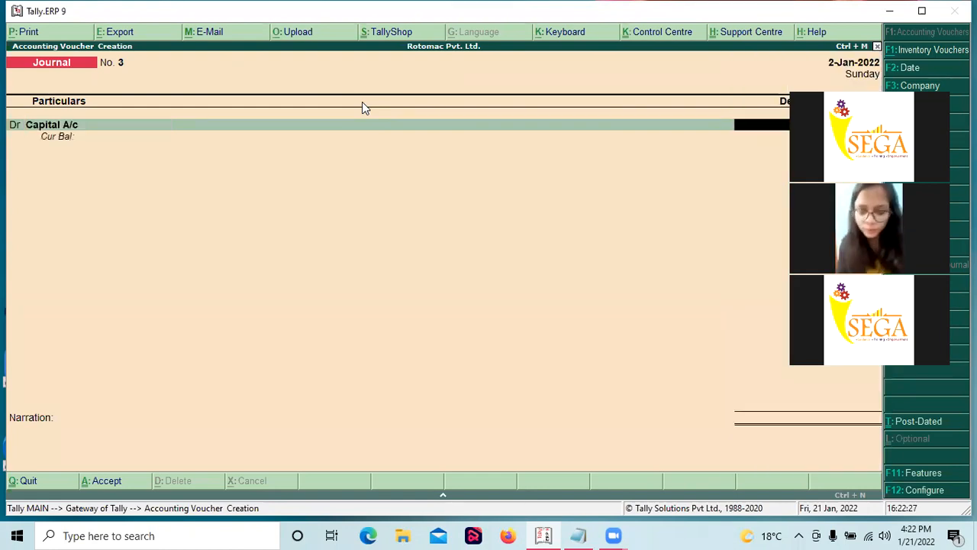
text(2000)
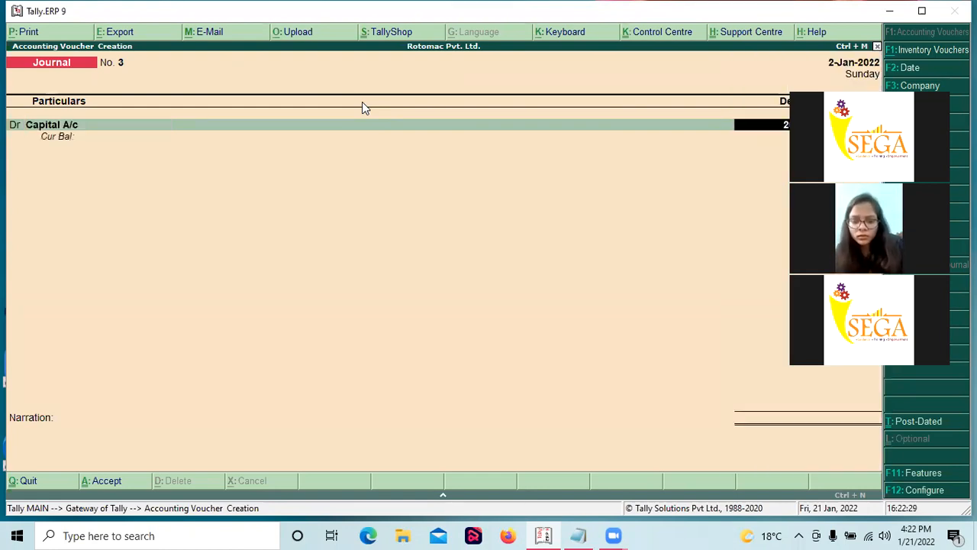
key(Return)
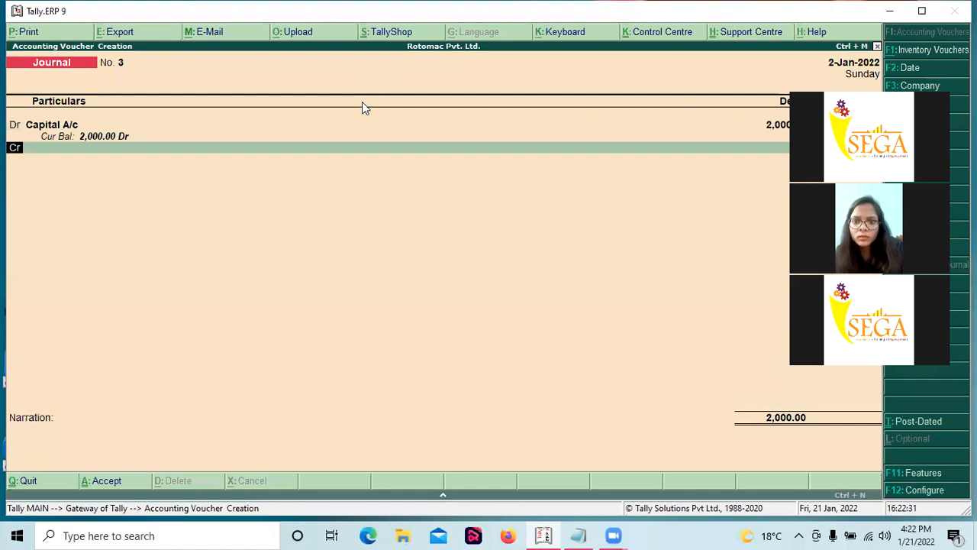
key(Return)
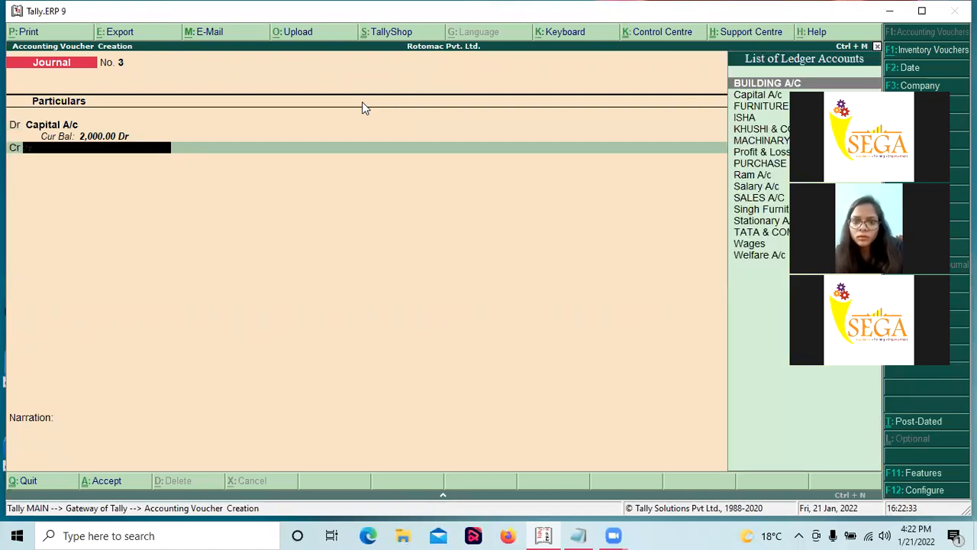
text(In)
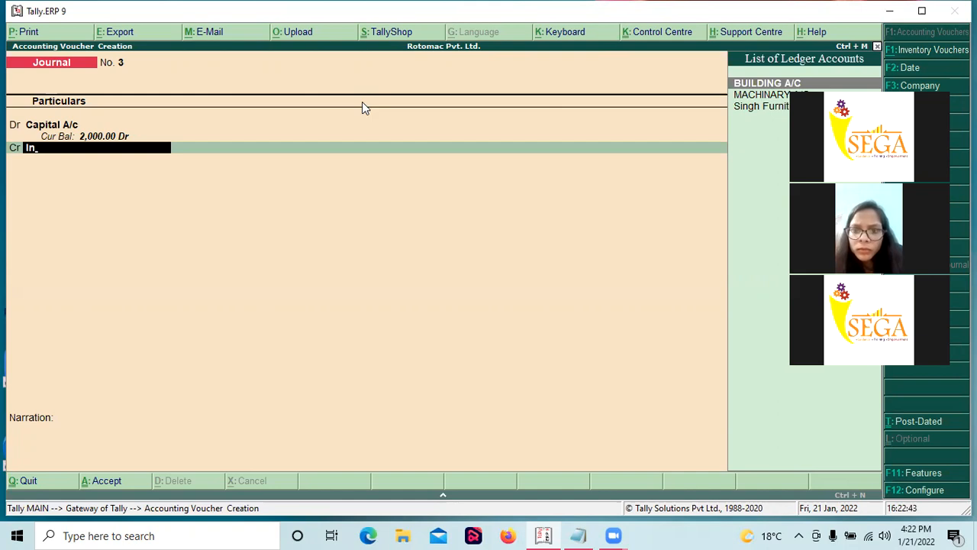
key(BackSpace)
key(BackSpace)
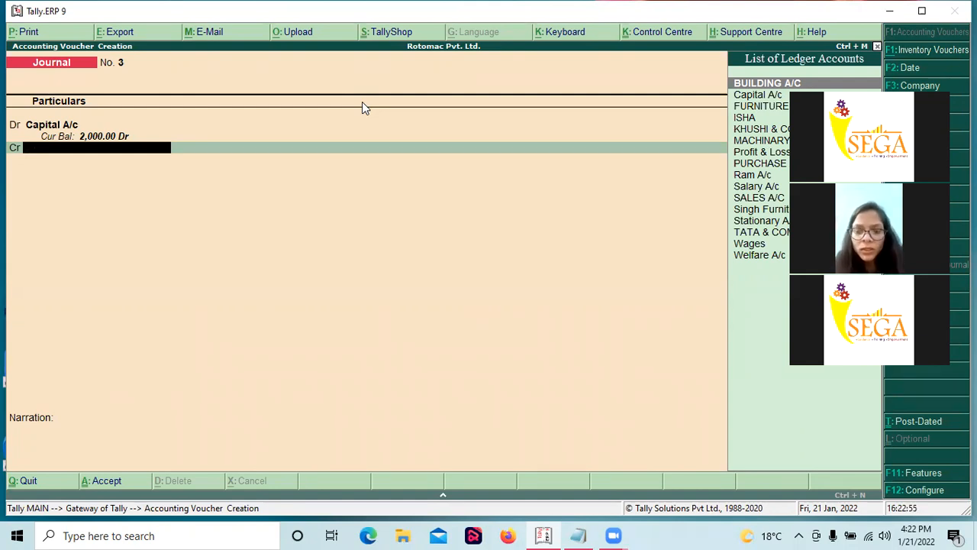
Step: Start a new ledger named Interest A/c from the voucher's credit line
key(alt+c)
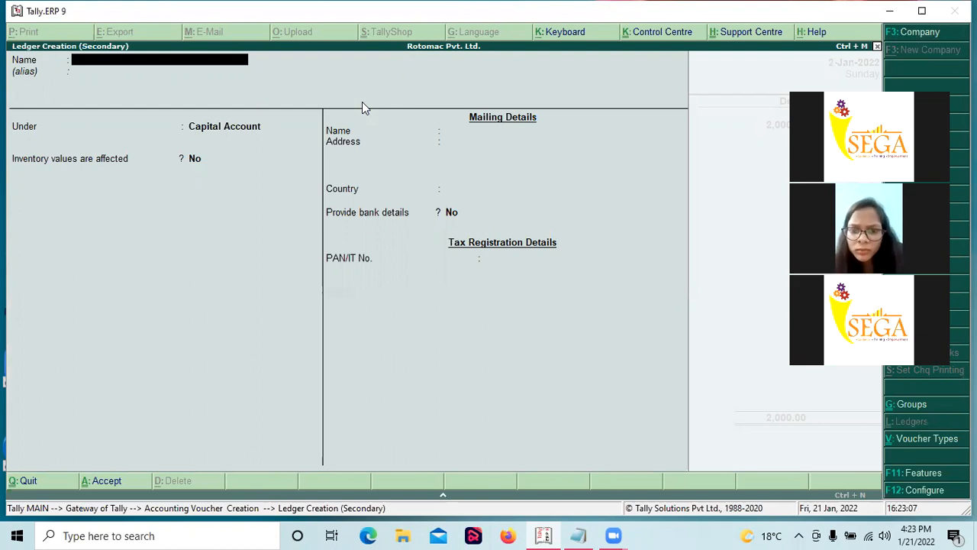
text(Interest)
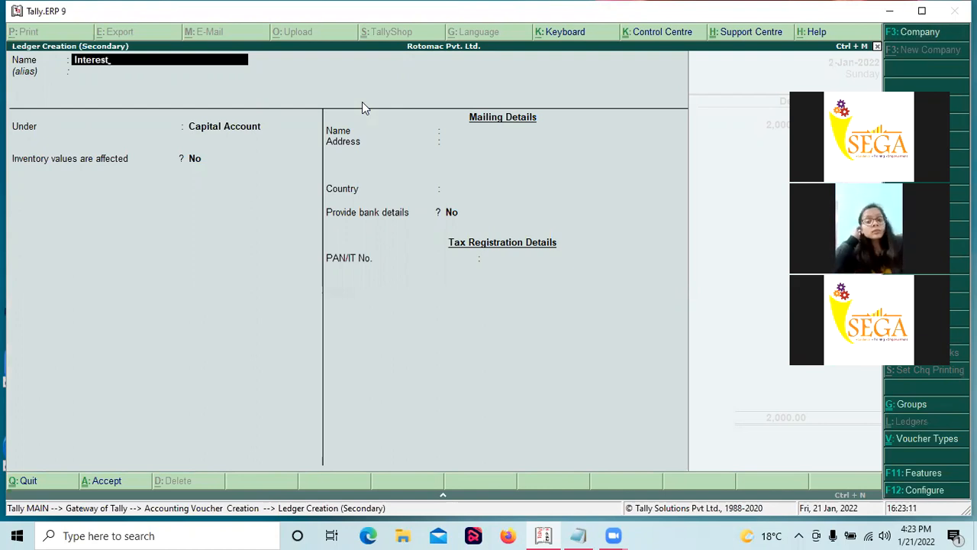
text( A/c)
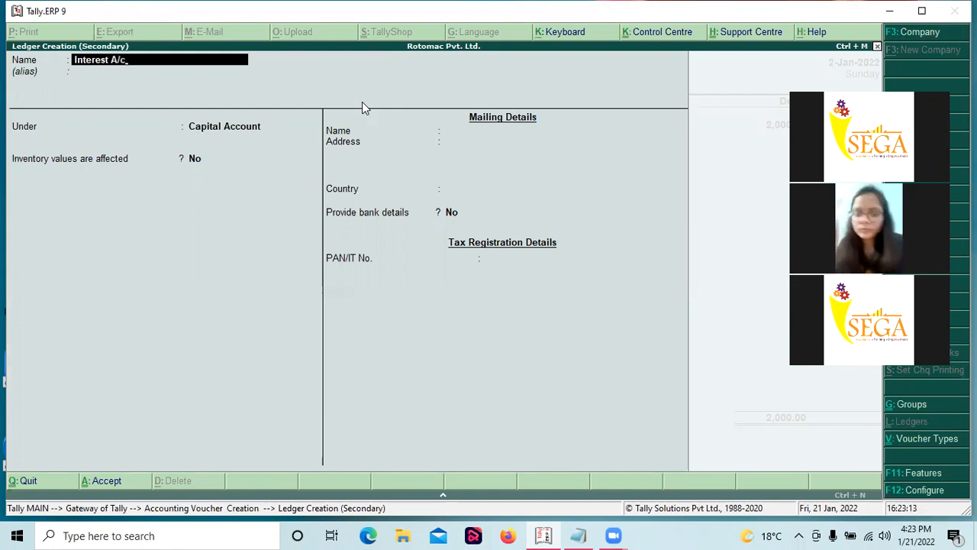
key(Return)
key(Return)
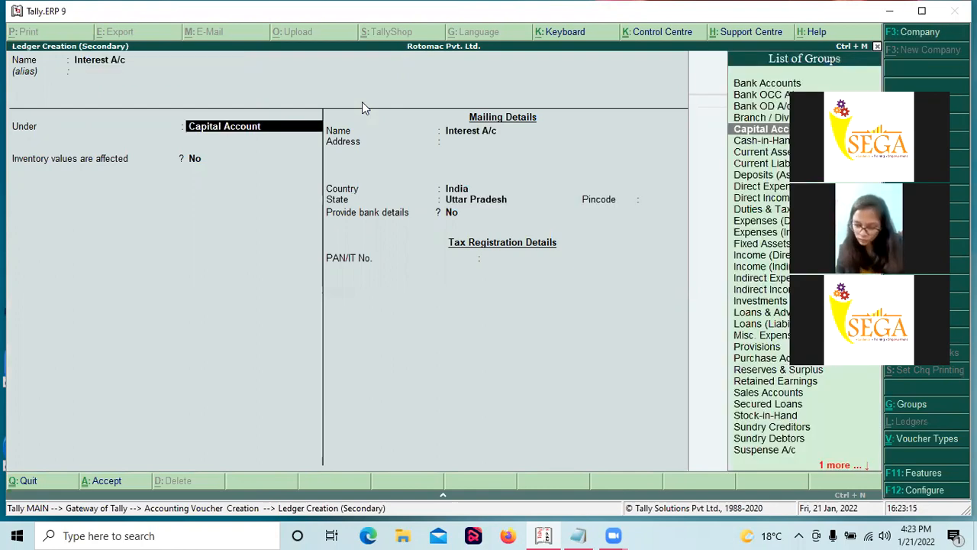
Step: Place Interest A/c under Indirect Incomes, keep the remaining defaults and save the ledger
text(In)
key(Down)
key(Down)
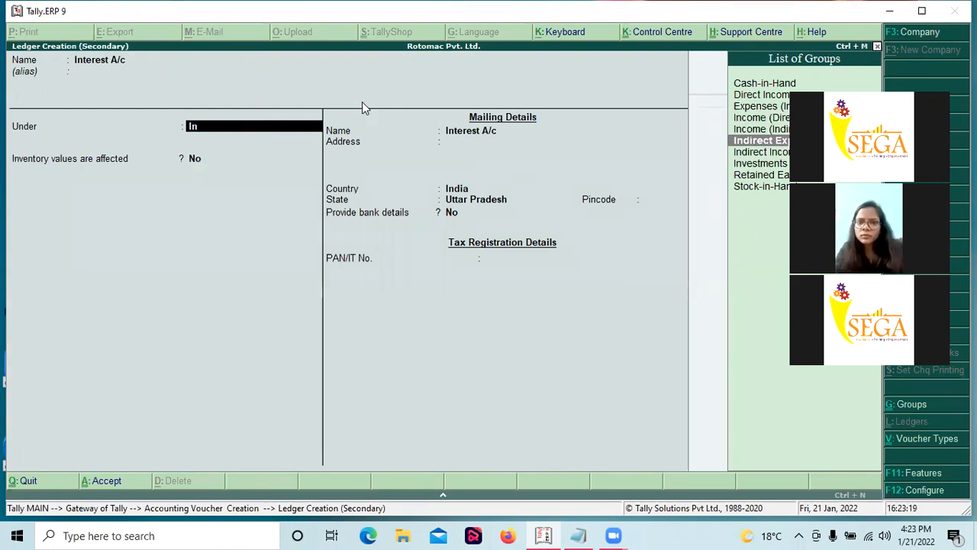
key(Up)
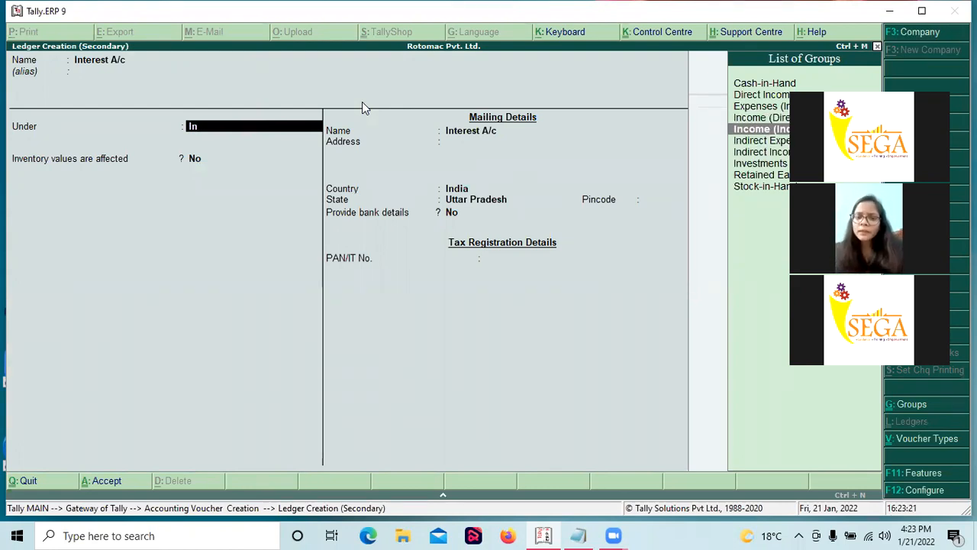
key(Return)
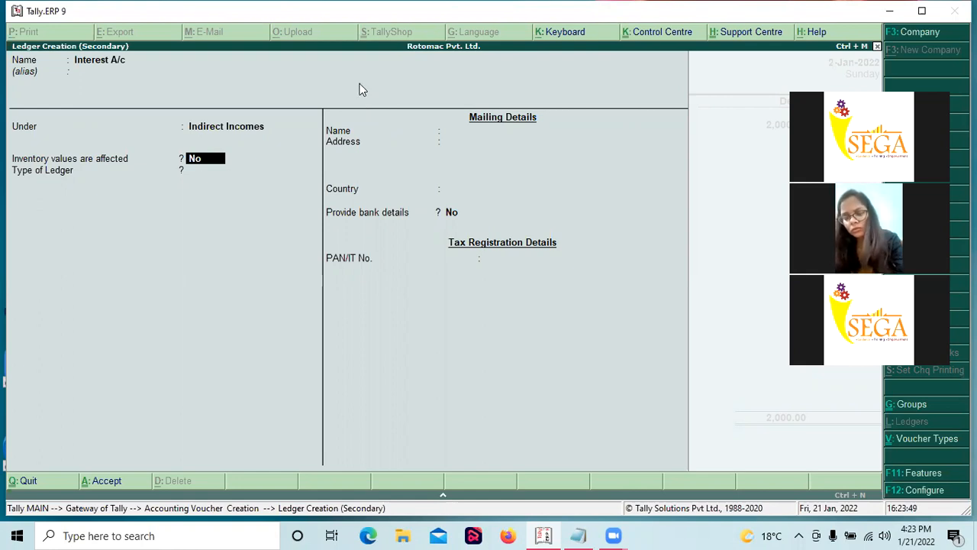
key(Return)
key(Return)
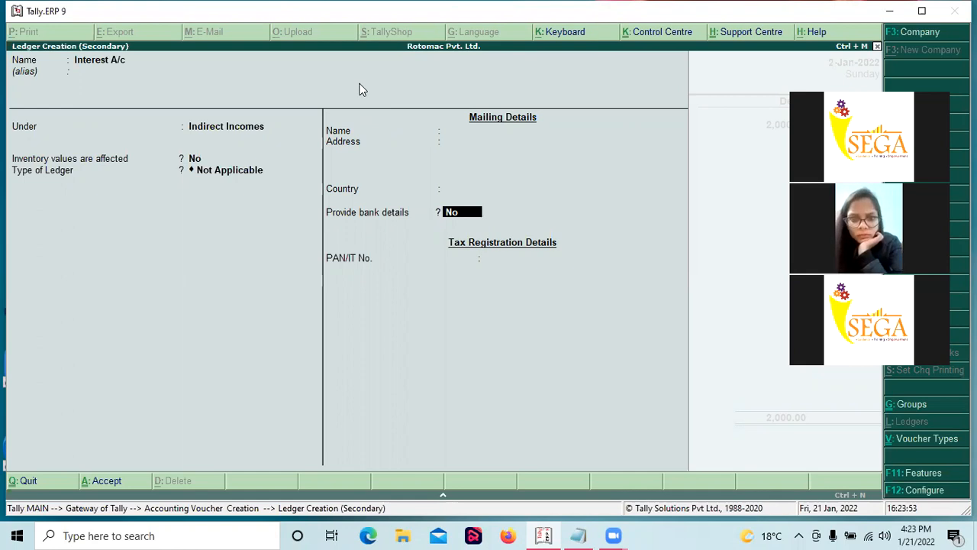
key(Return)
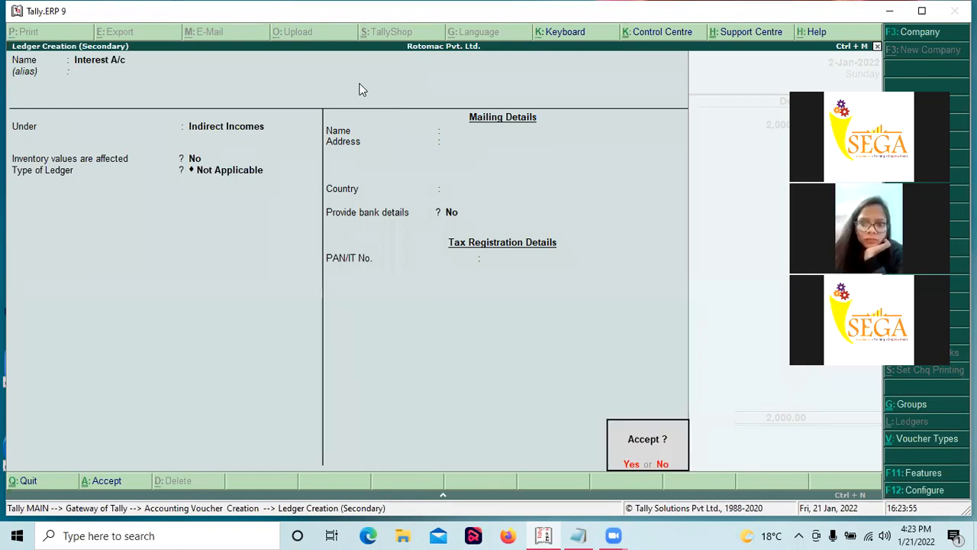
key(Return)
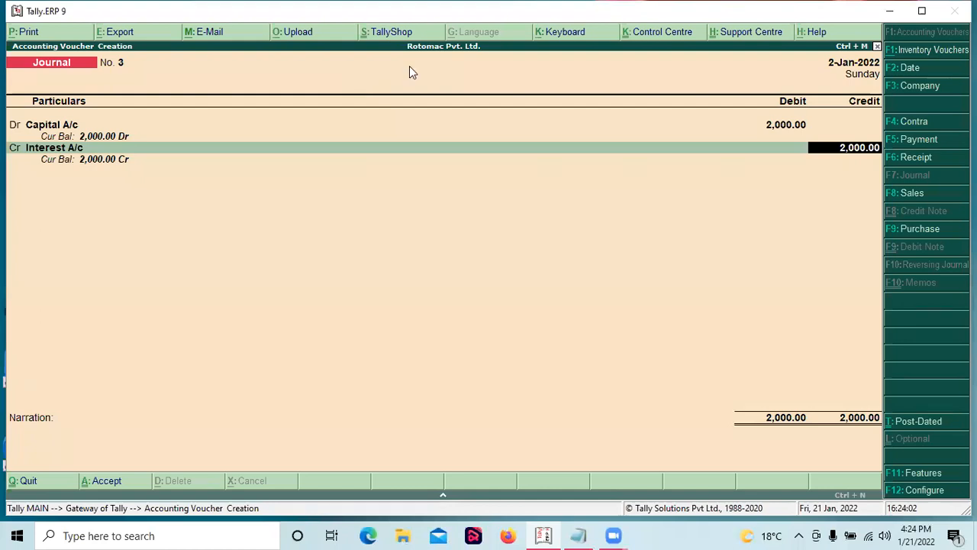
Step: Credit Interest A/c with 2,000, save the journal voucher without a narration and leave voucher entry
key(Return)
key(Return)
key(Return)
key(Return)
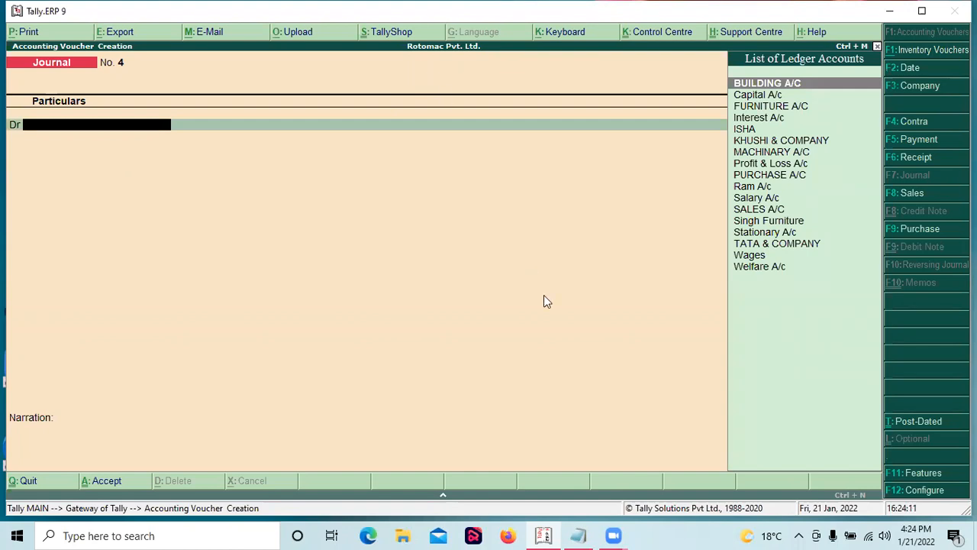
key(Escape)
key(y)
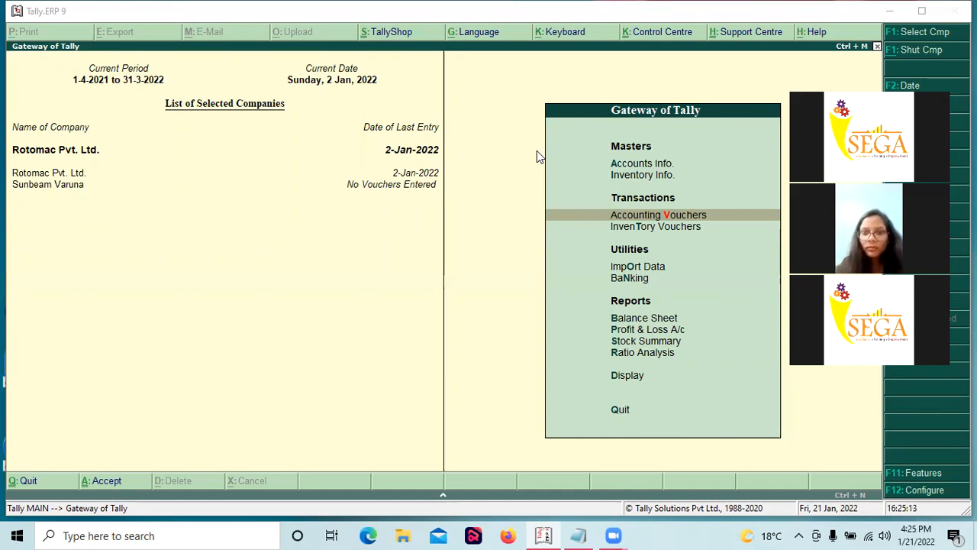
click(552, 218)
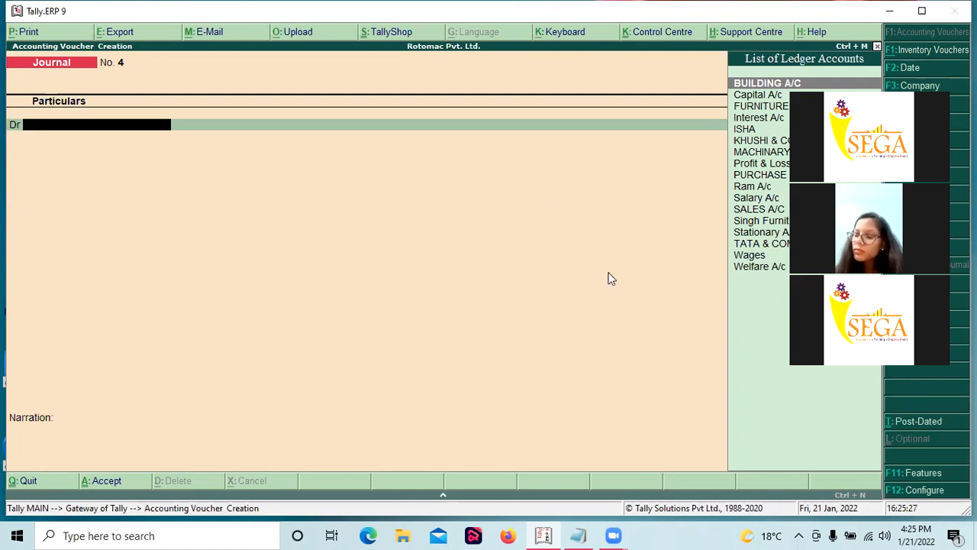
key(Escape)
key(y)
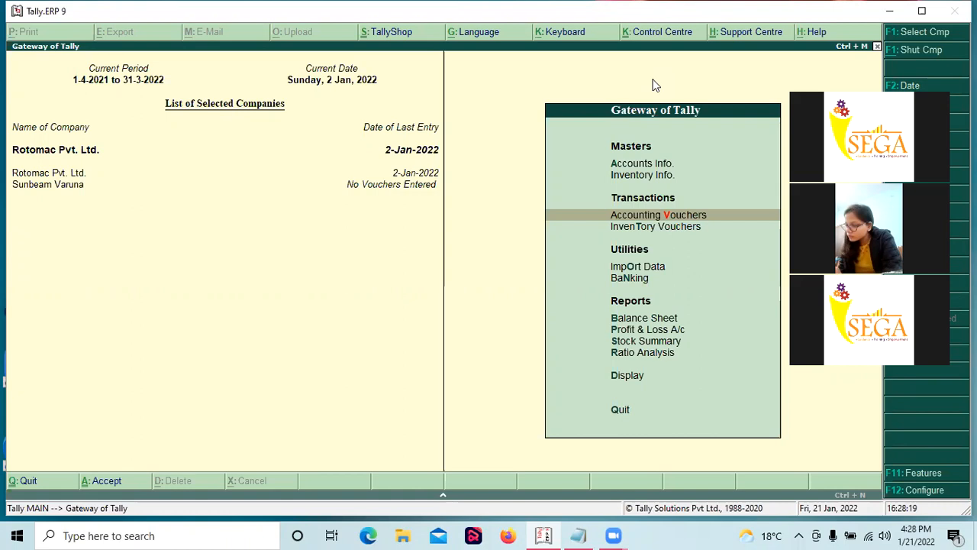
Step: Review the Accounting Features of Rotomac Pvt. Ltd. and leave them without changing anything
key(F11)
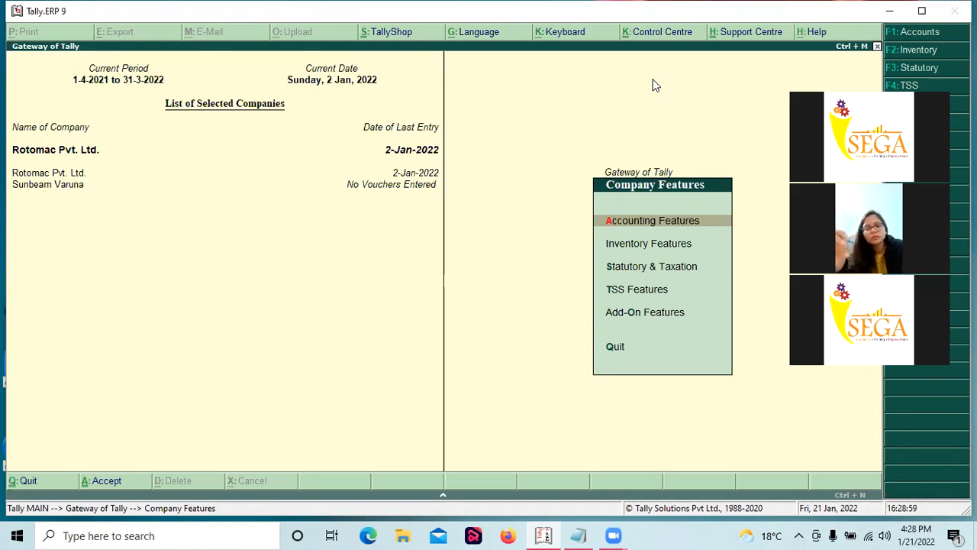
key(Return)
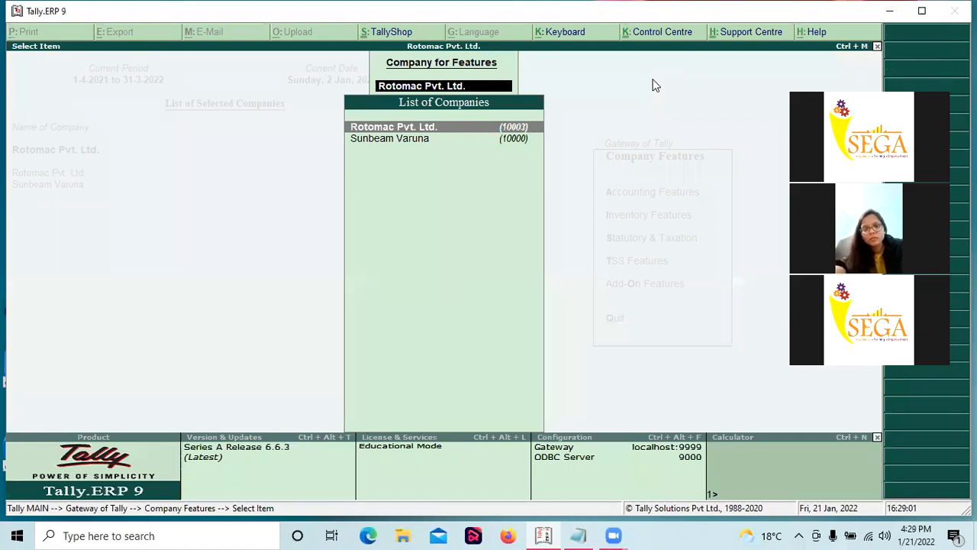
key(Return)
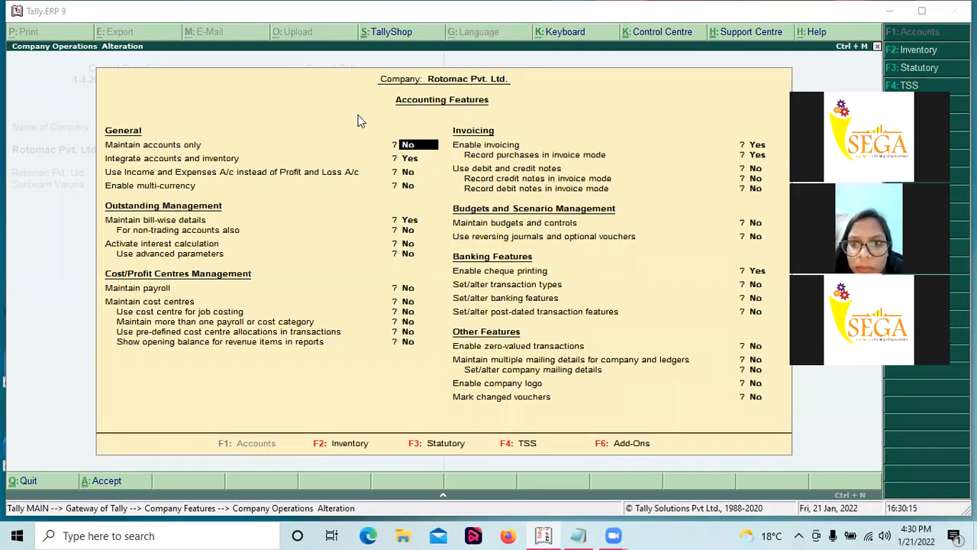
key(Escape)
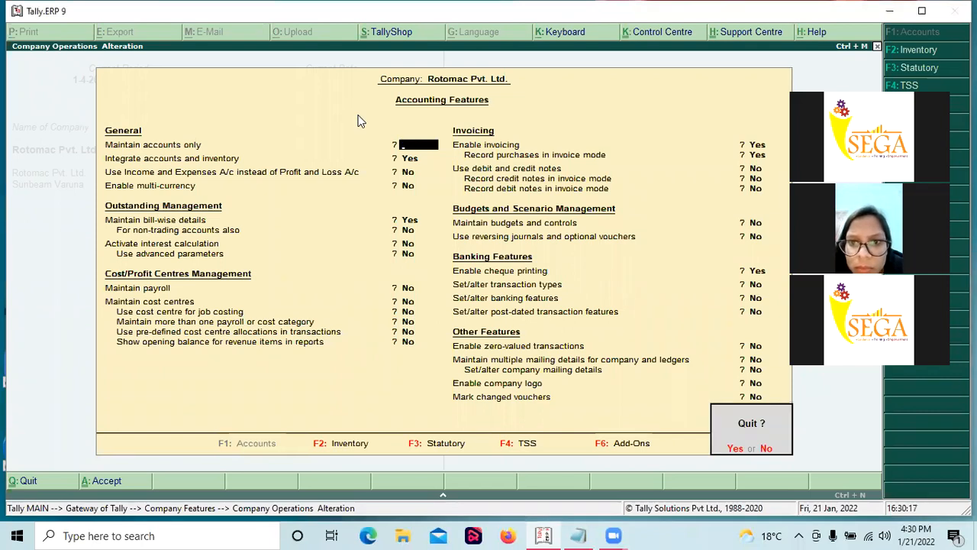
key(Return)
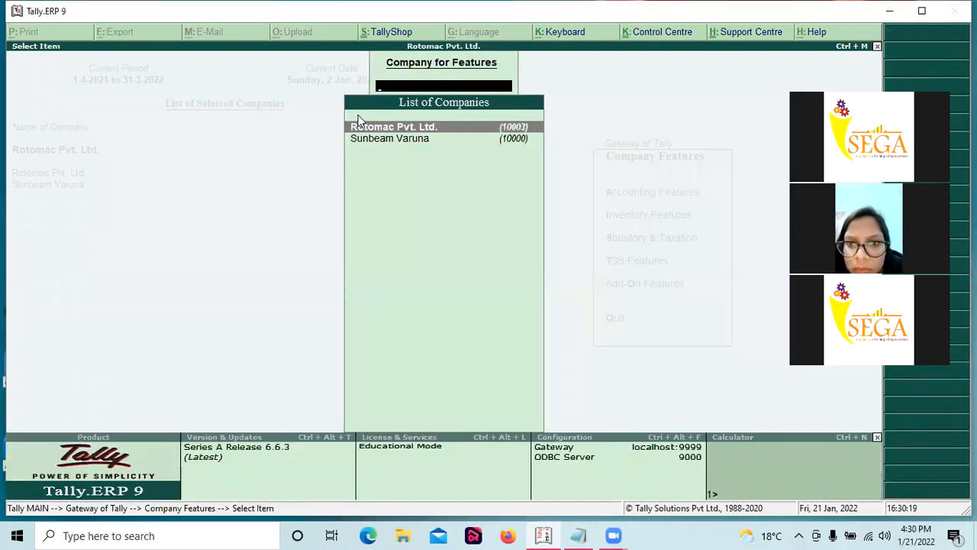
key(Escape)
Step: In the Inventory Features of Rotomac Pvt. Ltd., set purchase order processing and sales order processing to Yes
key(Down)
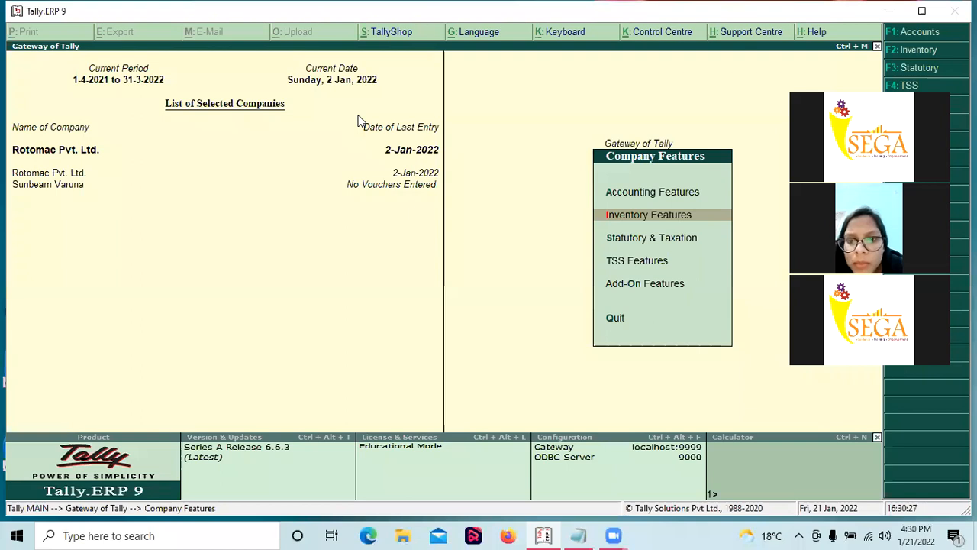
key(Return)
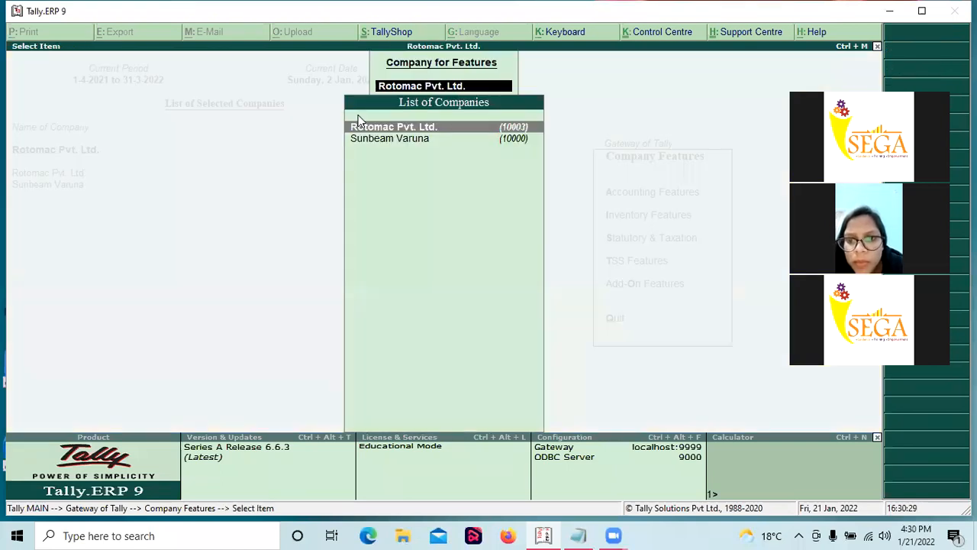
key(Return)
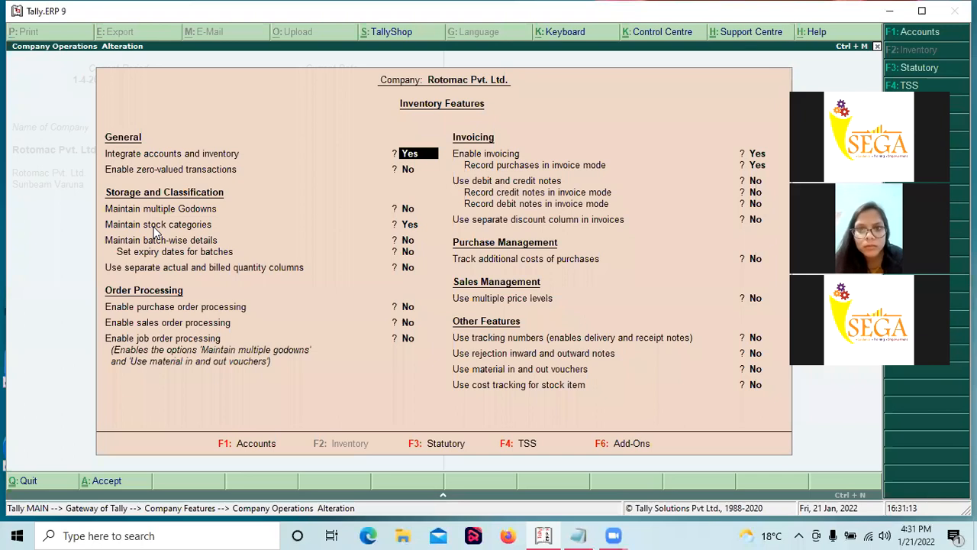
key(Return)
key(Return)
key(Return)
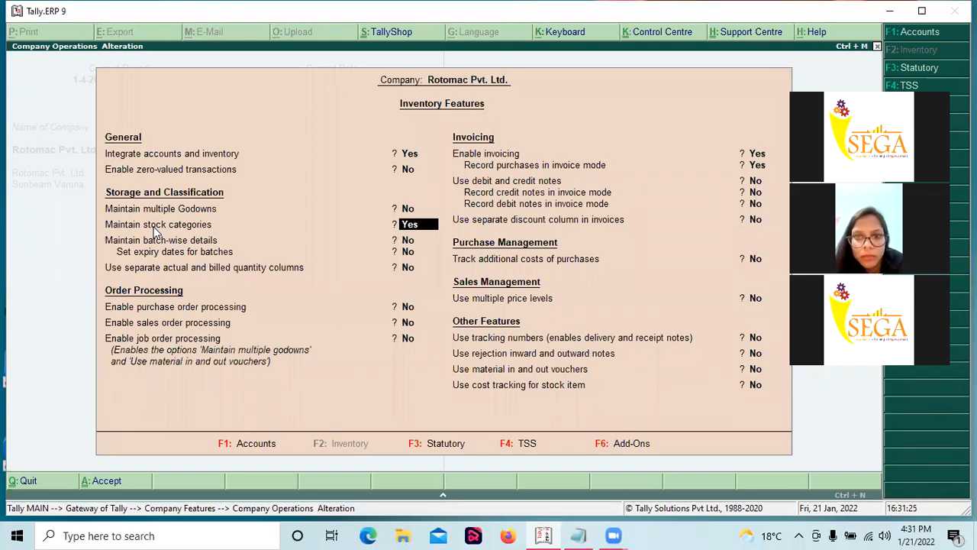
key(Return)
key(Return)
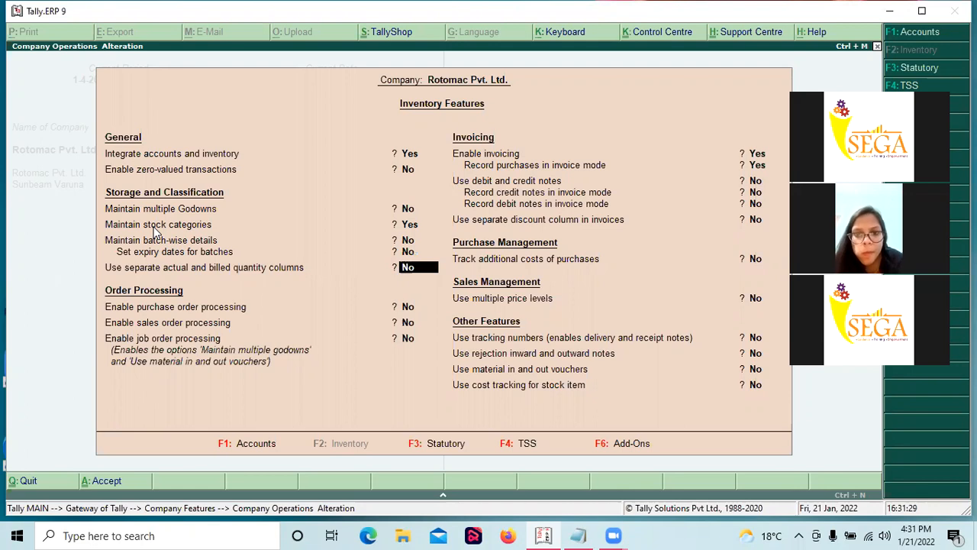
key(Return)
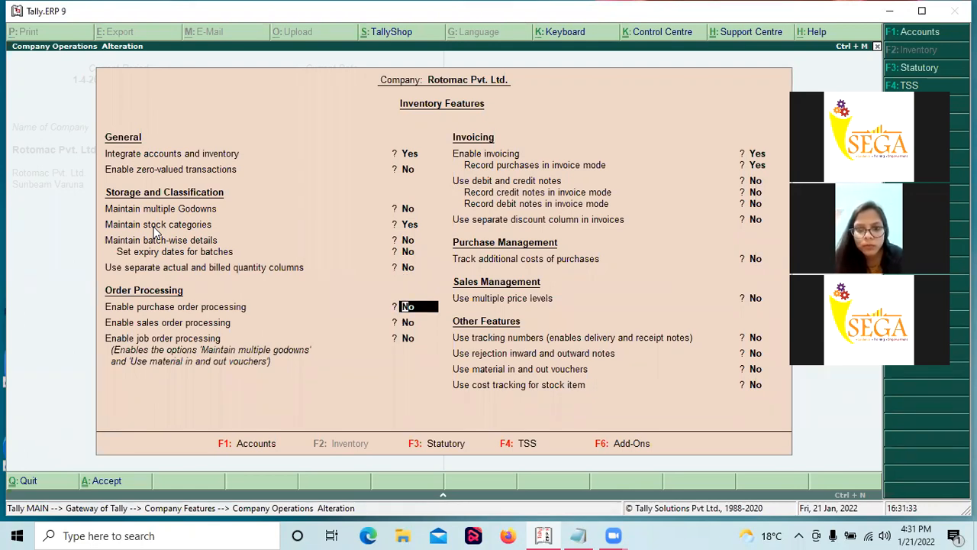
text(y)
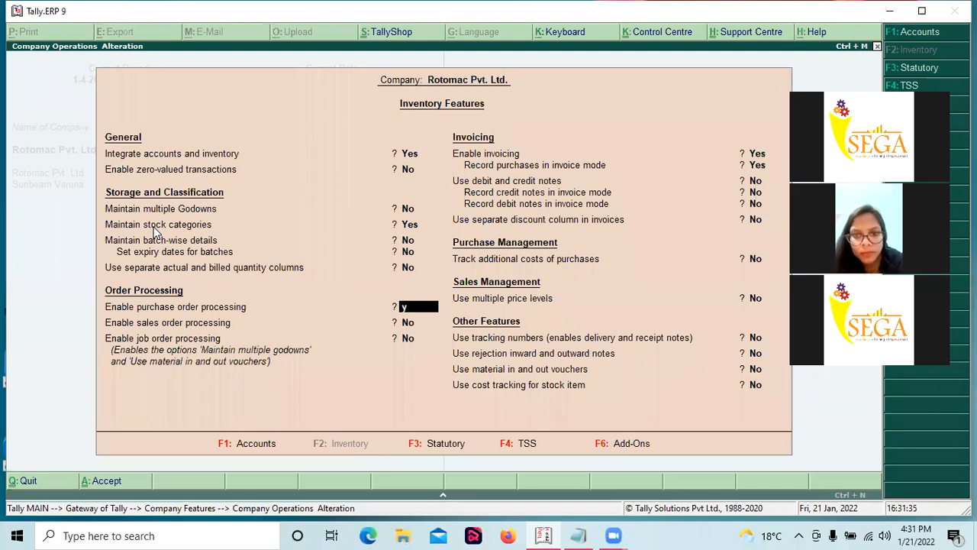
key(Return)
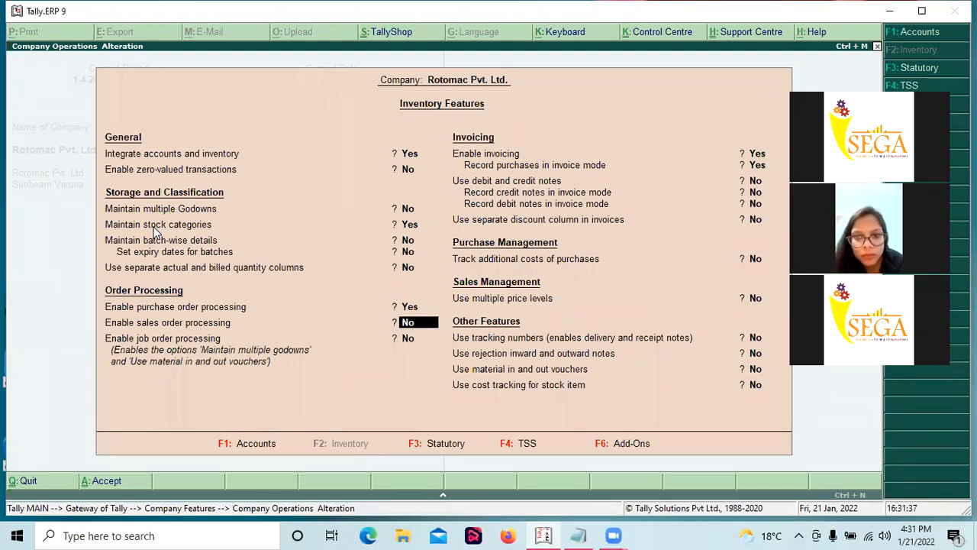
text(y)
key(Return)
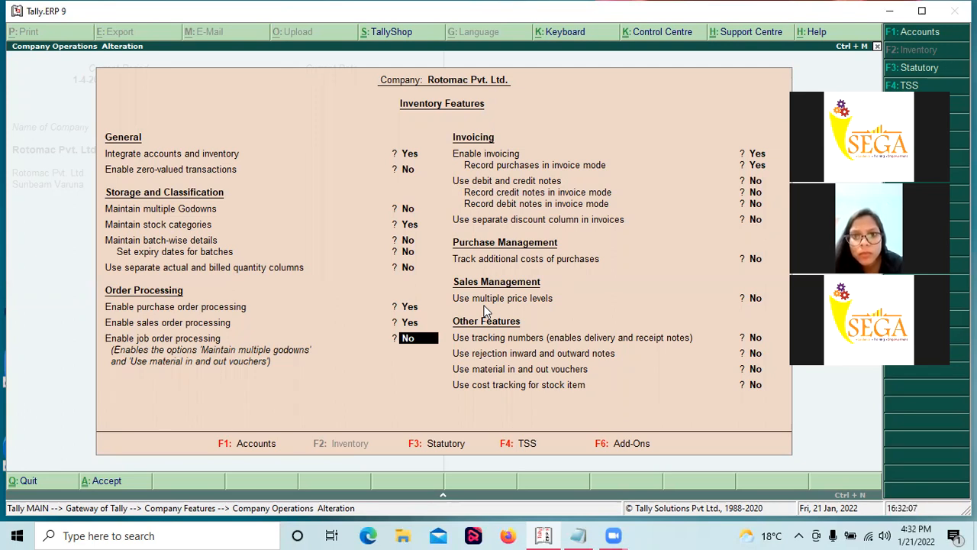
Step: Set Enable invoicing to No, keep the remaining inventory features, accept the changes and return to the Gateway of Tally
key(Return)
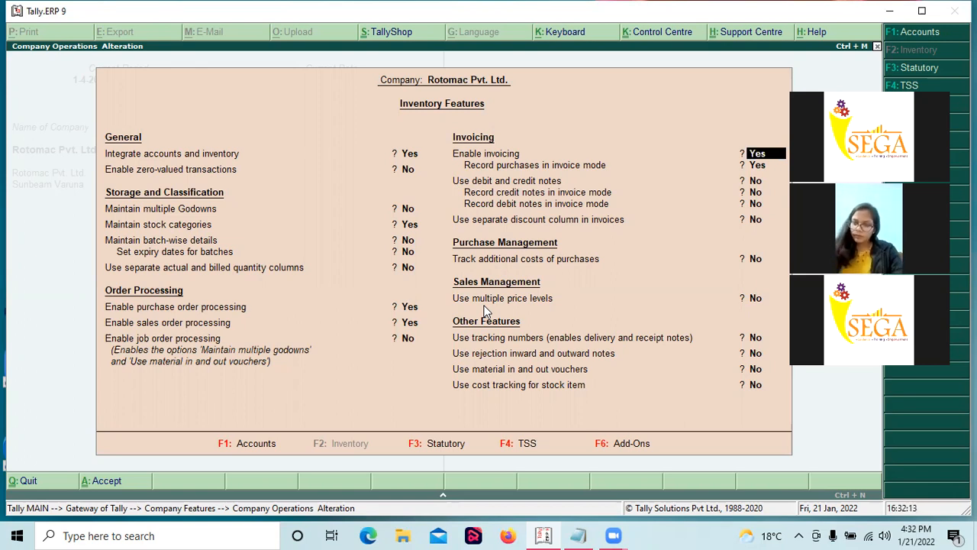
text(n)
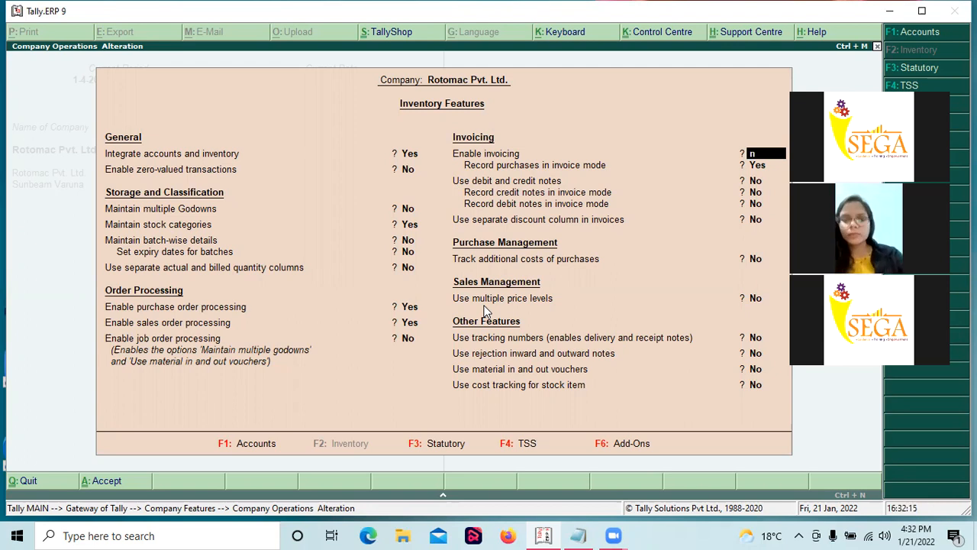
key(Return)
key(Return)
key(Return)
key(Return)
key(Return)
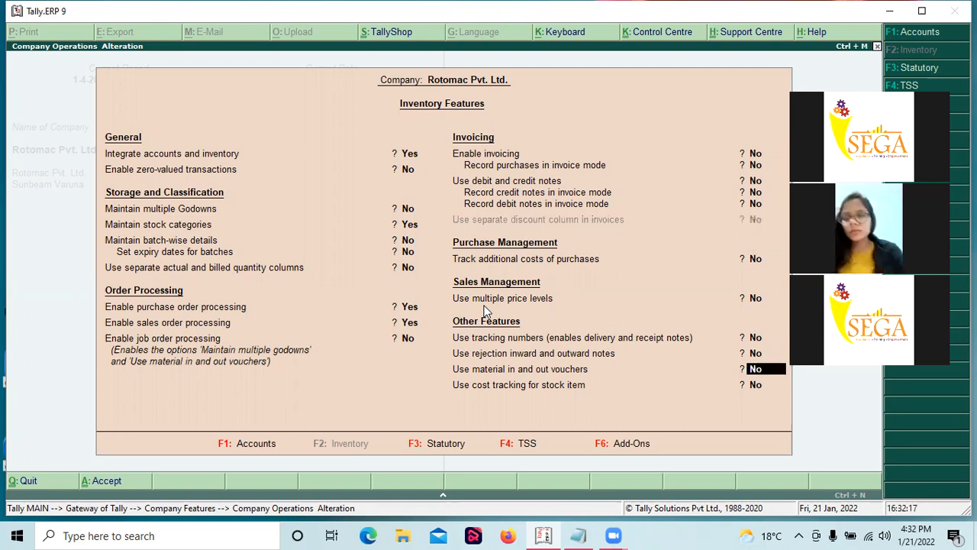
key(Return)
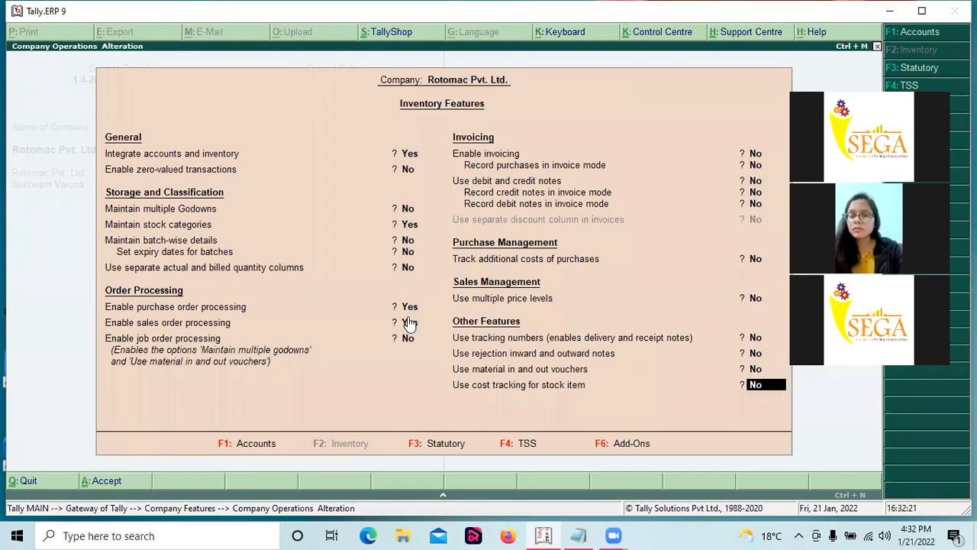
key(Return)
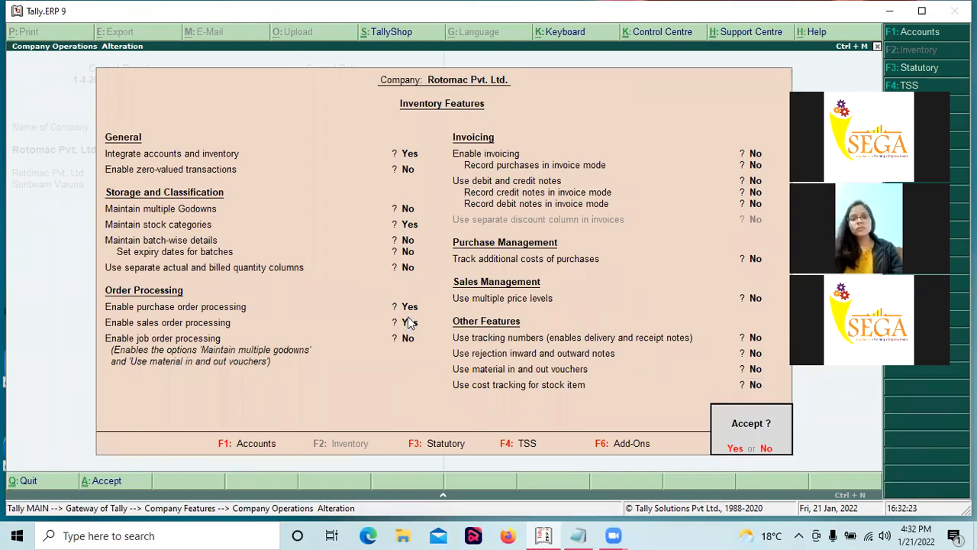
key(Return)
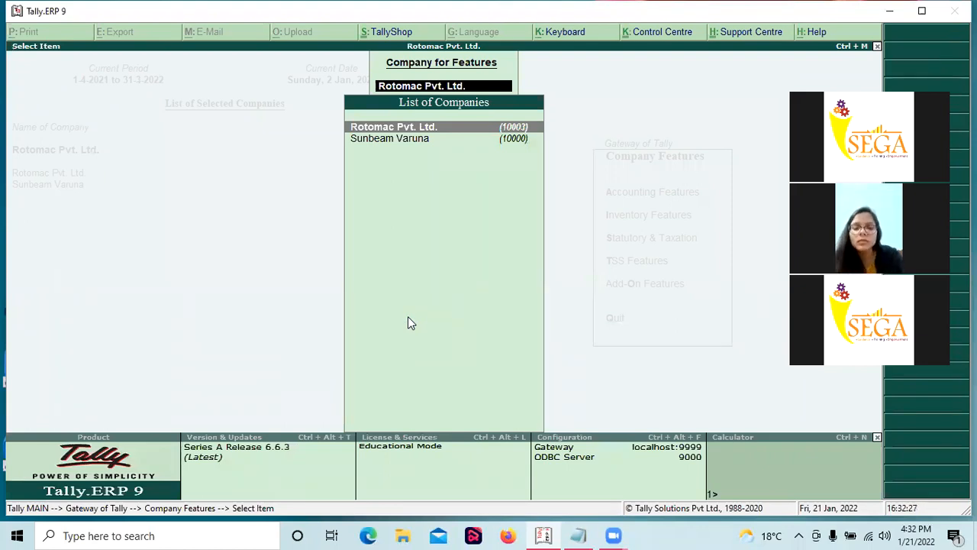
key(Escape)
key(Escape)
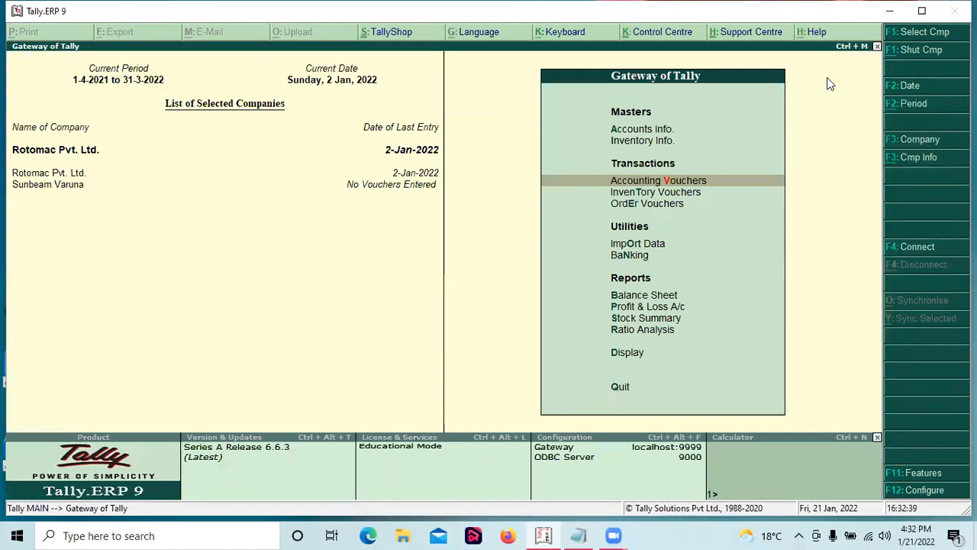
key(Return)
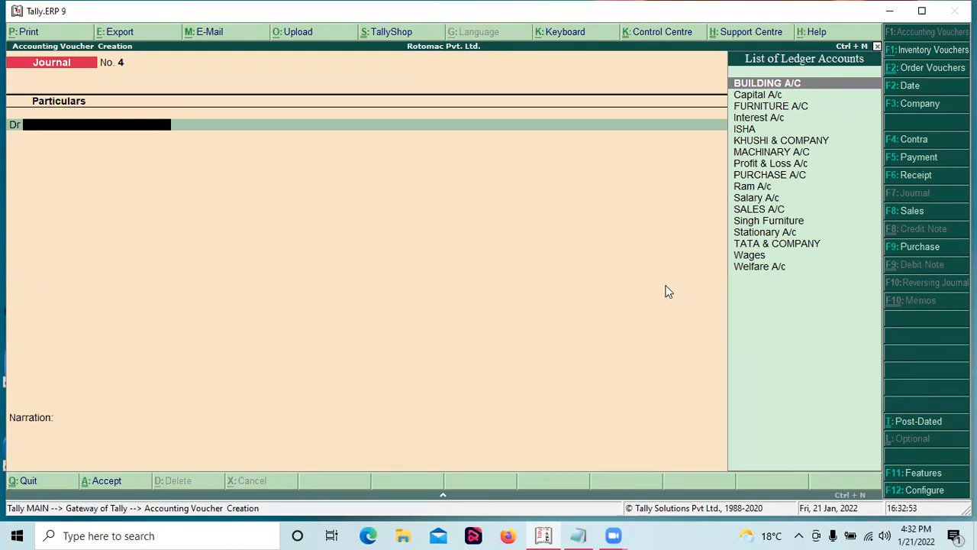
click(932, 68)
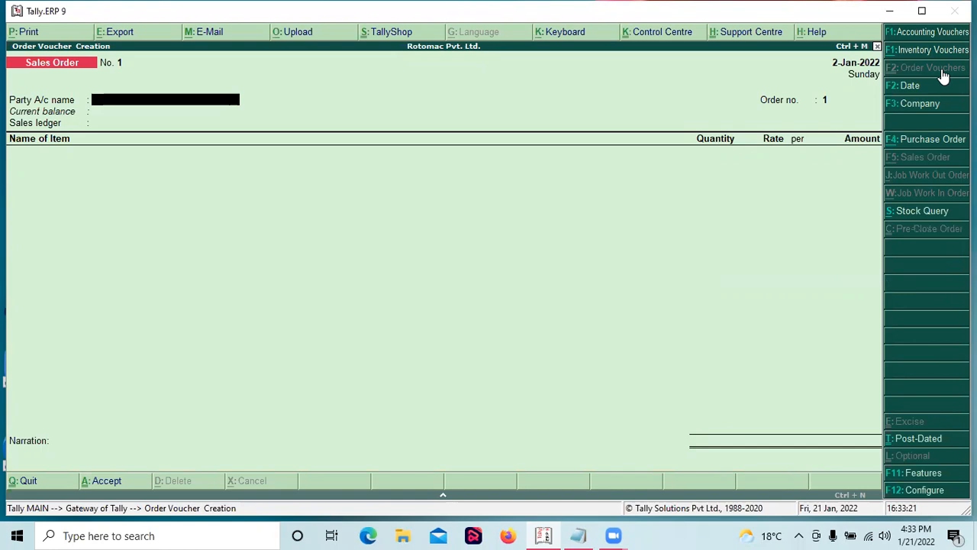
key(Escape)
key(Return)
key(Escape)
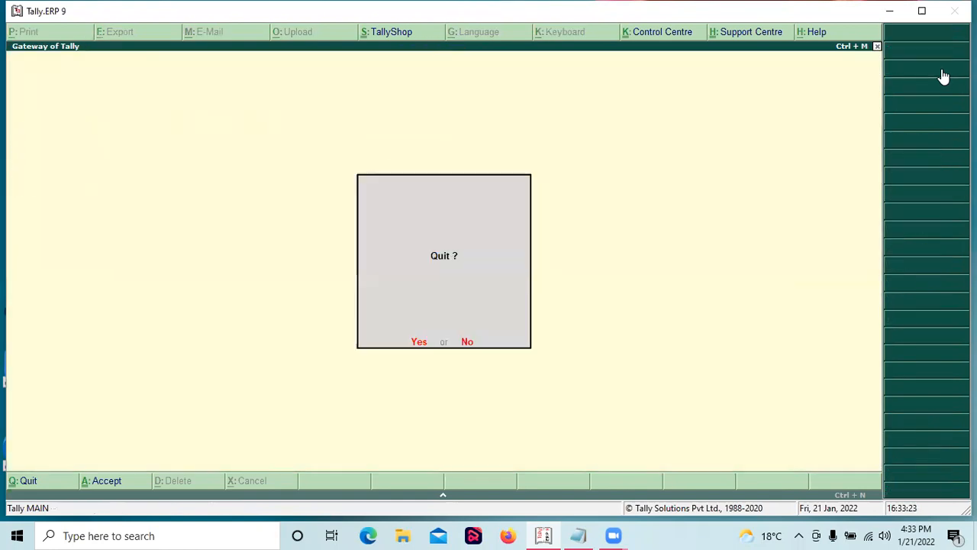
key(Escape)
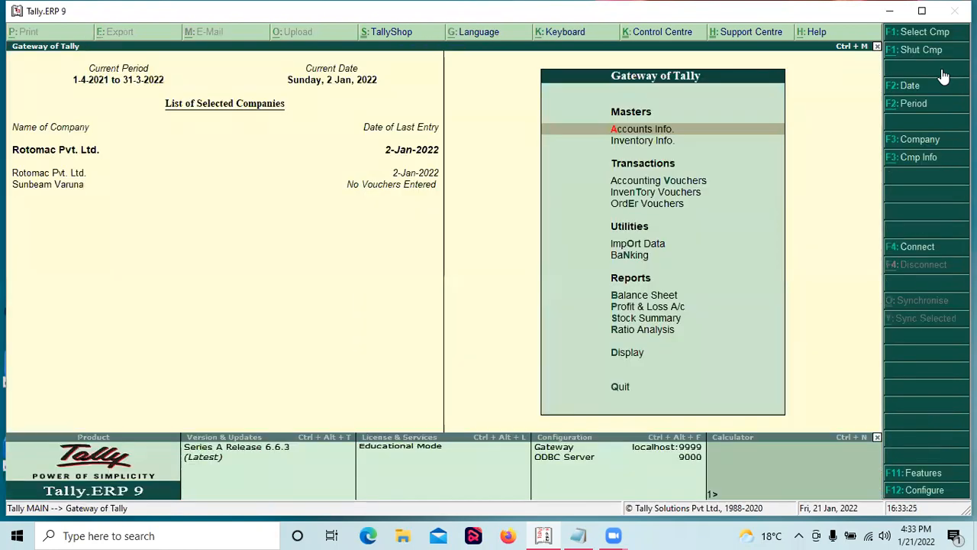
Step: Examine the Stock Summary of the Cloths group for its items' quantities, rates and values, then leave the report
key(s)
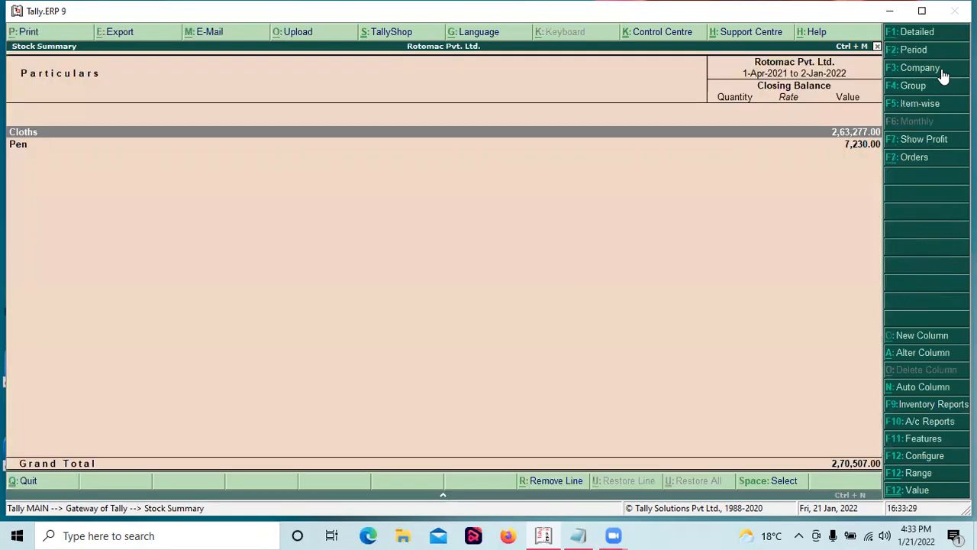
key(Return)
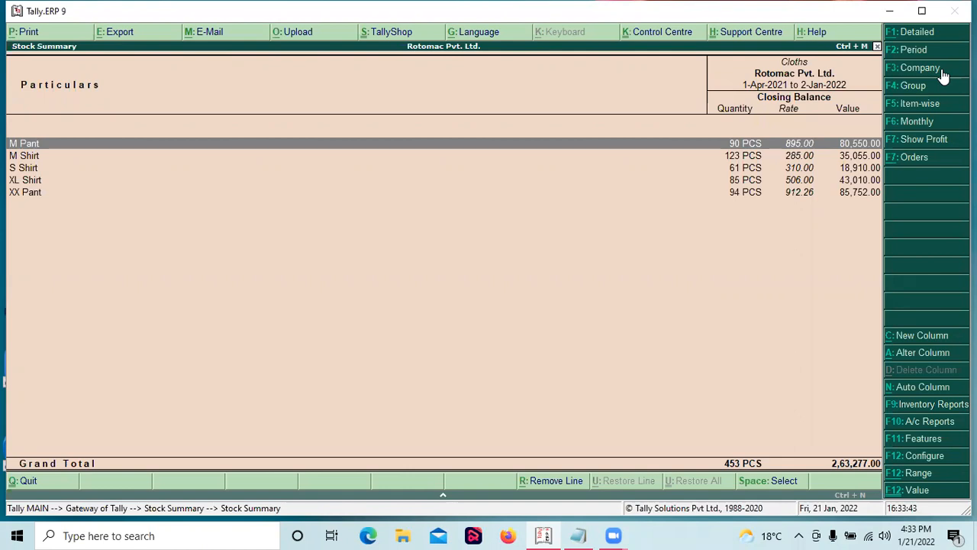
key(Escape)
key(Escape)
key(Escape)
key(Escape)
Step: Open a blank sales order voucher, look through the available party ledgers and leave without entering an order
key(Down)
key(Down)
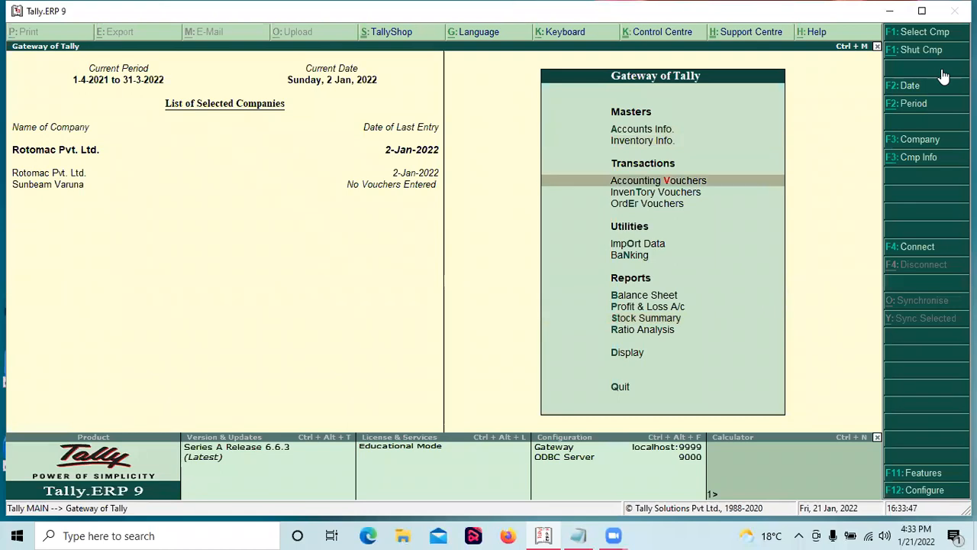
key(Return)
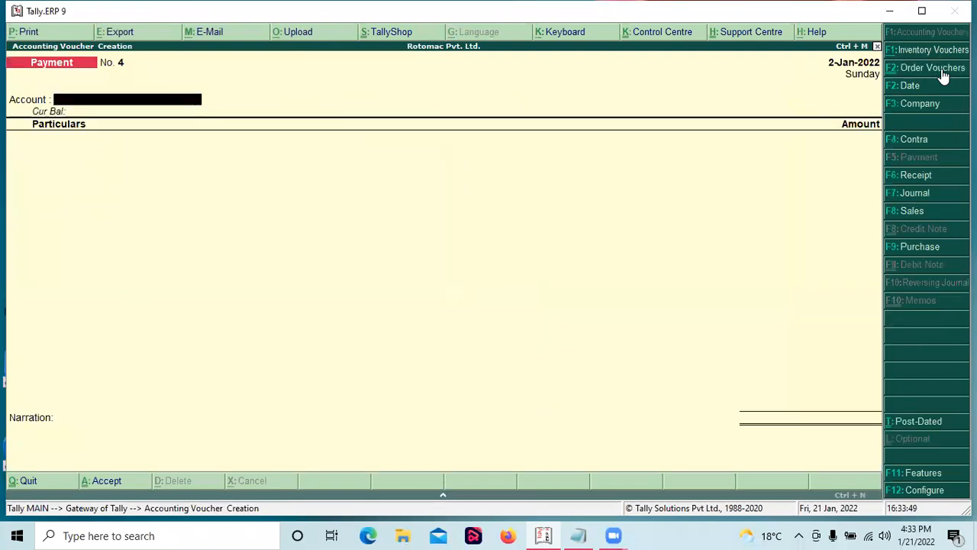
click(943, 70)
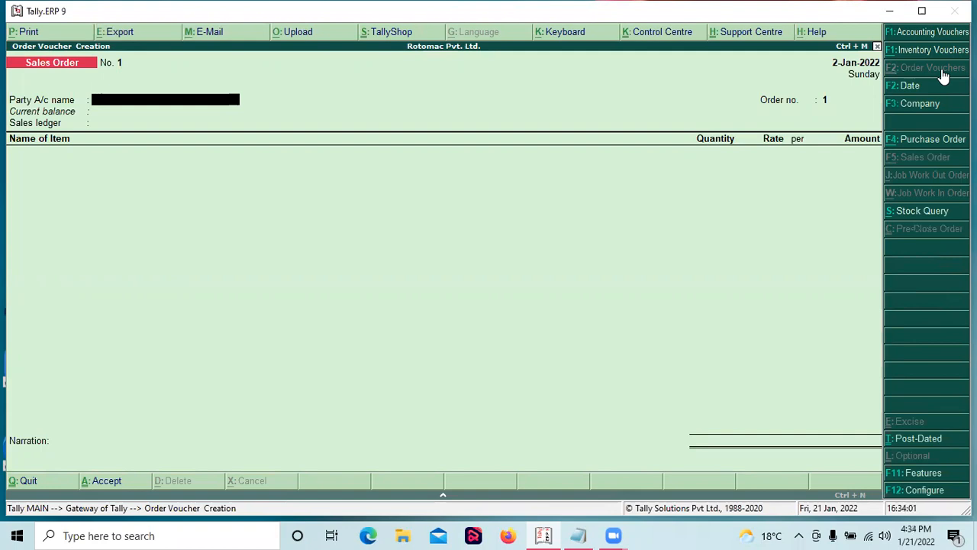
key(space)
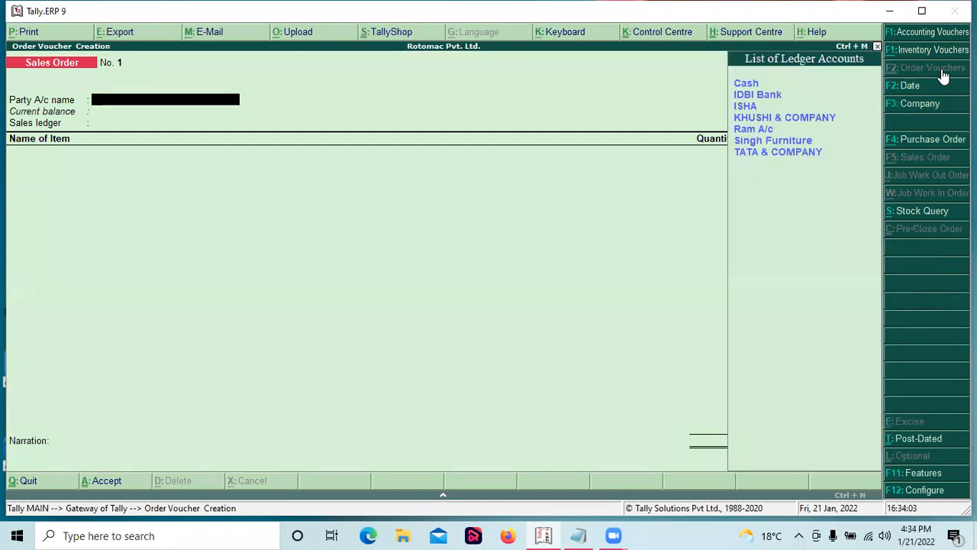
key(Down)
key(Down)
key(Down)
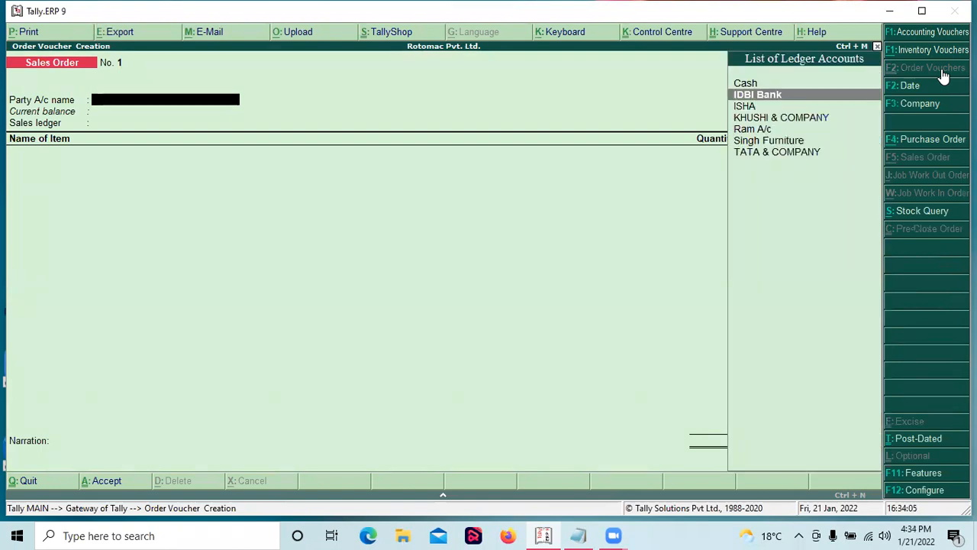
key(Down)
key(Down)
key(Down)
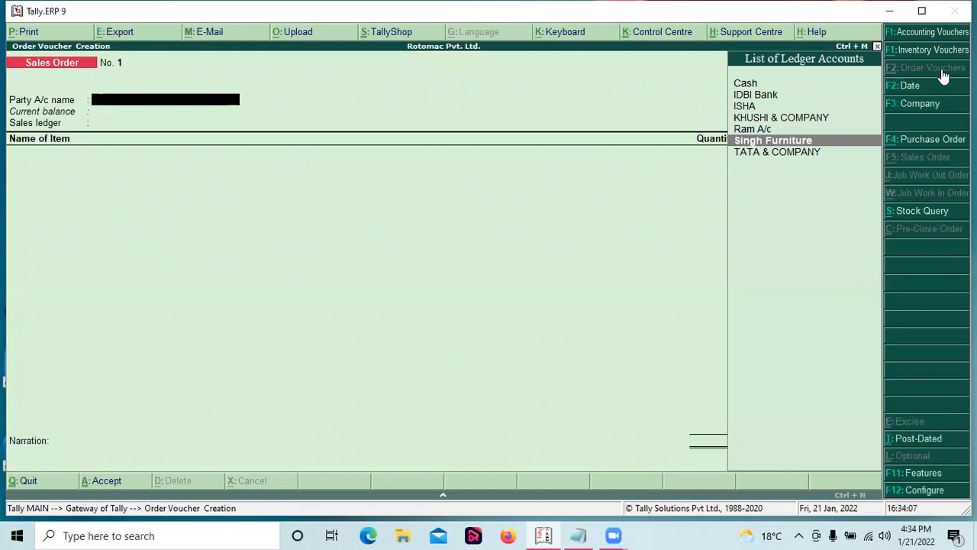
key(Up)
key(Up)
key(Up)
key(Up)
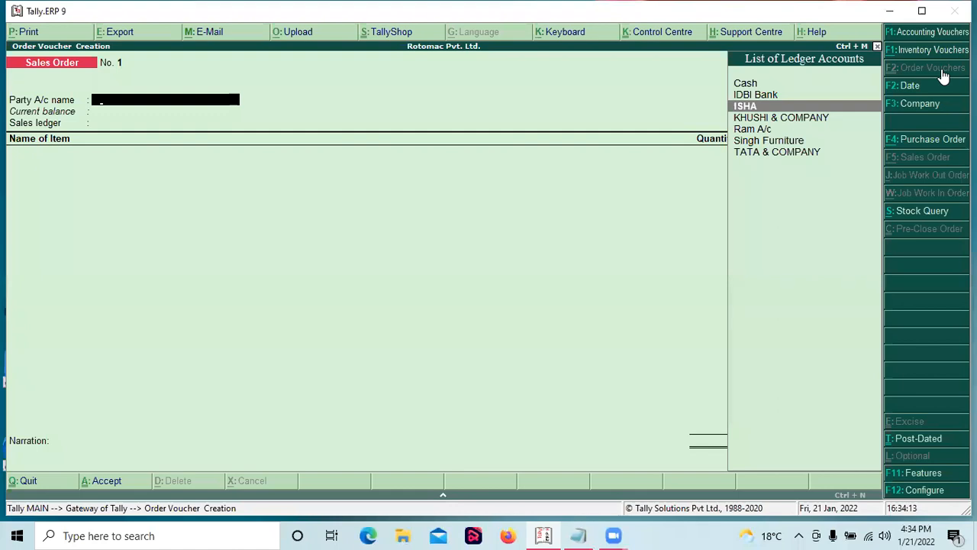
key(Escape)
key(y)
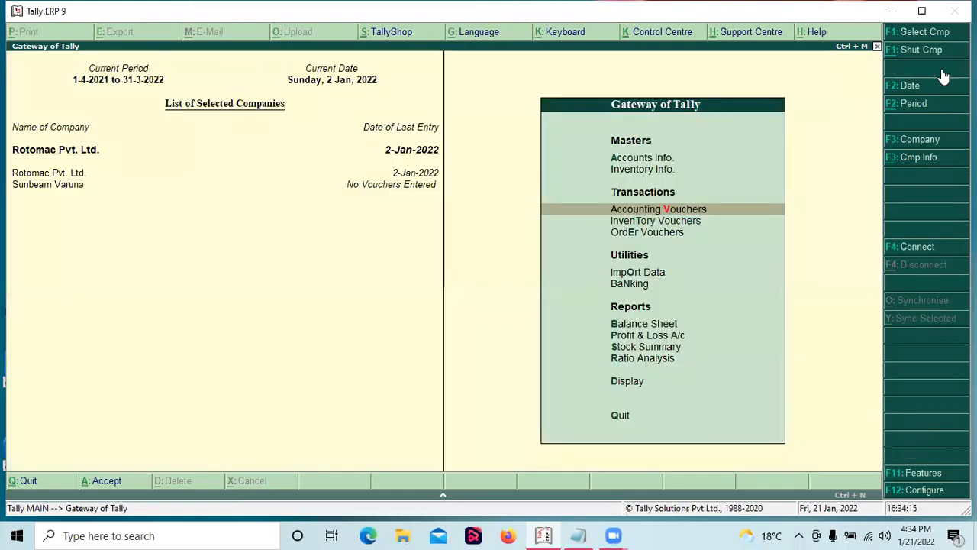
Step: Examine the ledger vouchers of the customer listed just above KHUSHI & COMPANY, then return to the Gateway of Tally
key(d)
key(a)
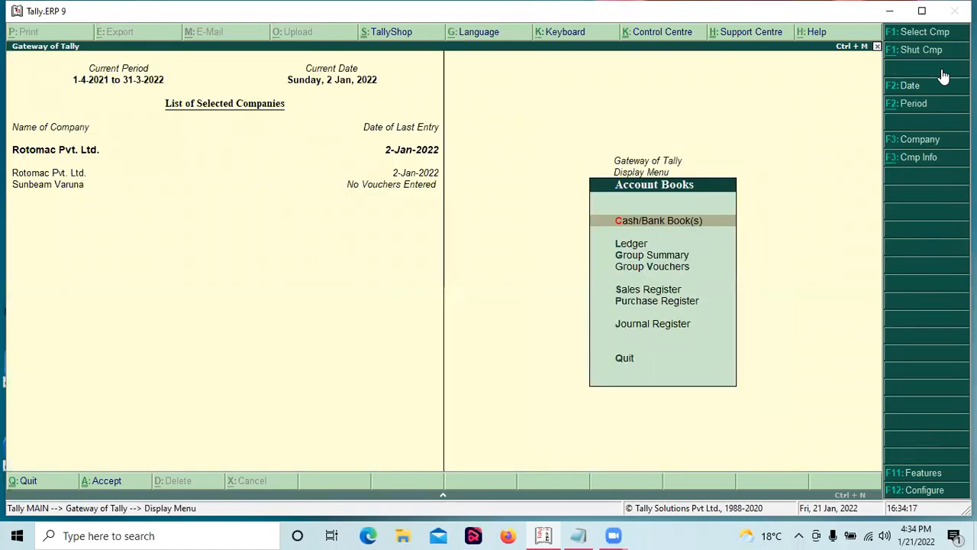
key(Down)
key(Return)
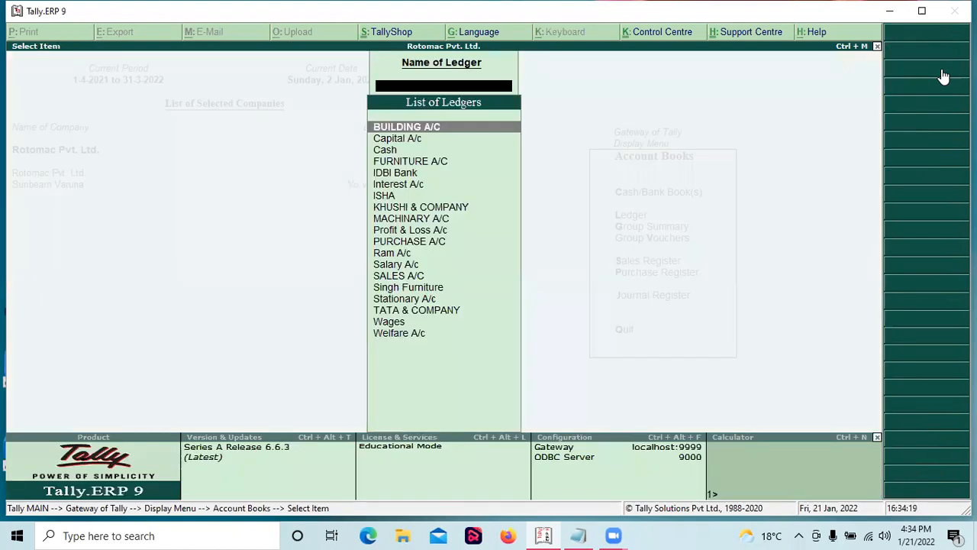
text(ish)
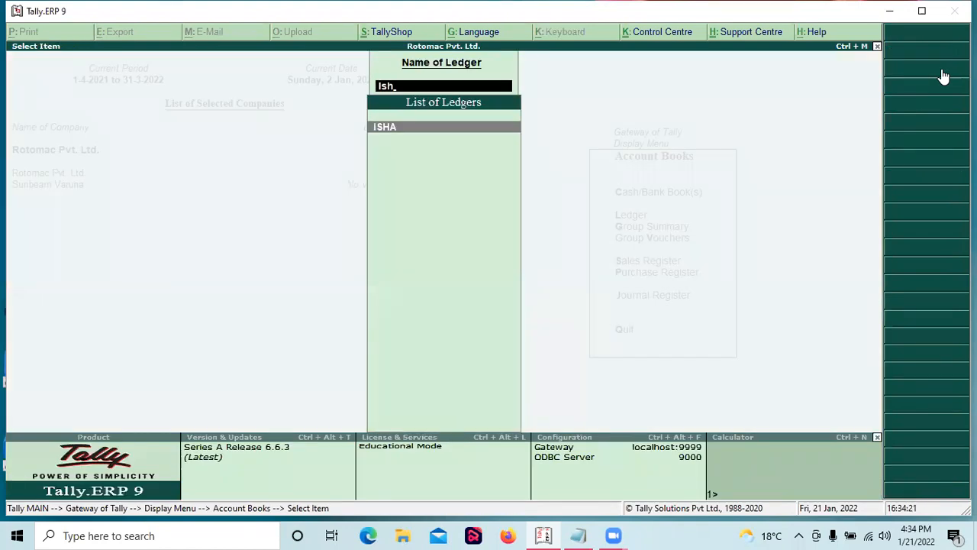
key(Return)
key(Escape)
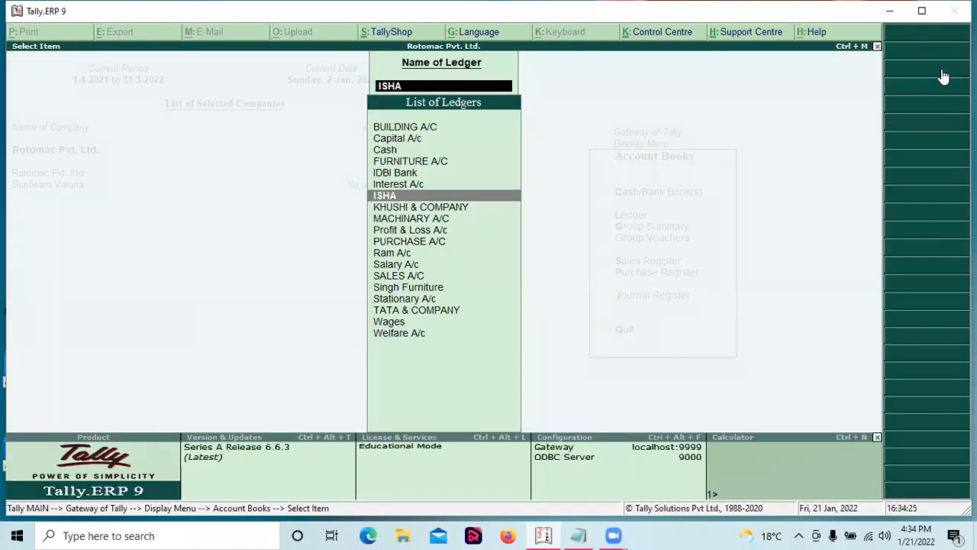
key(Return)
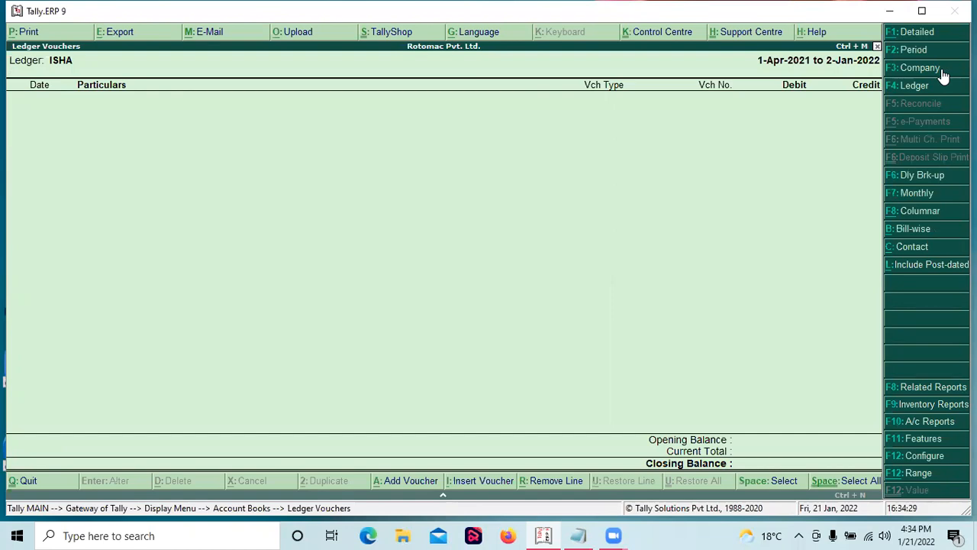
key(Escape)
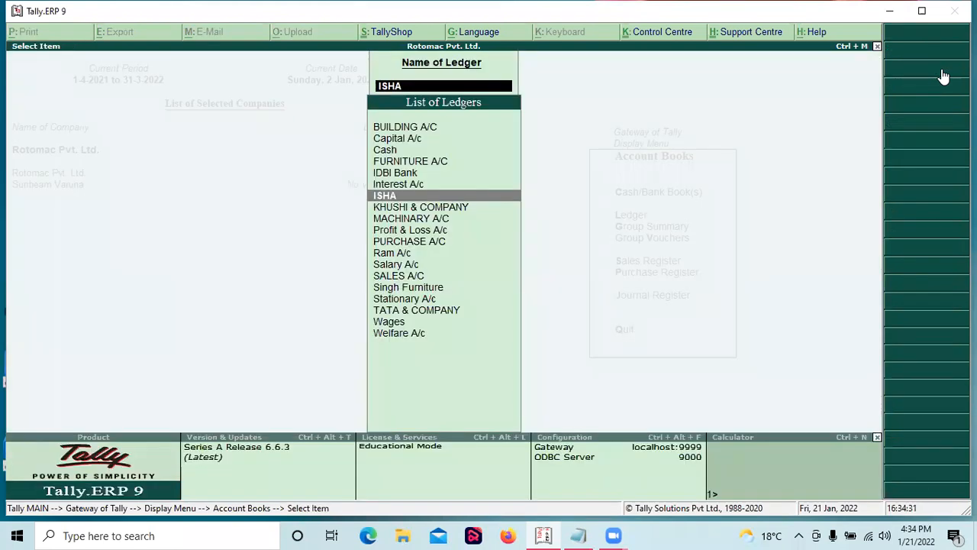
key(Escape)
key(Escape)
key(Escape)
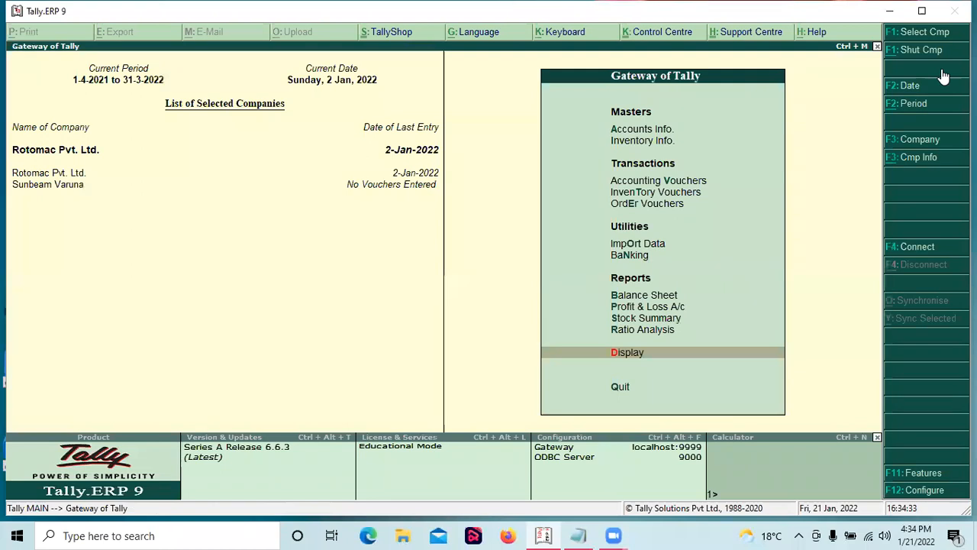
Step: Open the same customer's ledger master for alteration, check its group, credit period and mailing details, and leave without changing it
key(a)
key(Down)
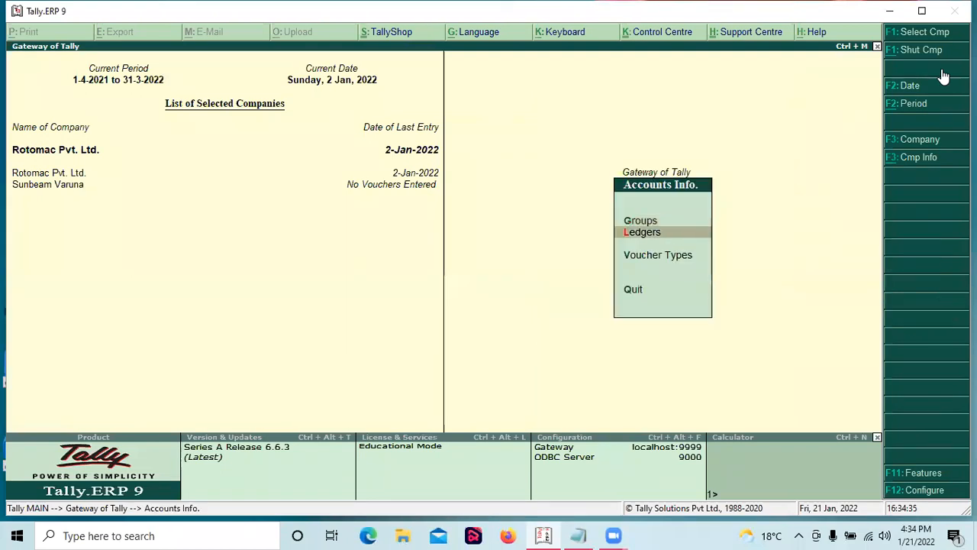
key(Return)
key(Down)
key(Down)
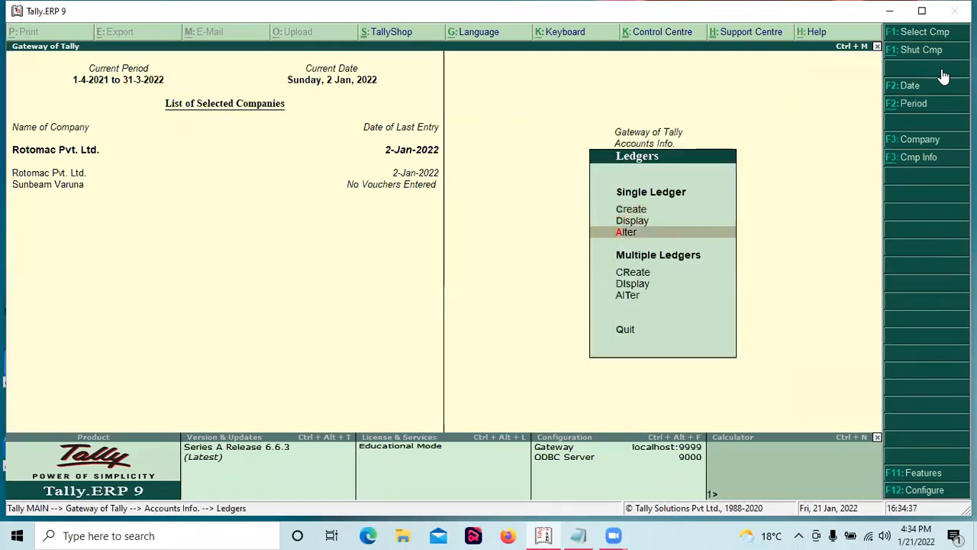
key(Return)
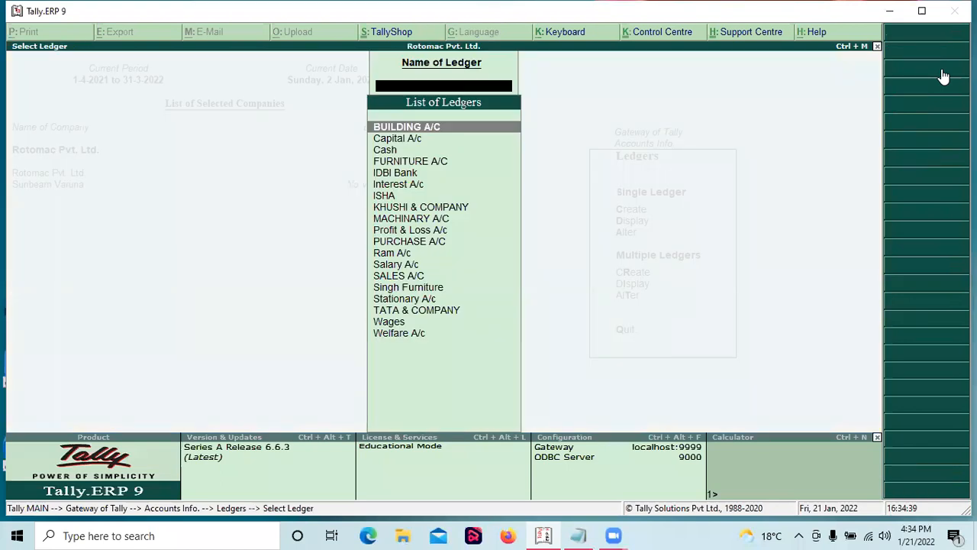
text(Ish)
key(Return)
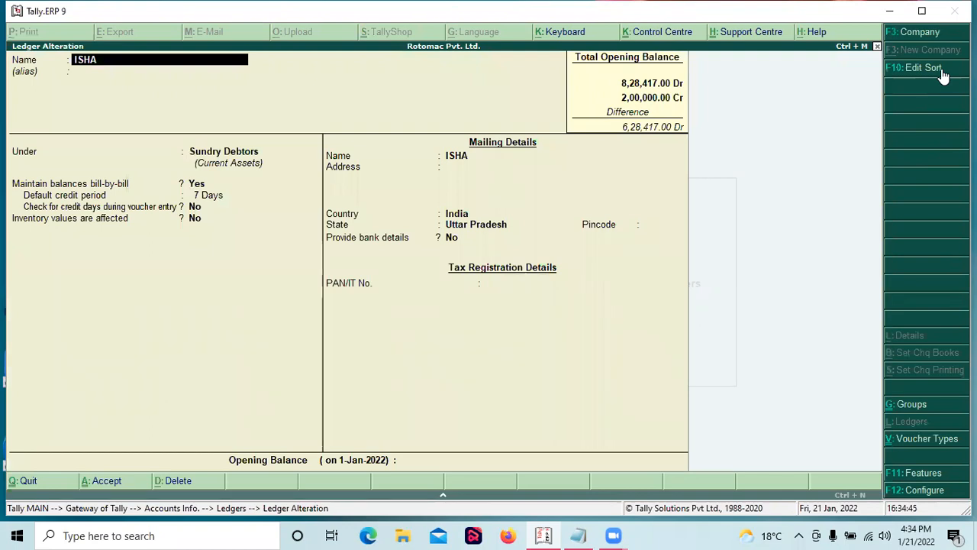
key(Escape)
key(Return)
key(Escape)
key(Escape)
key(Escape)
key(Down)
key(Down)
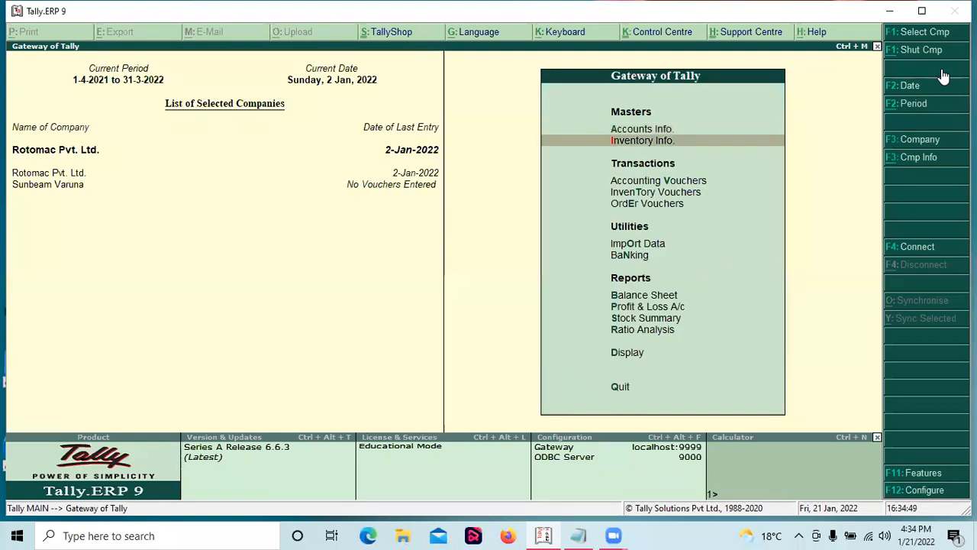
key(Down)
key(Up)
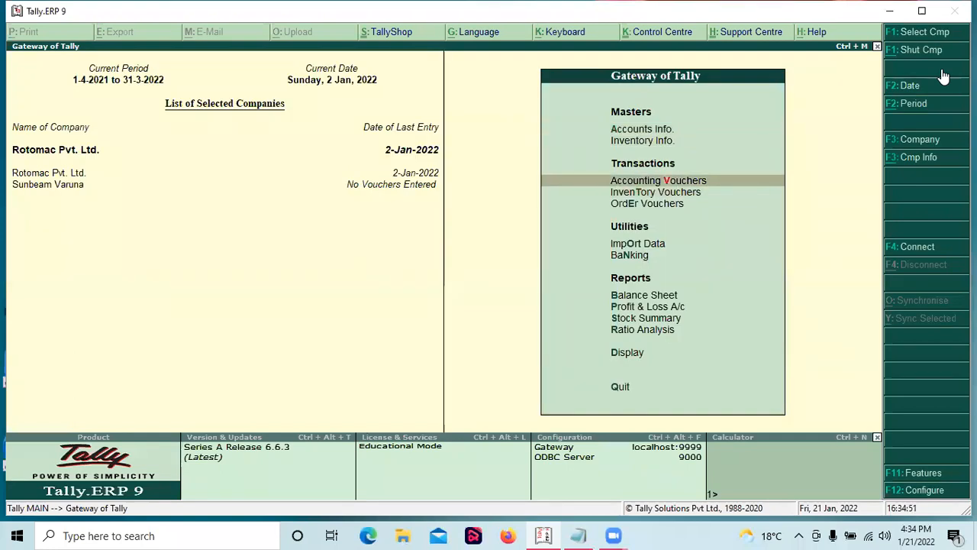
key(Return)
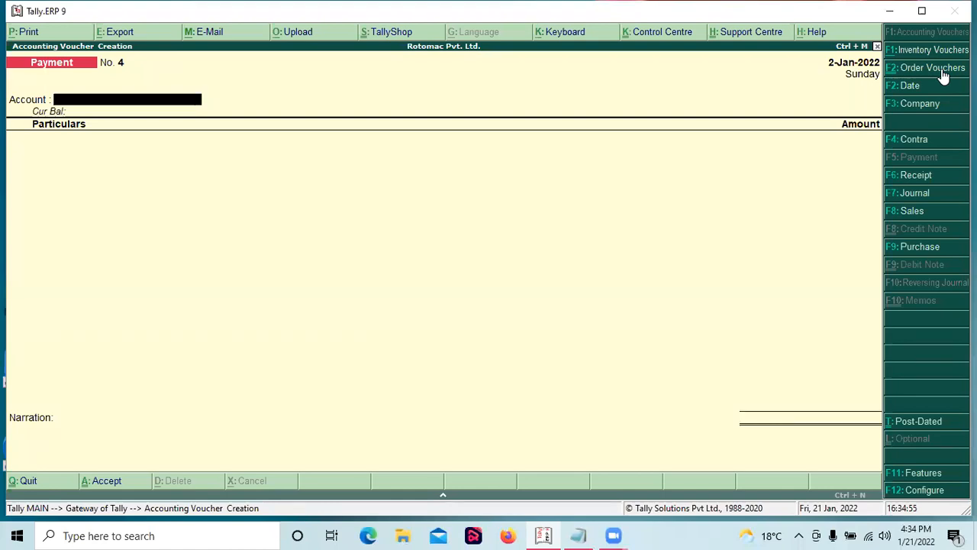
click(944, 75)
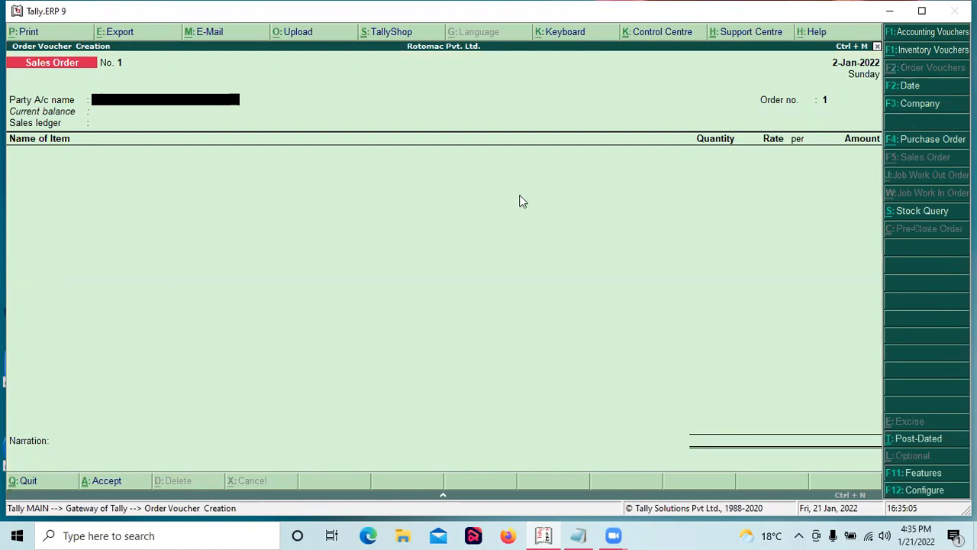
key(Return)
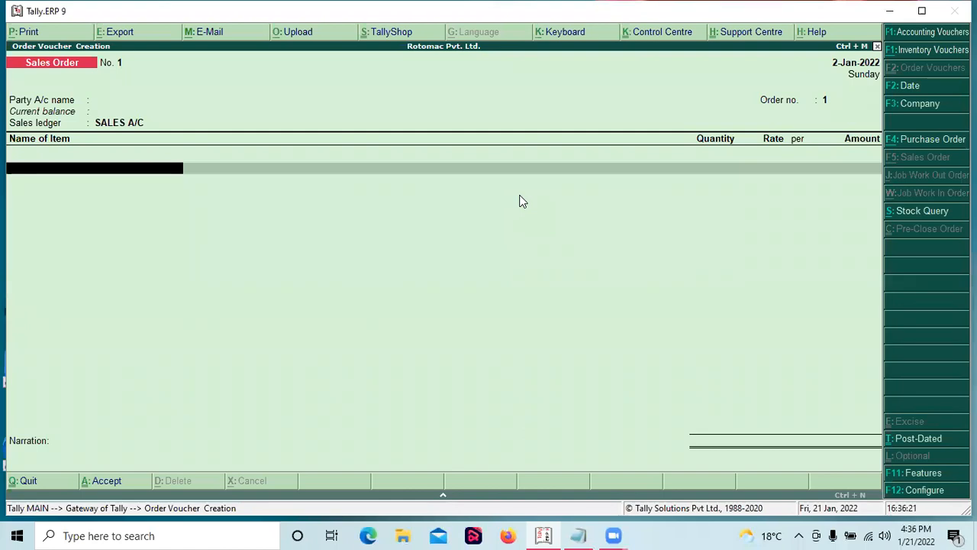
key(Escape)
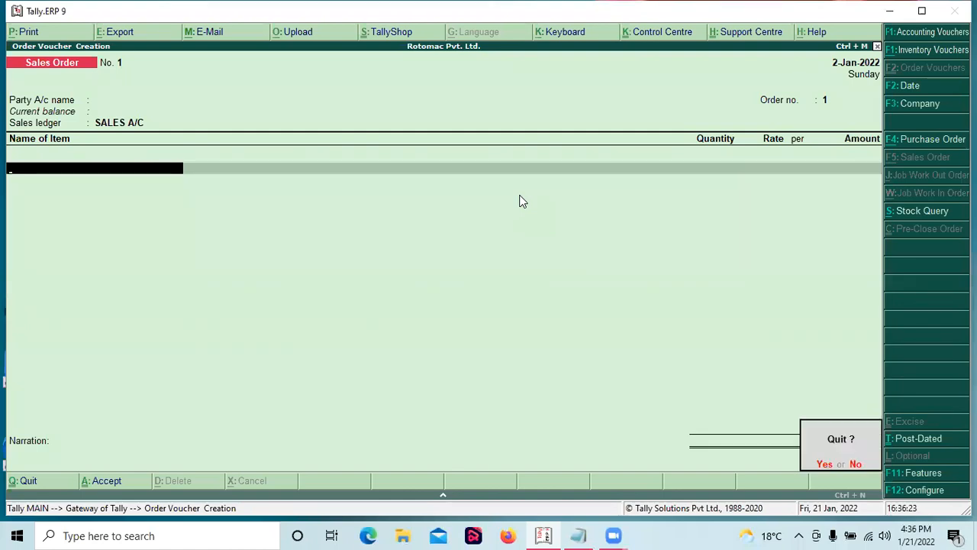
key(y)
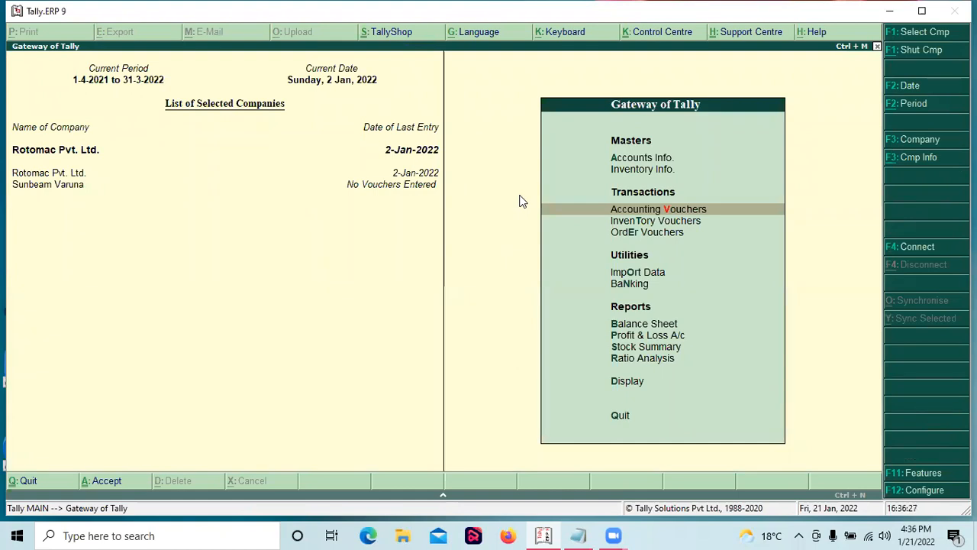
Step: Start a sales order voucher and choose the customer ledger listed just above KHUSHI & COMPANY as the party account
key(Return)
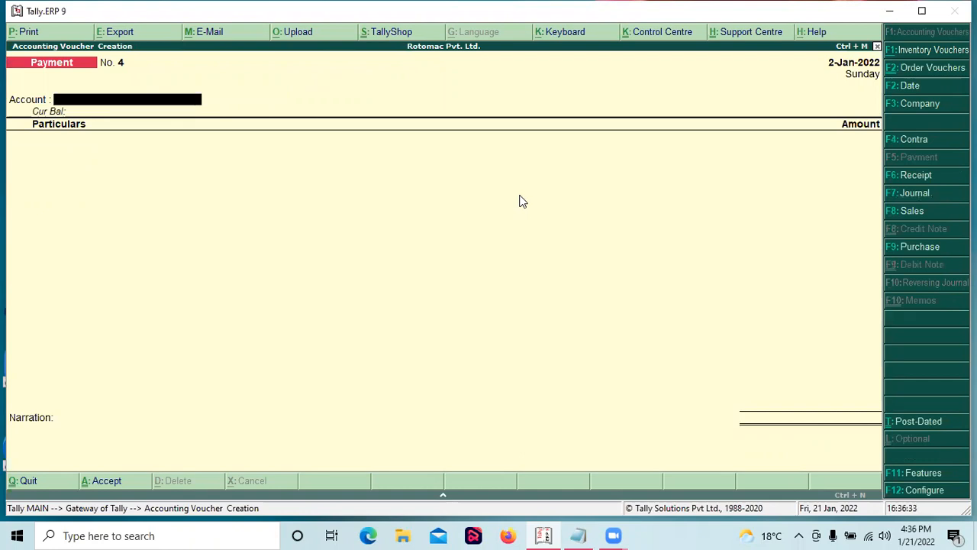
key(alt+F5)
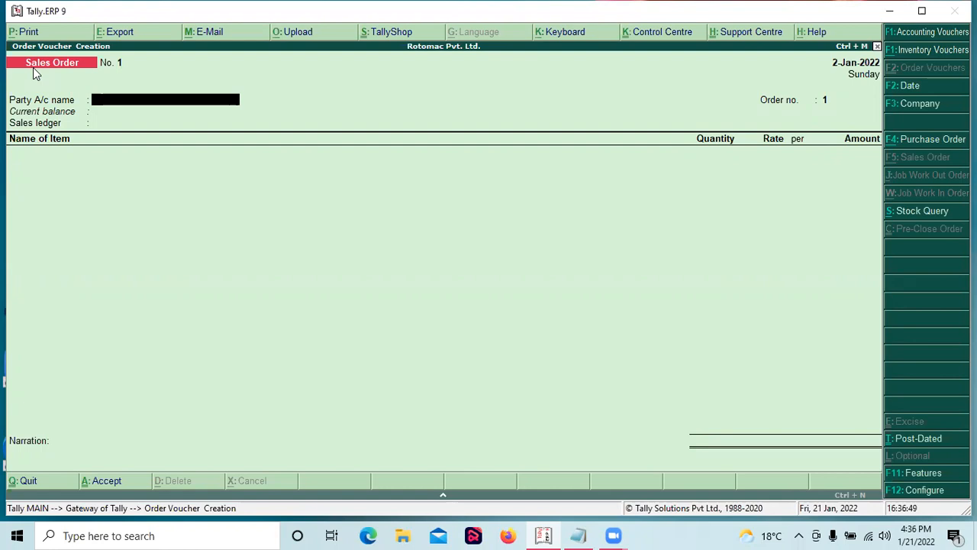
key(Return)
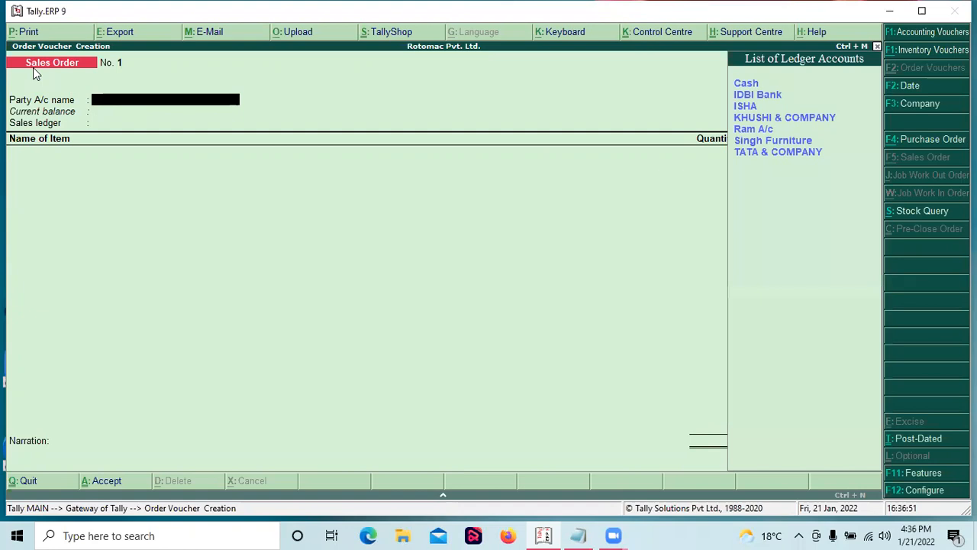
key(Down)
key(Down)
key(Down)
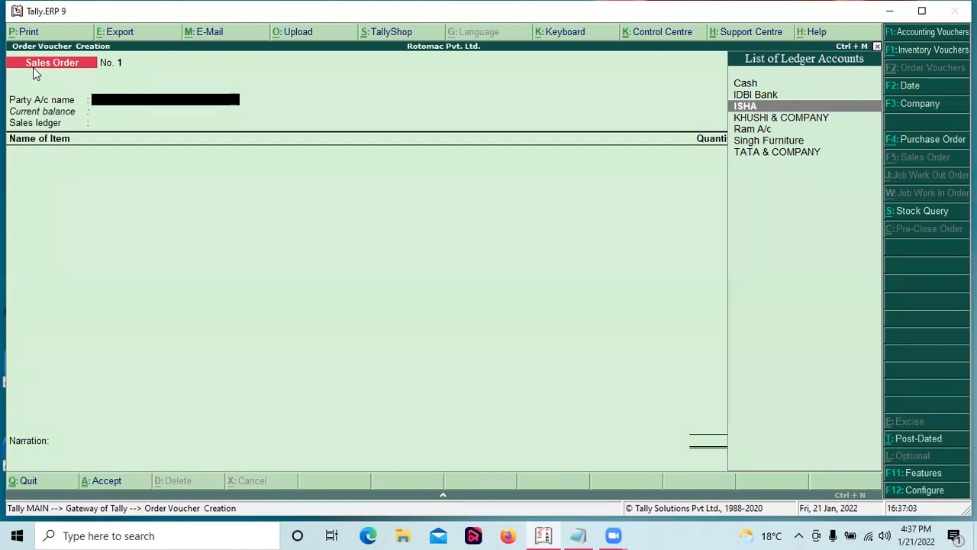
key(Return)
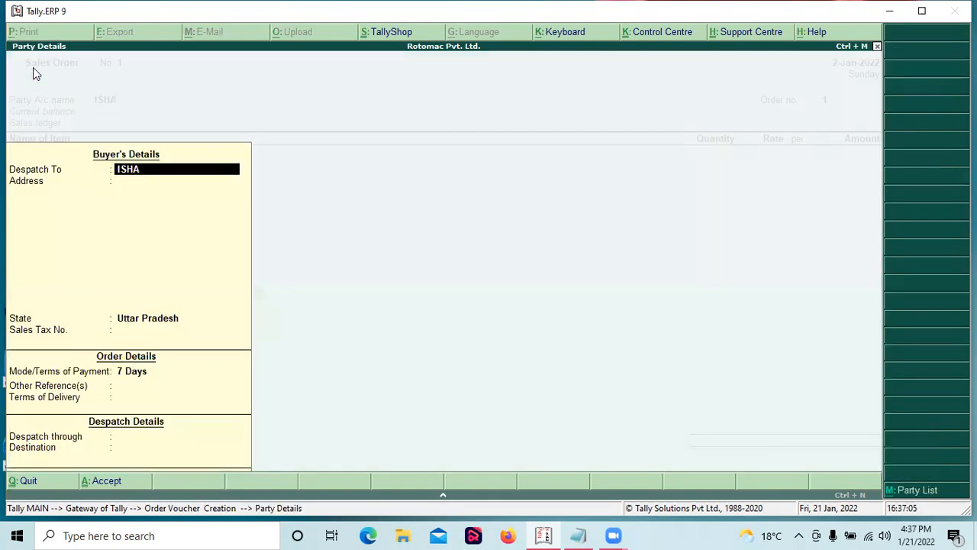
Step: Keep the customer as the despatch recipient, fill in the buyer's address and keep the state as Uttar Pradesh with no sales tax number
key(Return)
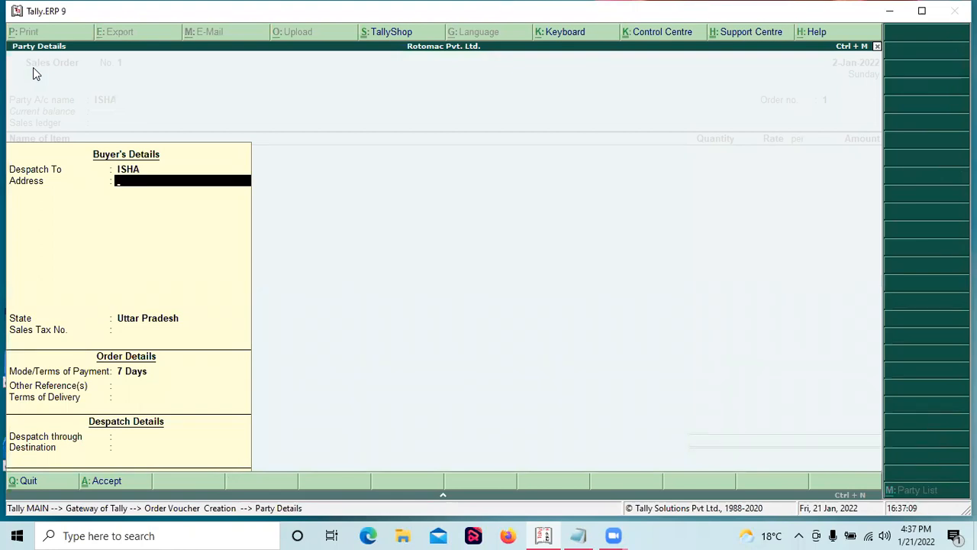
text(Varanasi)
key(Return)
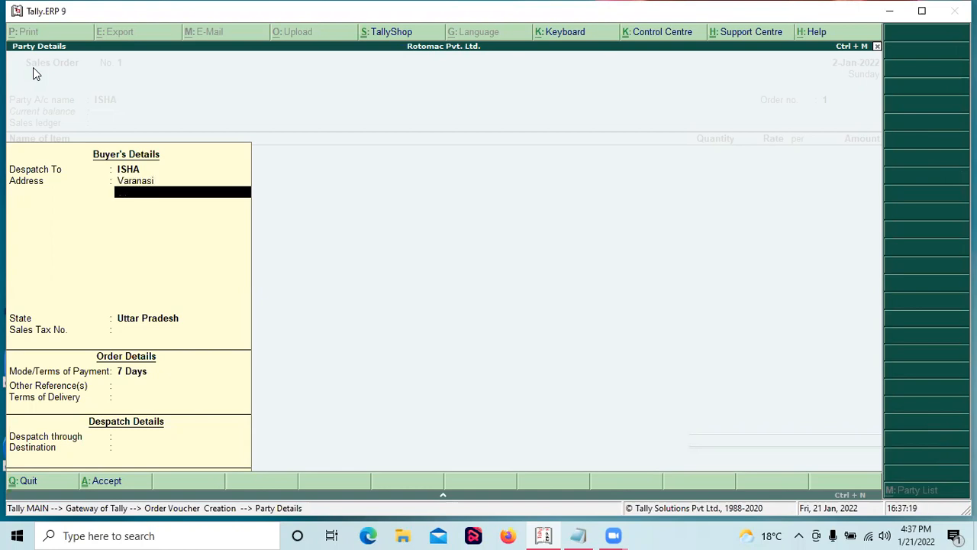
key(Return)
key(Return)
key(Return)
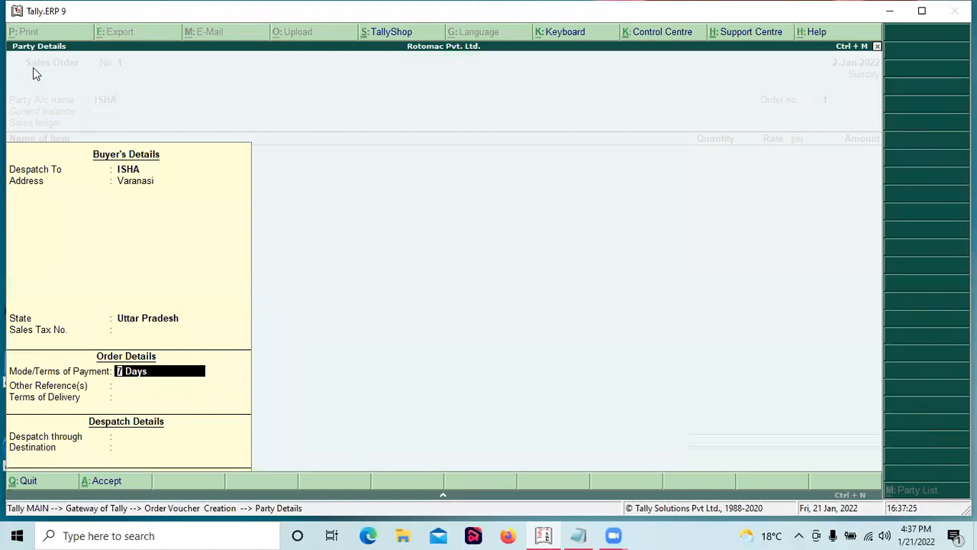
Step: Keep the payment terms at 7 Days, leave other references blank and set the terms of delivery to 2 Days
key(Return)
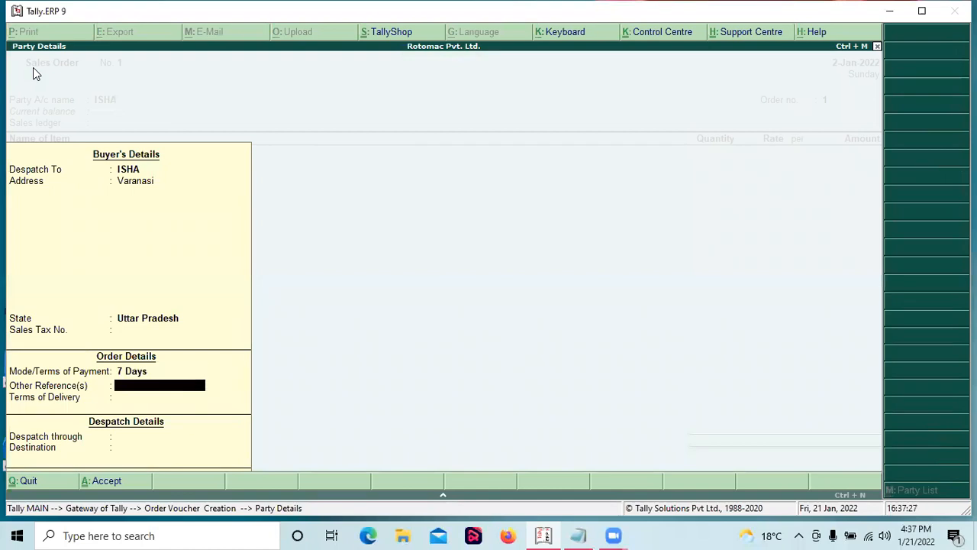
key(Return)
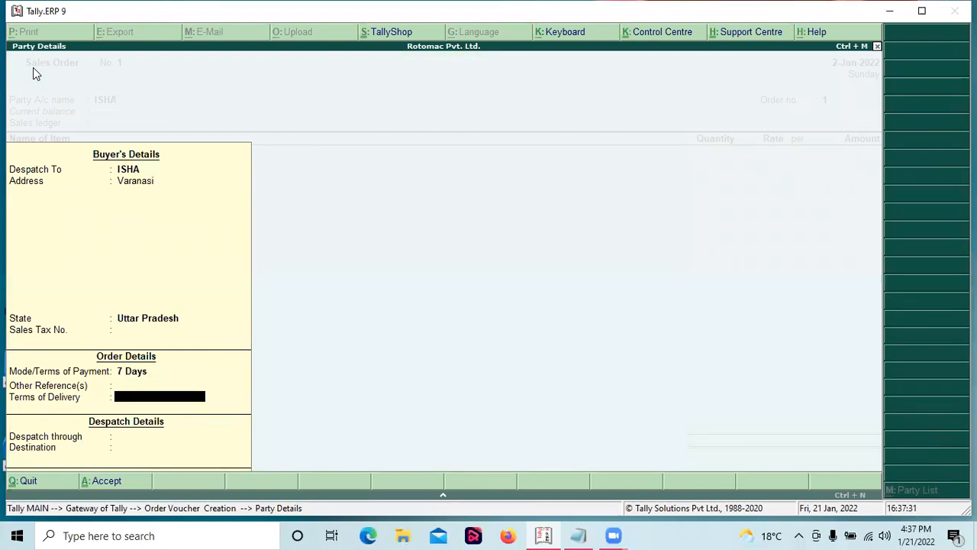
text(2 Days)
key(Return)
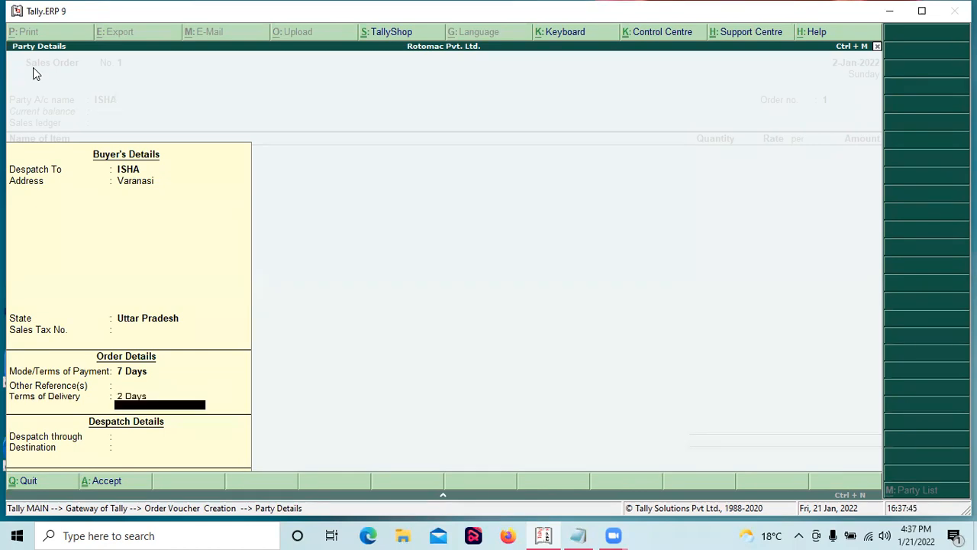
key(Return)
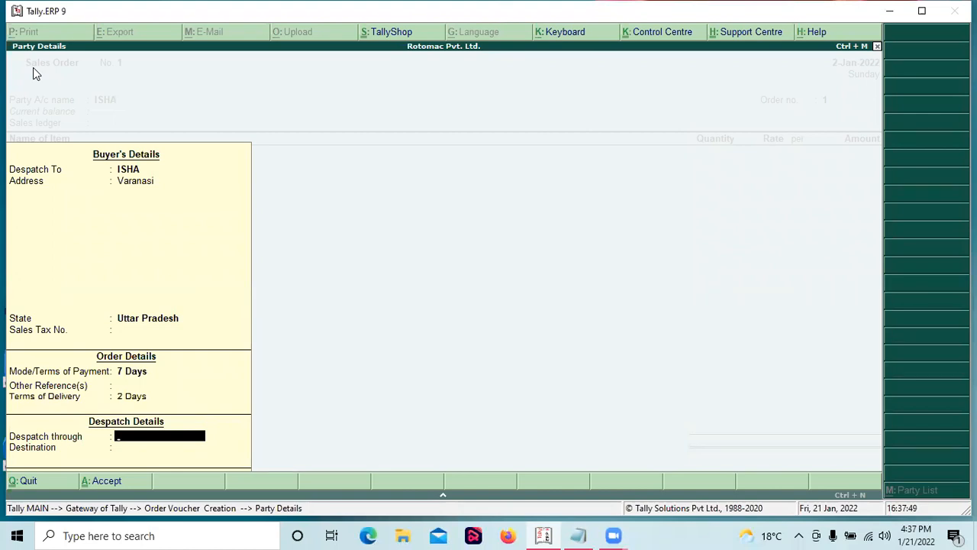
Step: Set the order's despatch details to go through ABC Courier with Varanasi as the destination
text(ABC Courie)
key(Return)
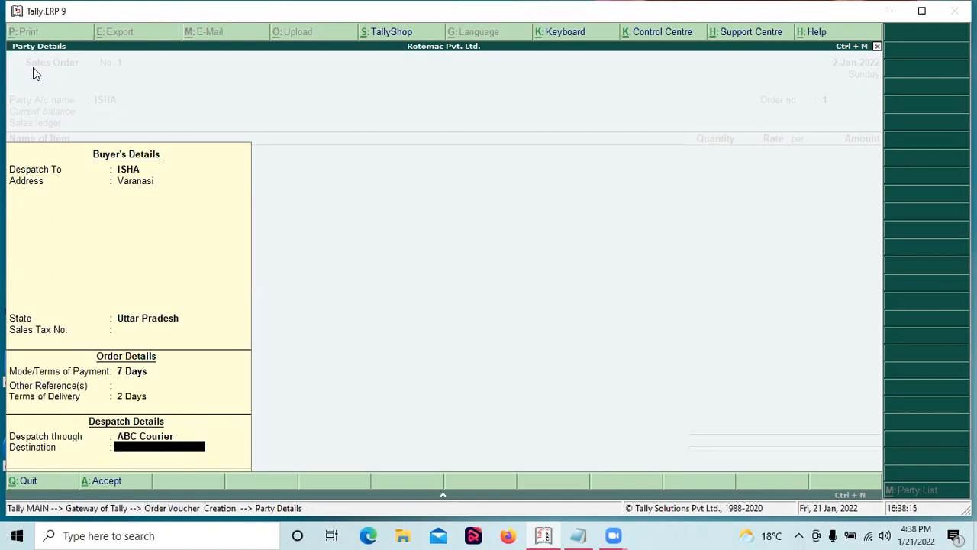
text(Varanasi)
click(173, 403)
click(153, 439)
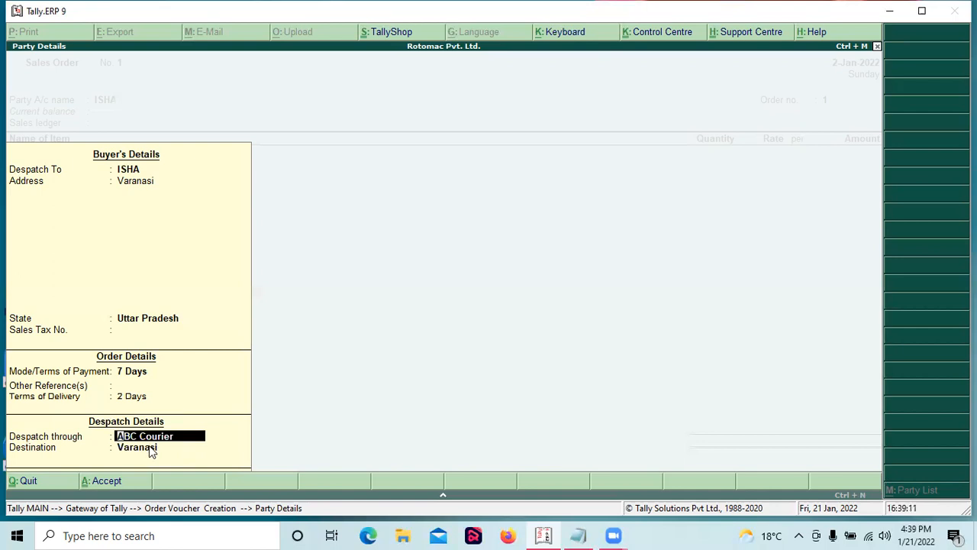
click(150, 448)
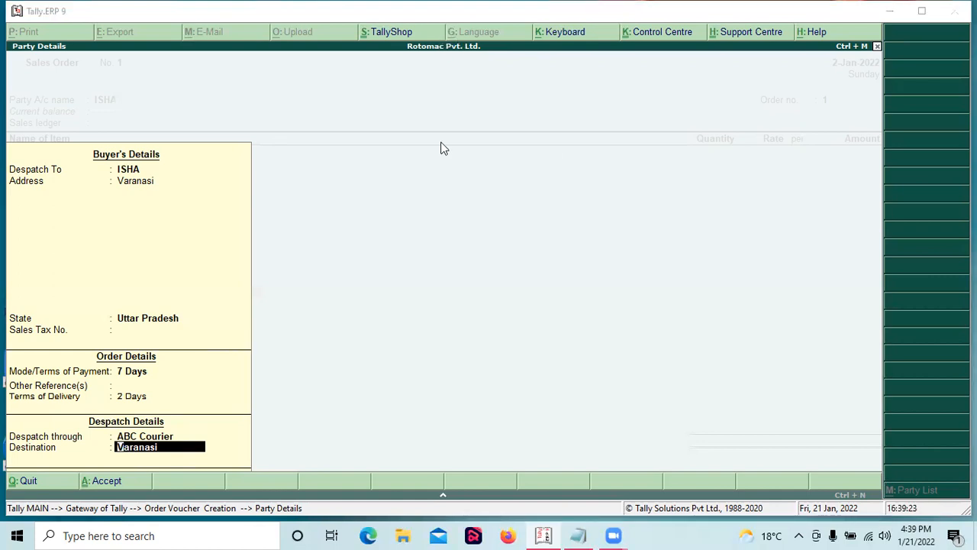
Step: Go through the remaining order and despatch fields unchanged and accept the party details to return to the sales order voucher
click(195, 384)
key(Return)
key(Return)
key(Return)
key(Return)
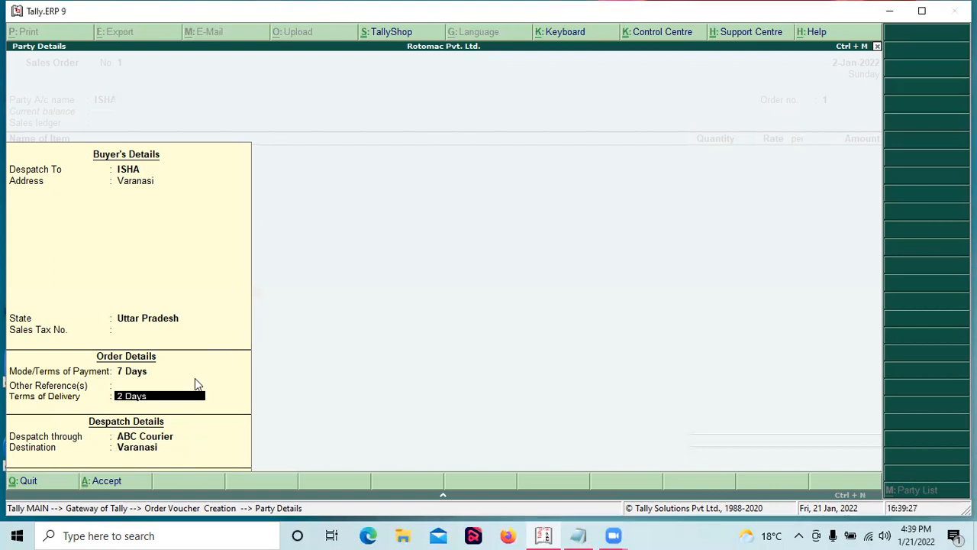
key(Return)
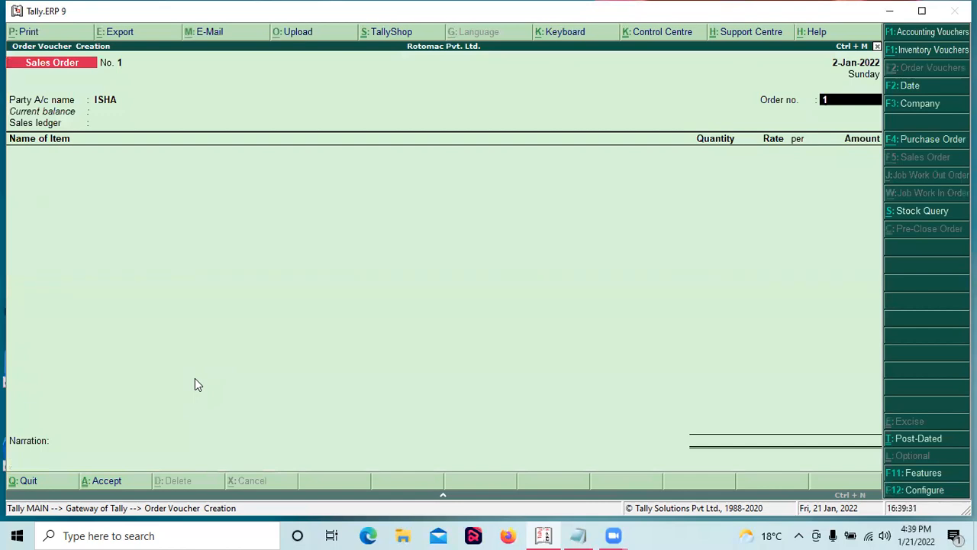
Step: Enter the order number on the sales order and set SALES A/C as the sales ledger
text(001)
key(Return)
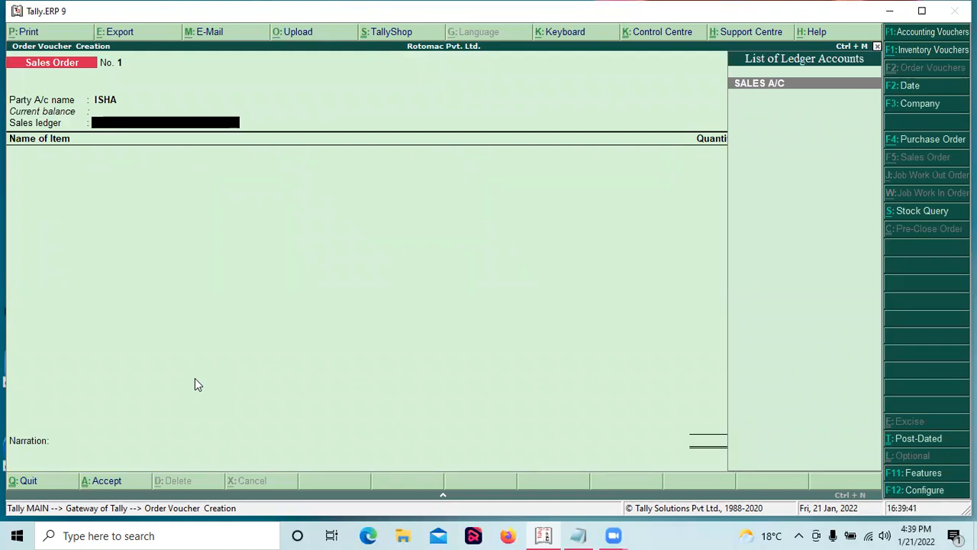
key(Return)
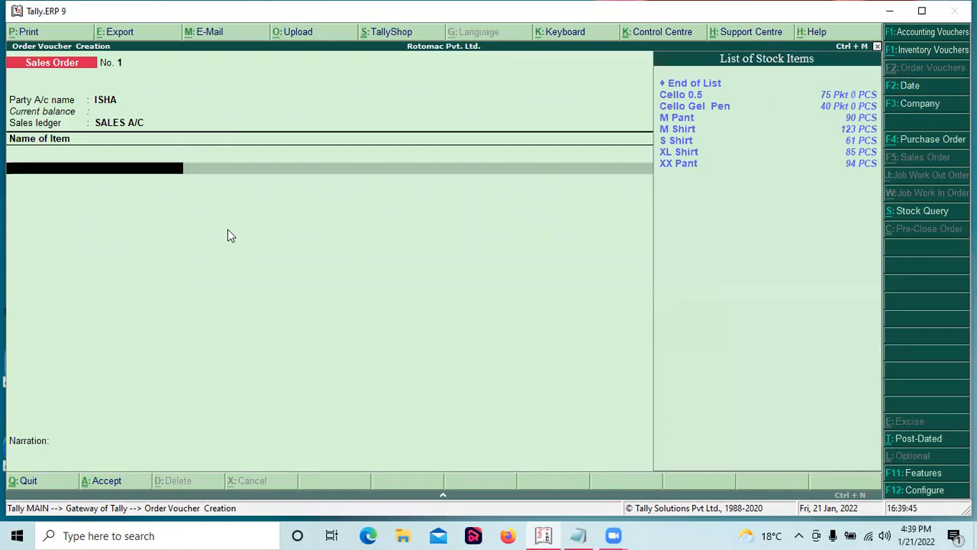
Step: Add M Pant as the ordered stock item and keep 2-Jan-2022 as its due date
key(Down)
key(Down)
key(Down)
key(Down)
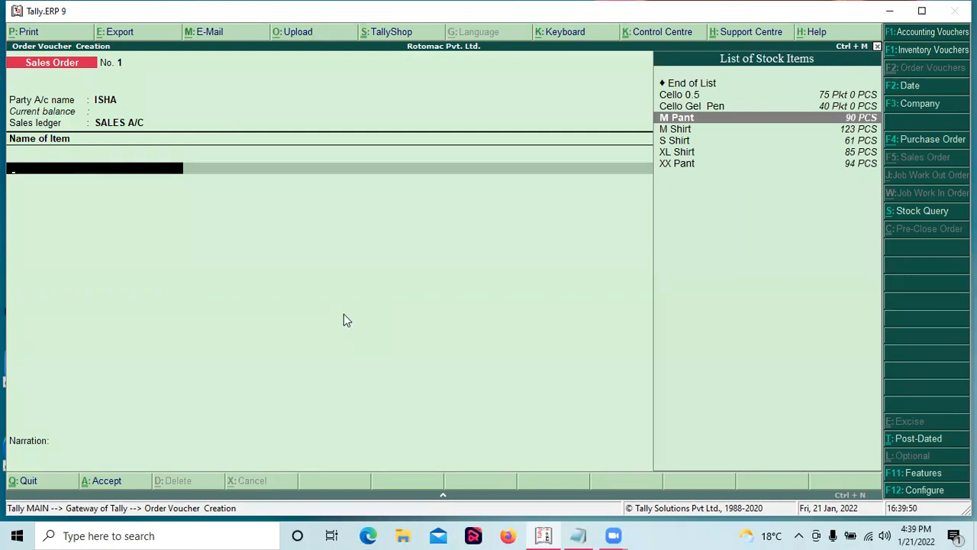
key(Return)
key(Return)
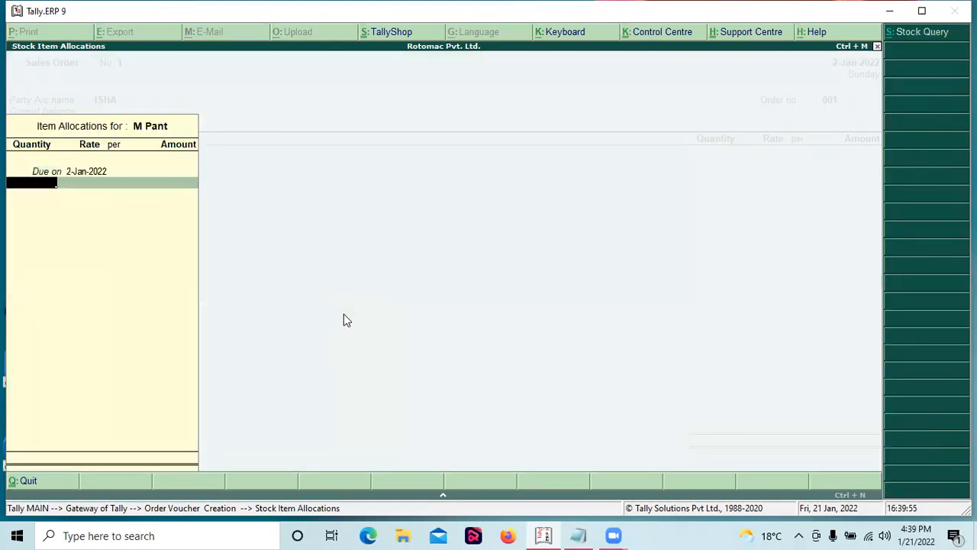
Step: Allocate 10 PCS of M Pant at a rate of 820 per PCS and finish the item allocation
text(10)
key(Return)
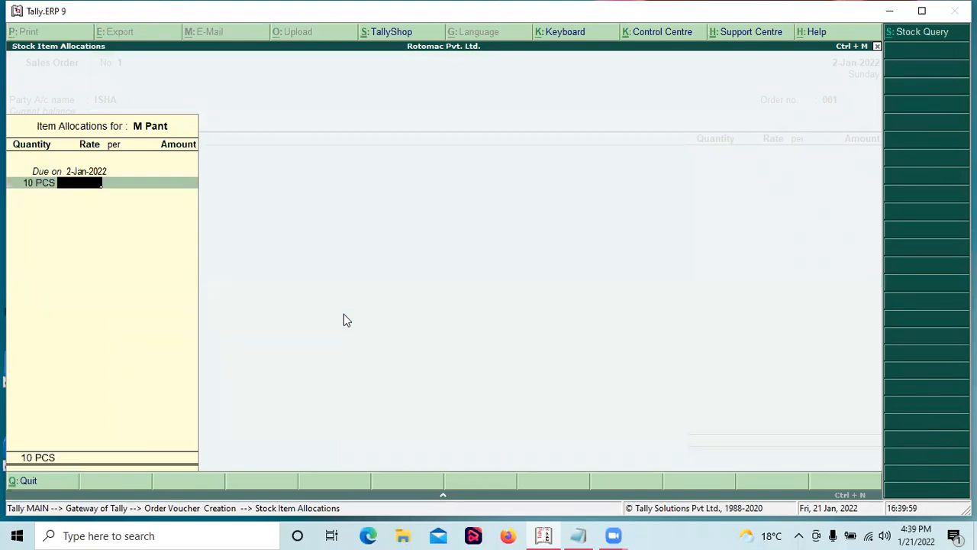
text(3)
key(BackSpace)
text(820)
key(Return)
key(Return)
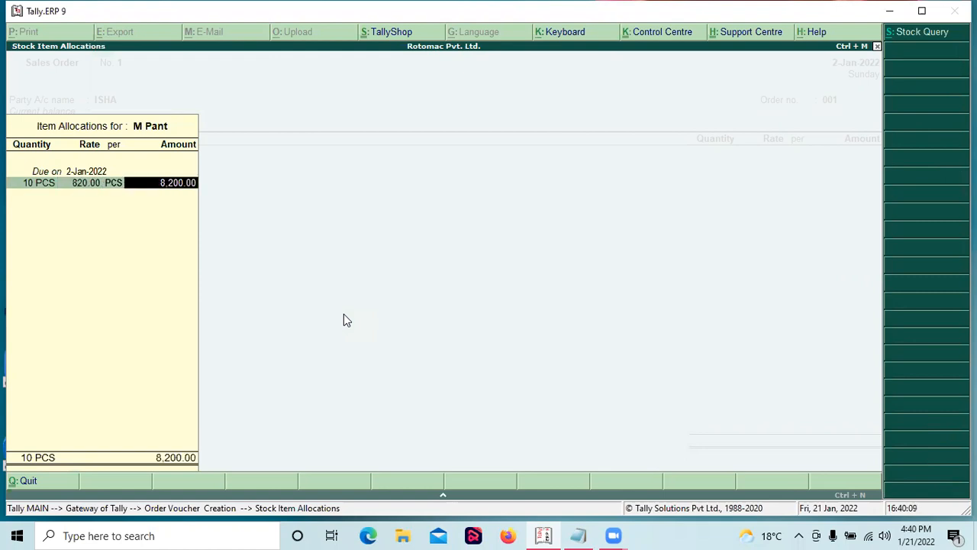
key(Return)
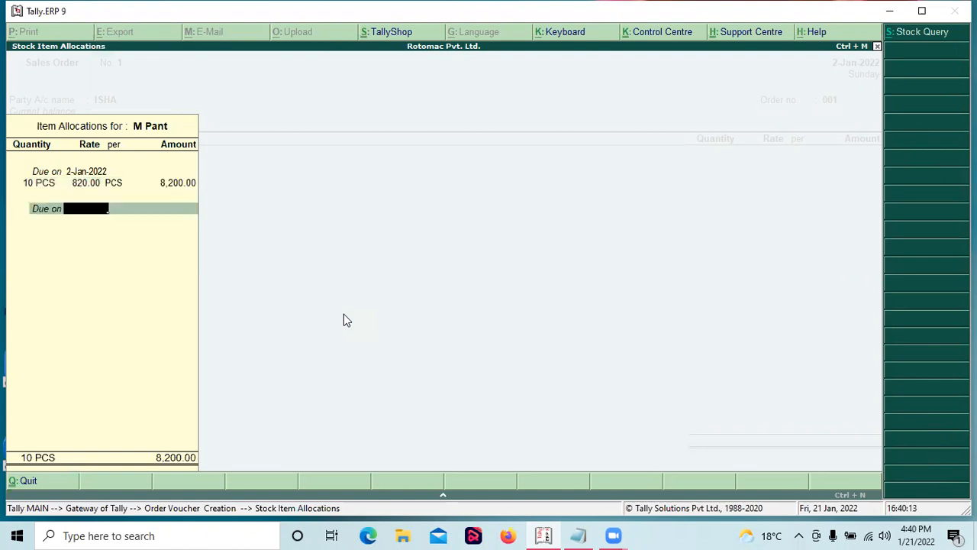
key(Return)
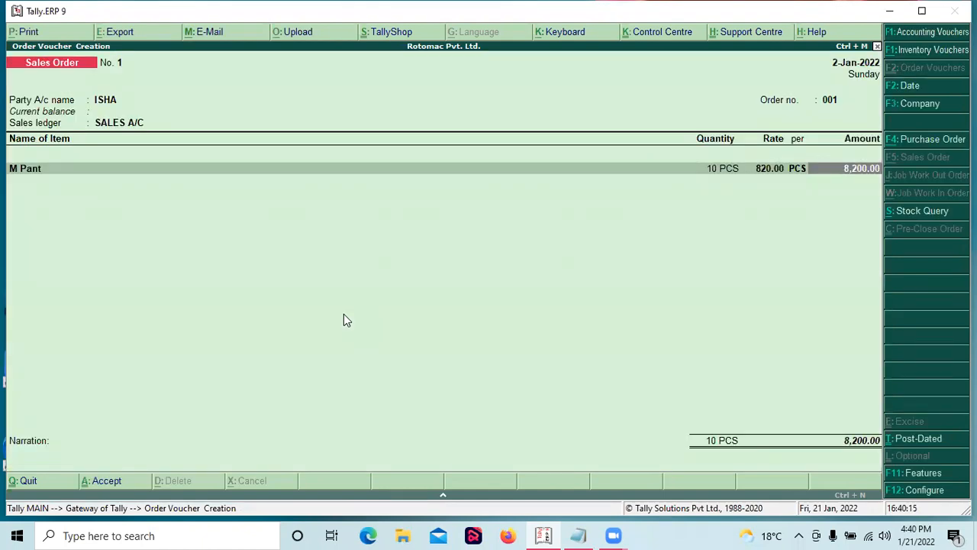
Step: Save the sales order with no further items and a blank narration, and return to the Gateway of Tally
key(Return)
key(Return)
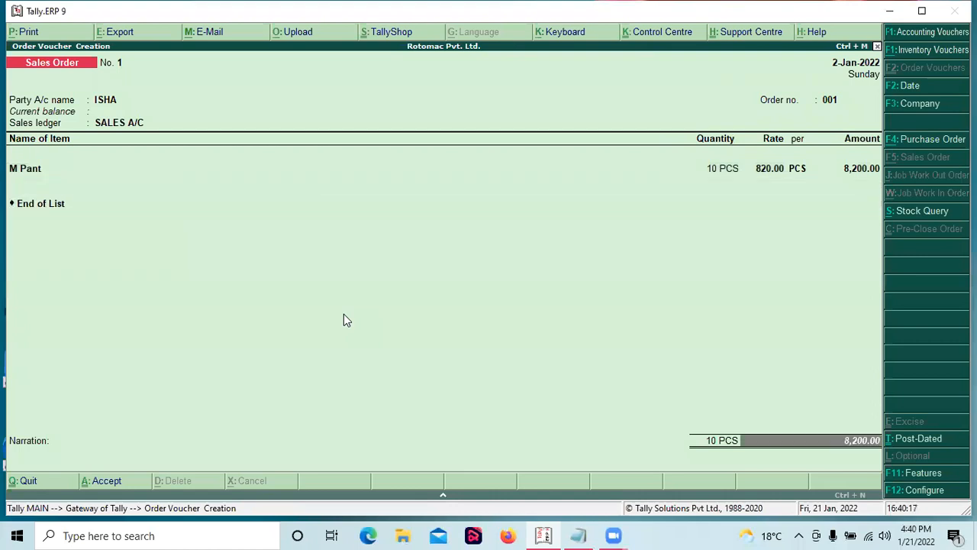
key(Return)
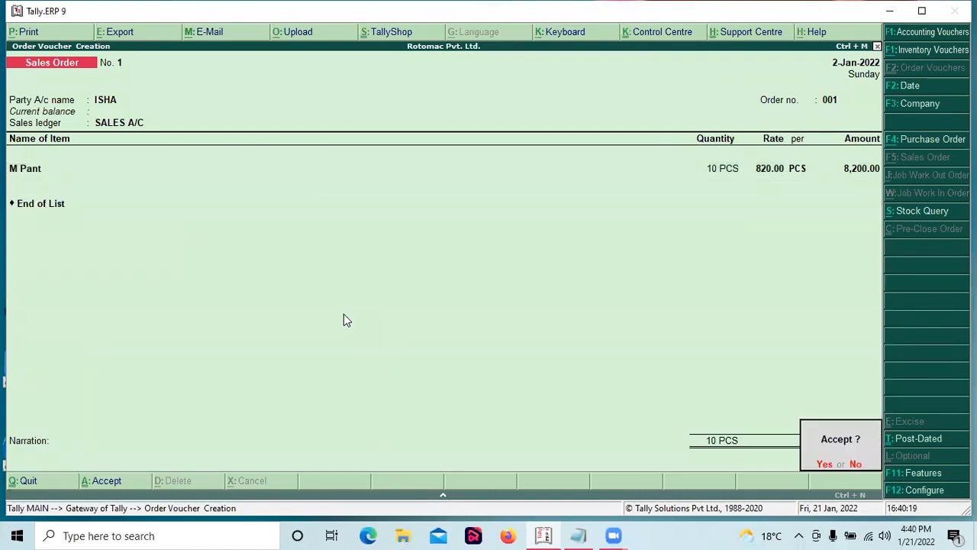
key(Return)
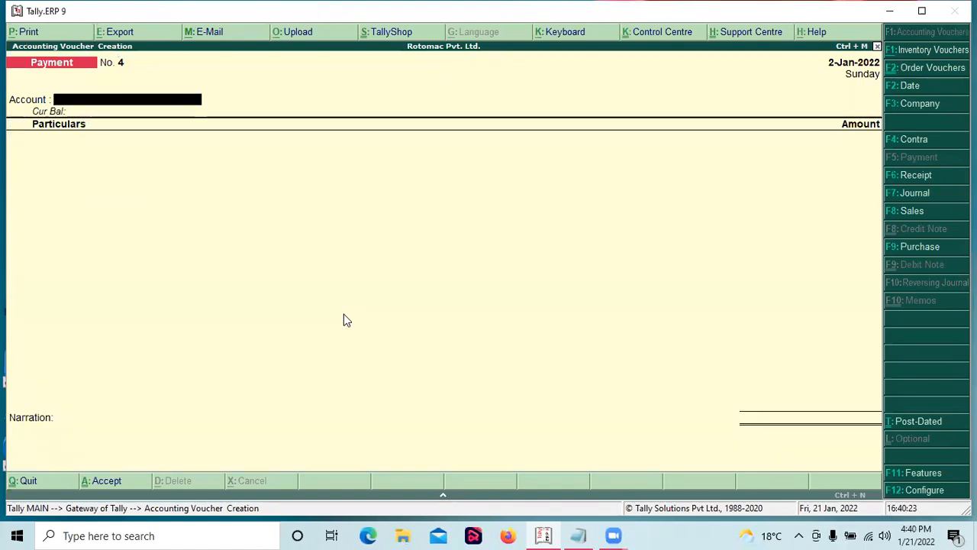
key(Escape)
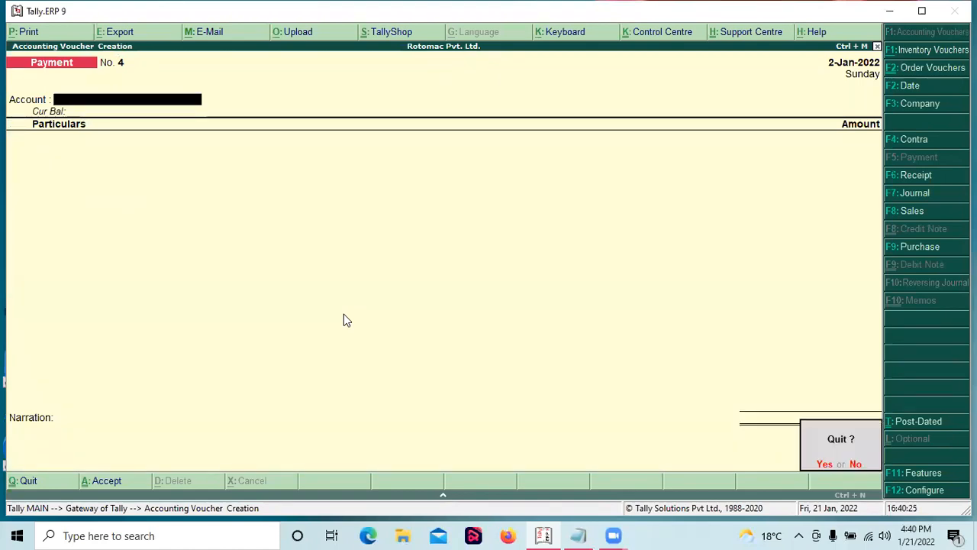
key(Return)
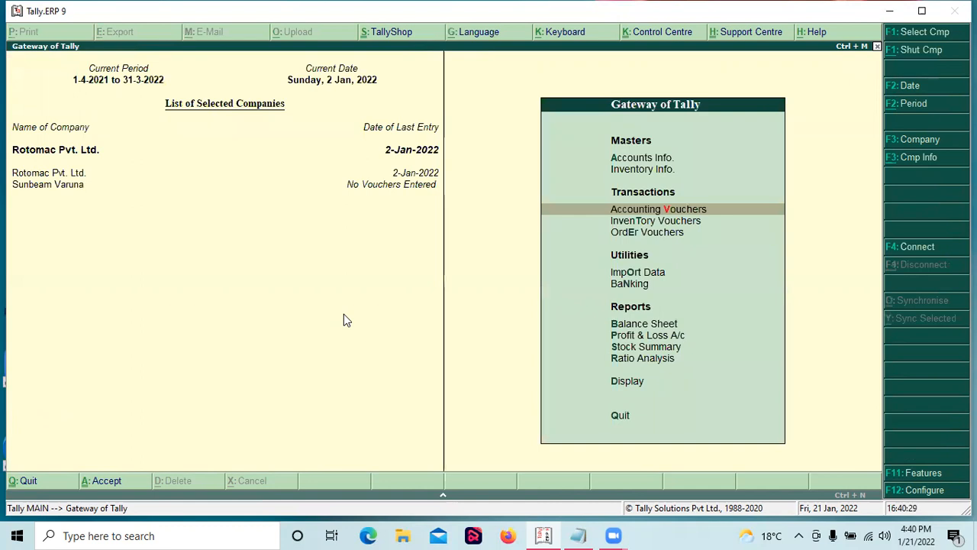
Step: Check the closing stock of the Cloths items in the Stock Summary and return to the Gateway of Tally
key(s)
key(Return)
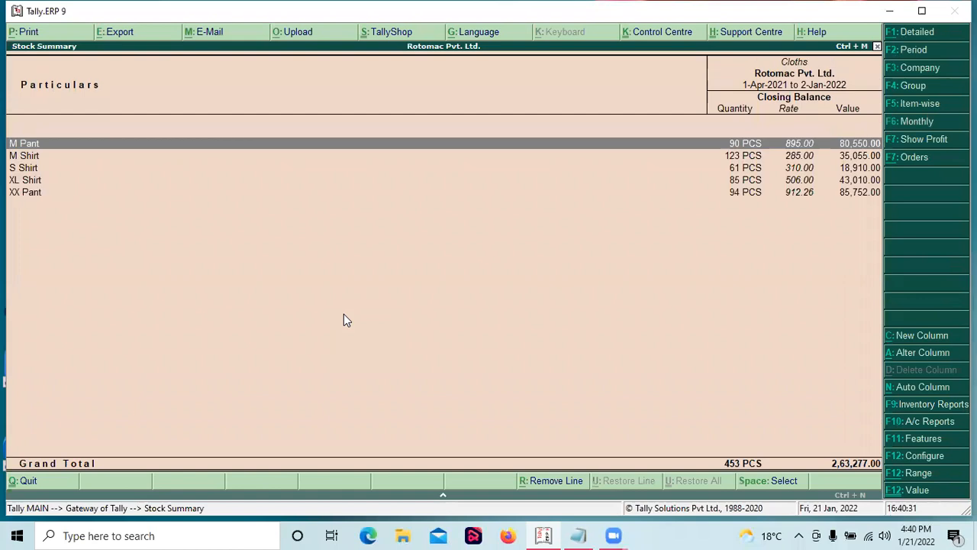
key(Down)
key(Up)
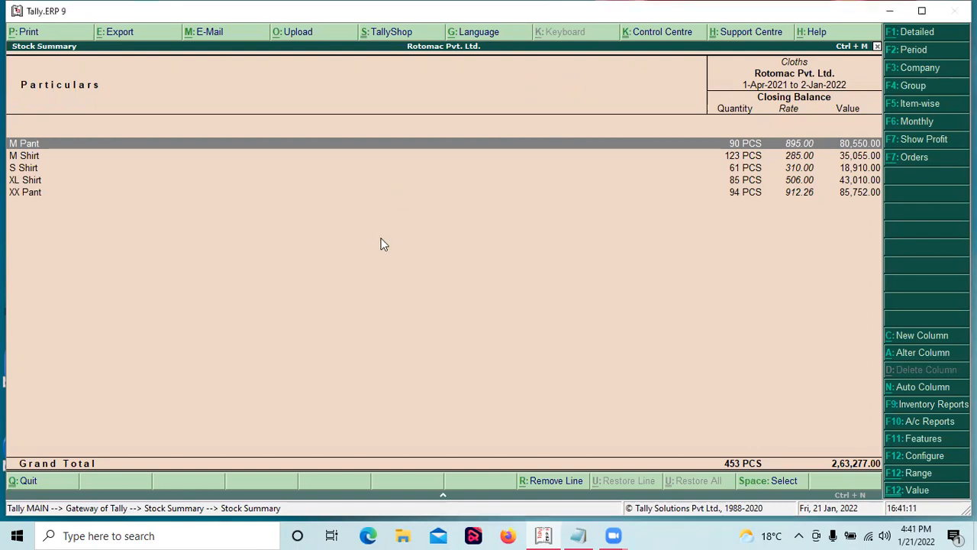
key(Escape)
key(Escape)
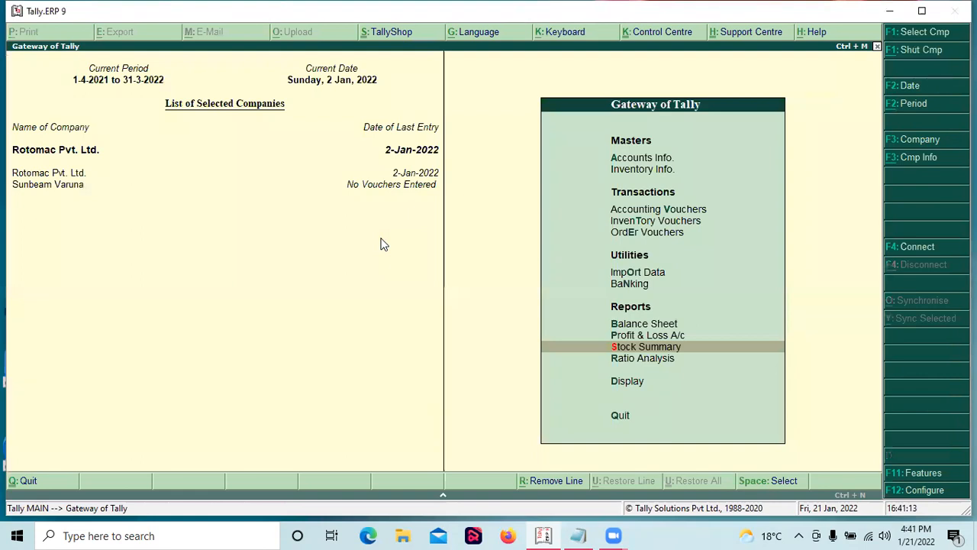
Step: Look through the display reports, passing Statements of Accounts, and open the Inventory Books
key(Down)
key(Down)
key(Return)
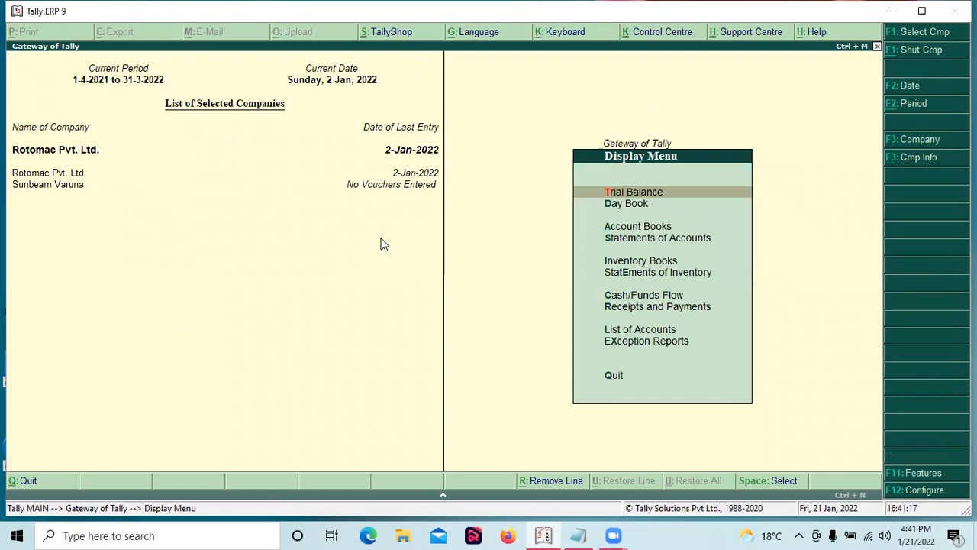
key(Down)
key(Down)
key(Down)
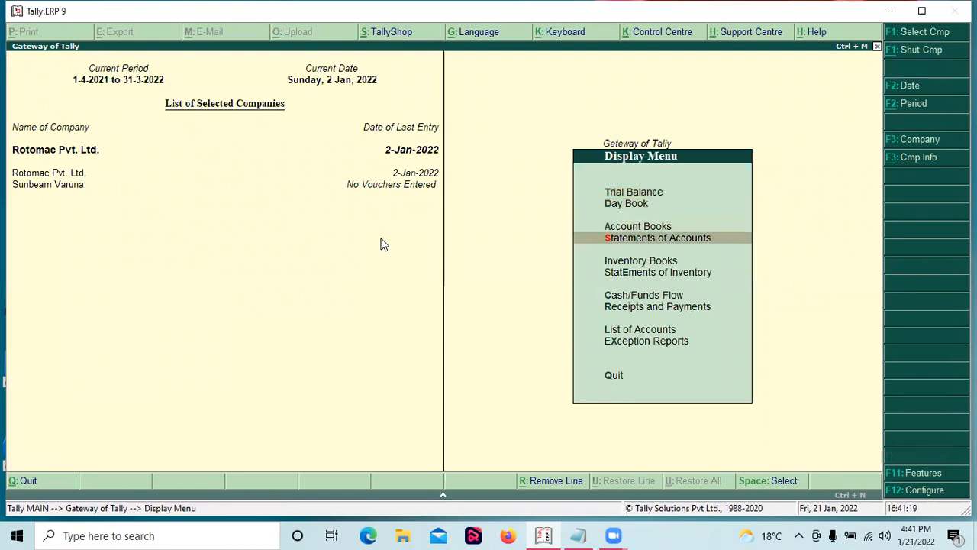
key(Return)
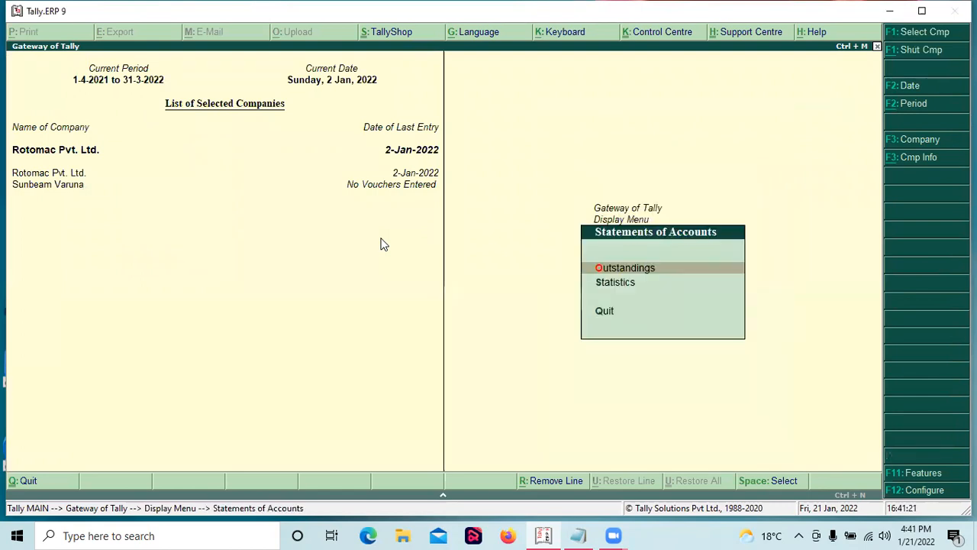
key(Escape)
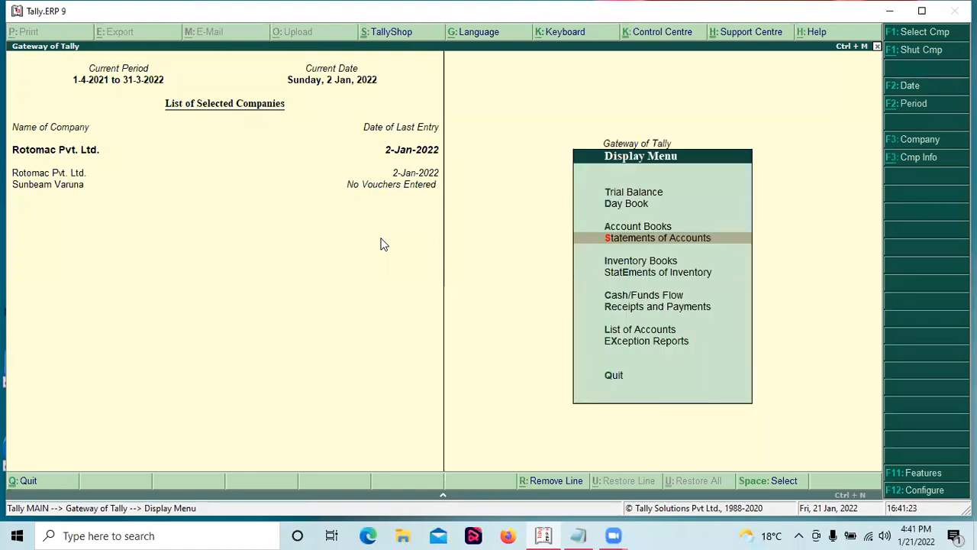
key(Down)
key(Return)
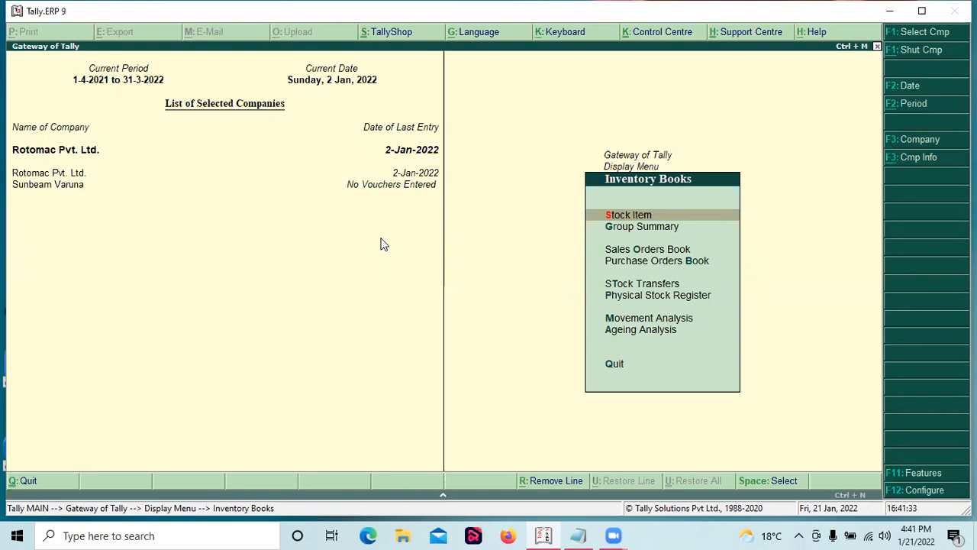
Step: View the January sales order vouchers in the Sales Orders Book
key(Down)
key(Down)
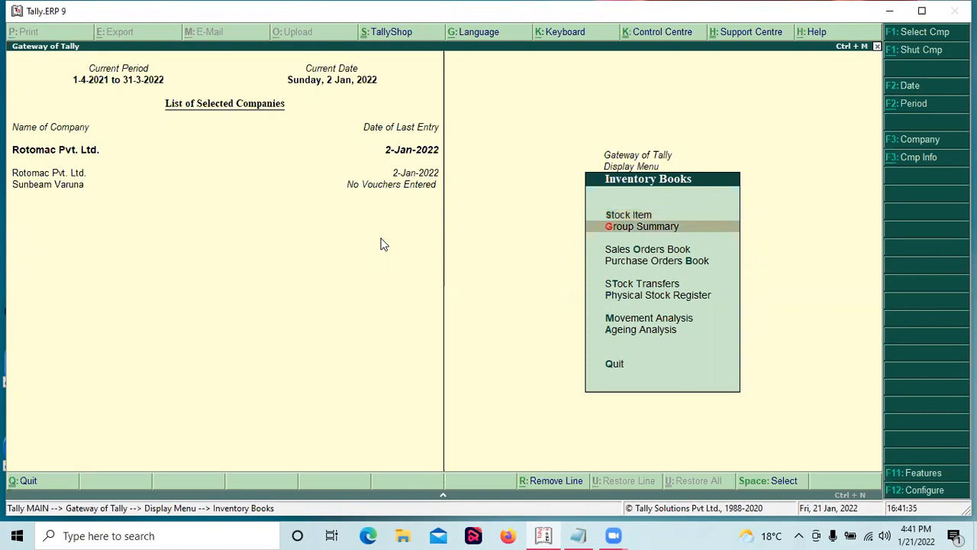
key(Return)
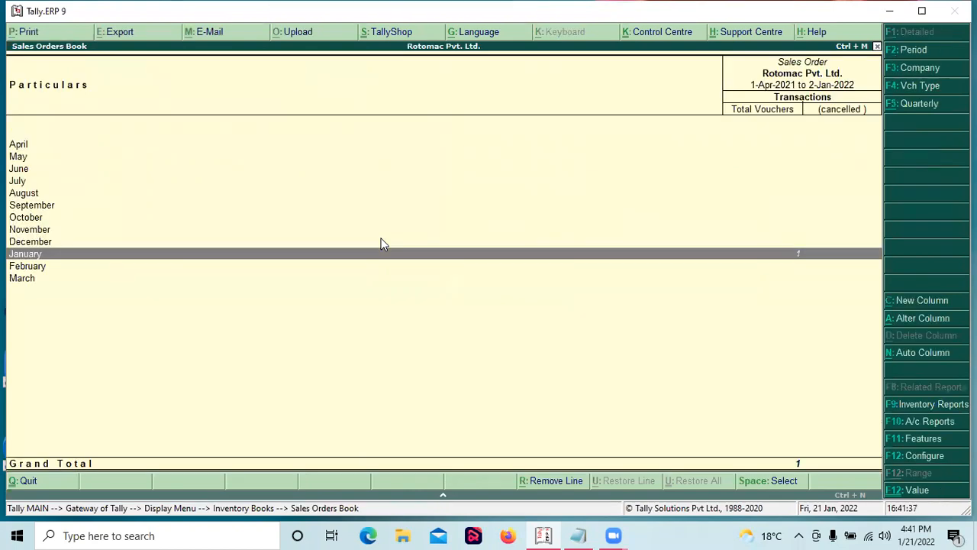
key(Return)
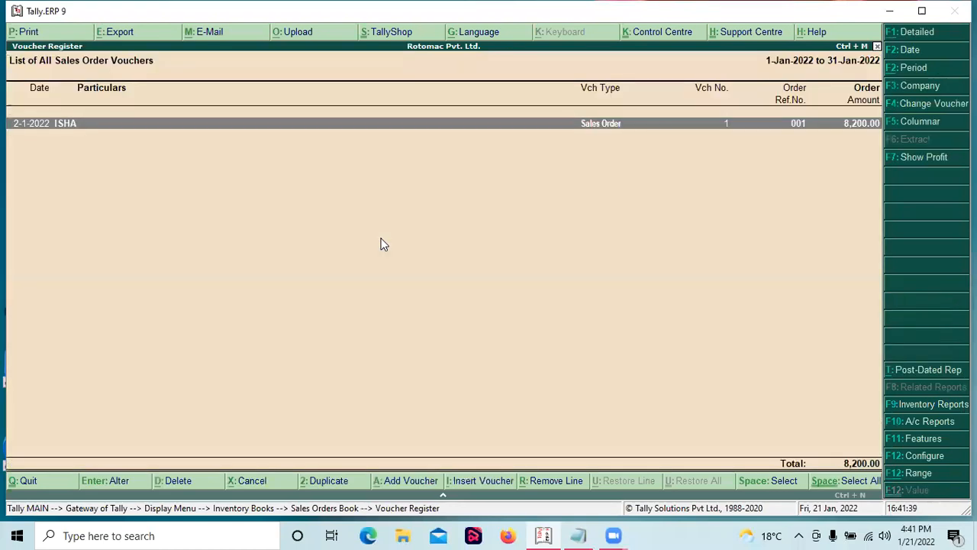